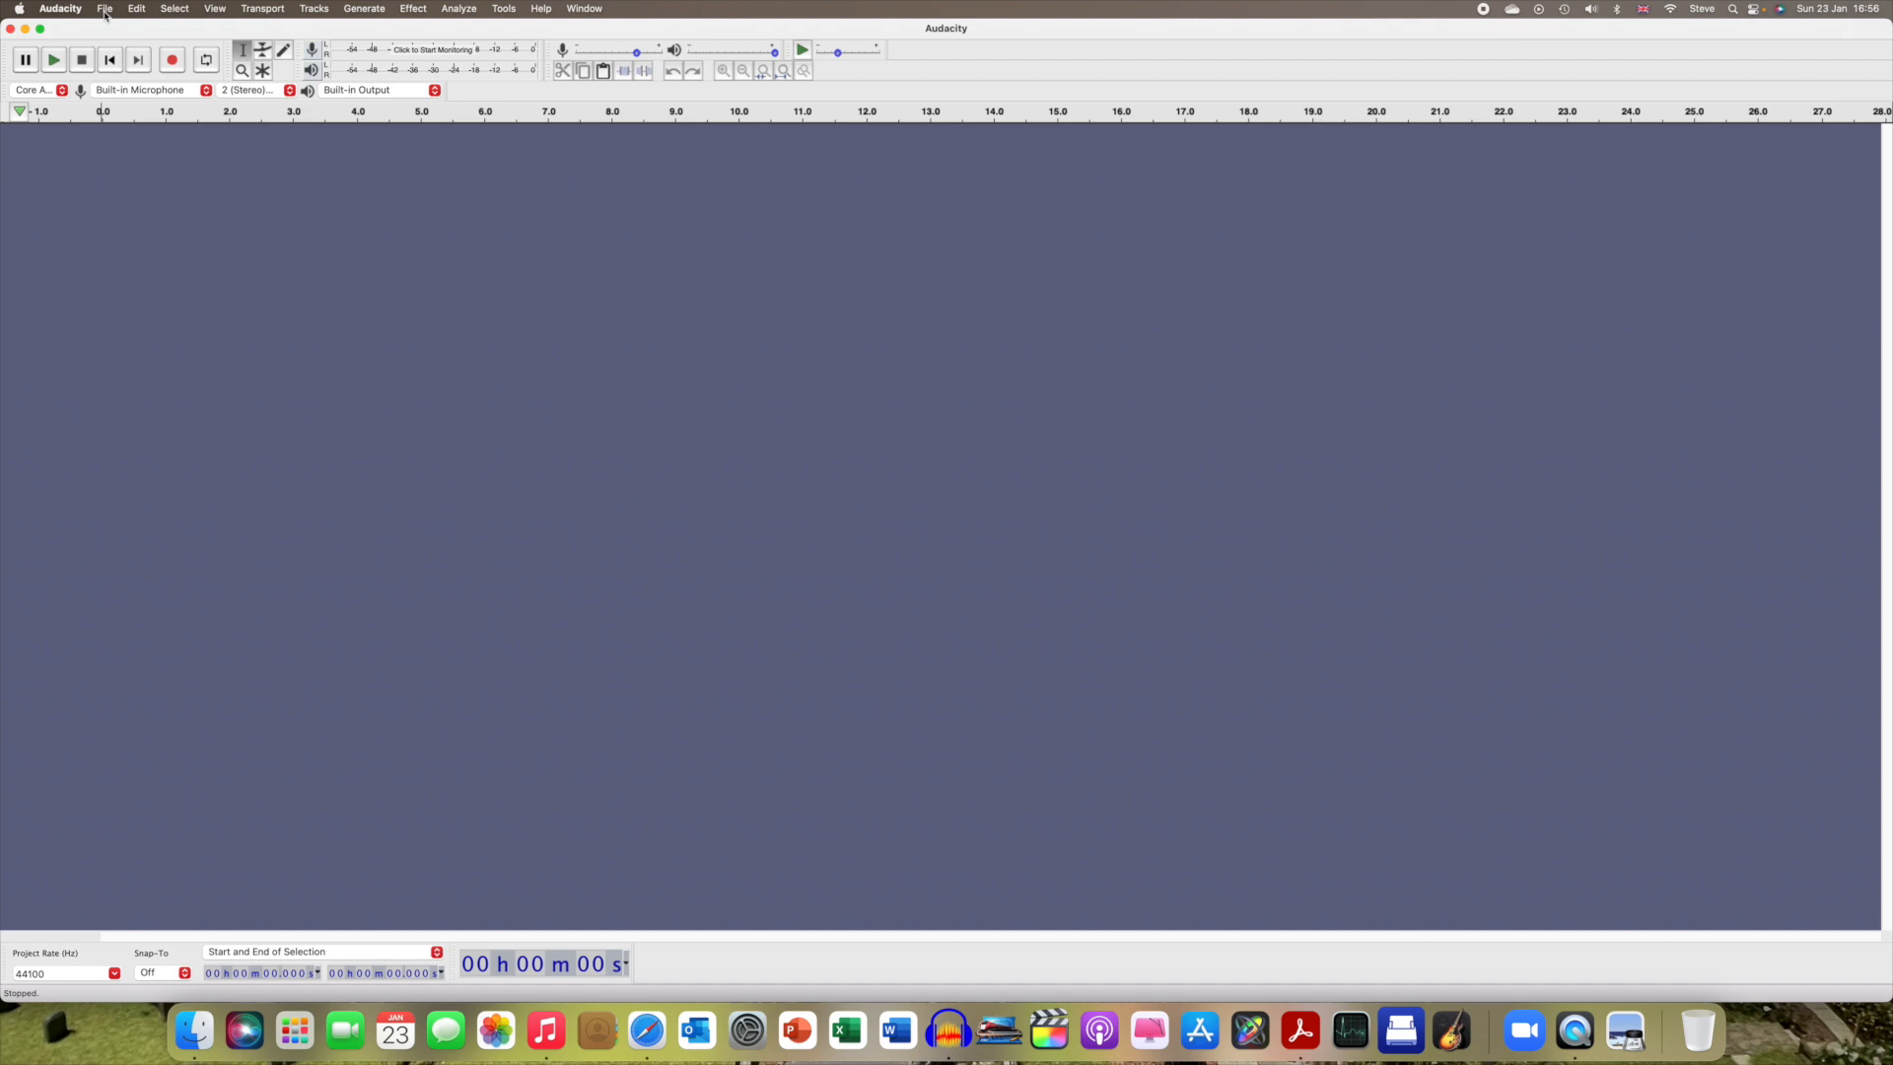
Import the AtmospheresDawn, CAS_Ambience, ChildrenPlaying, ChristChurch, MarketMaidstone and TrainsStations WAV files from the Railway Sound effects folder.
left_click(105, 10)
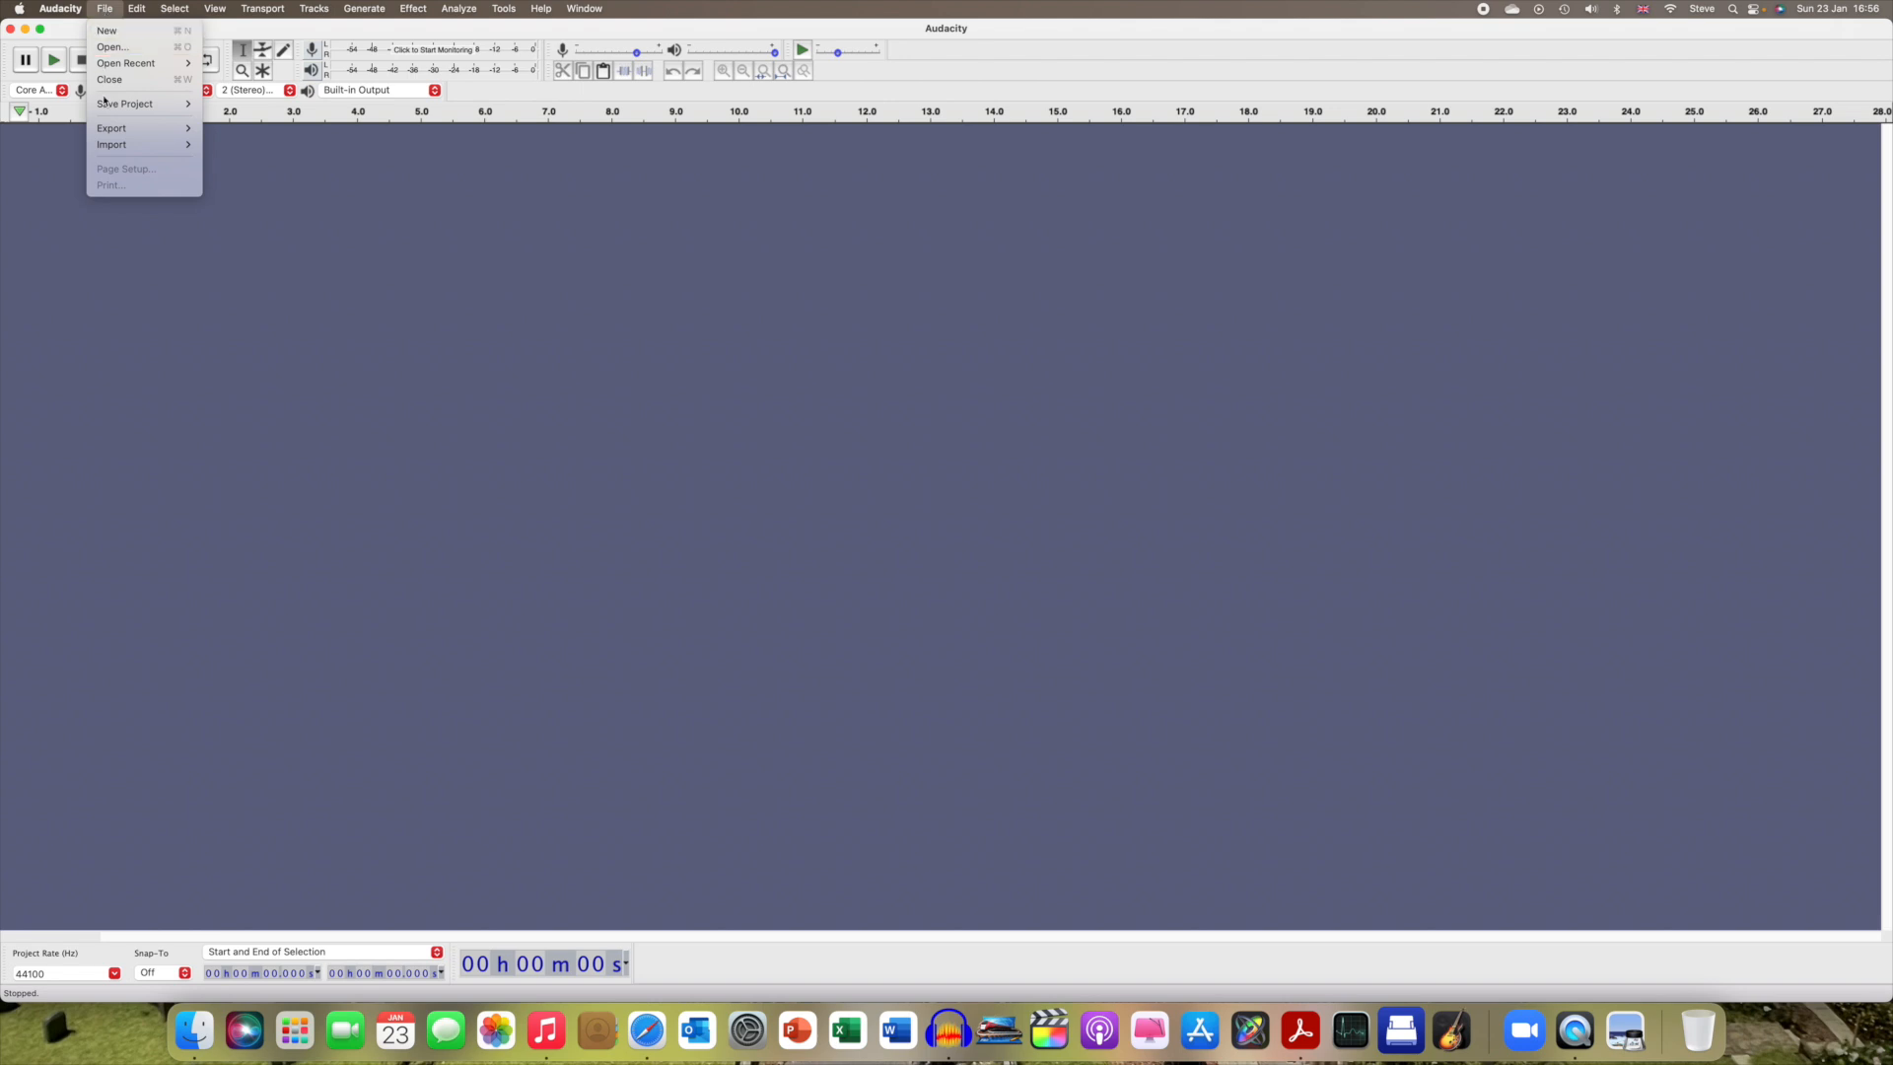
mouse_move(106, 146)
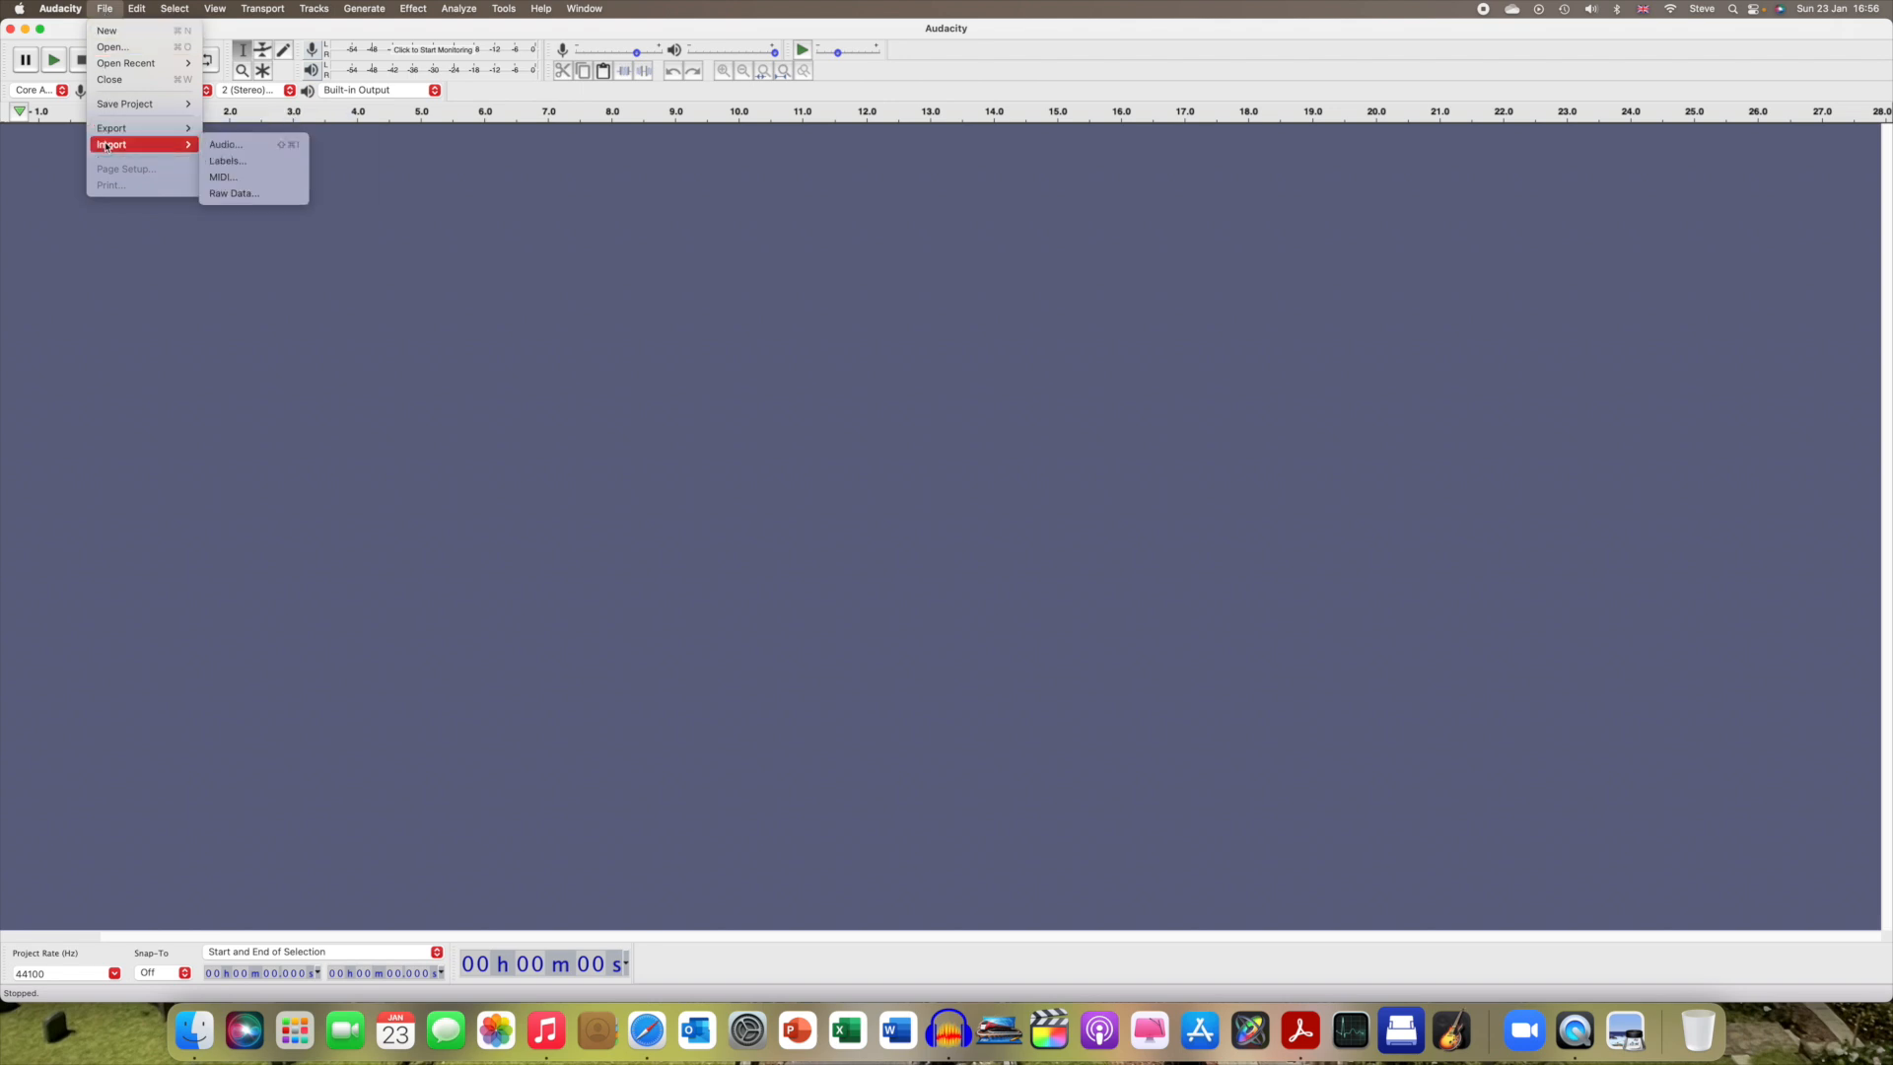
left_click(282, 148)
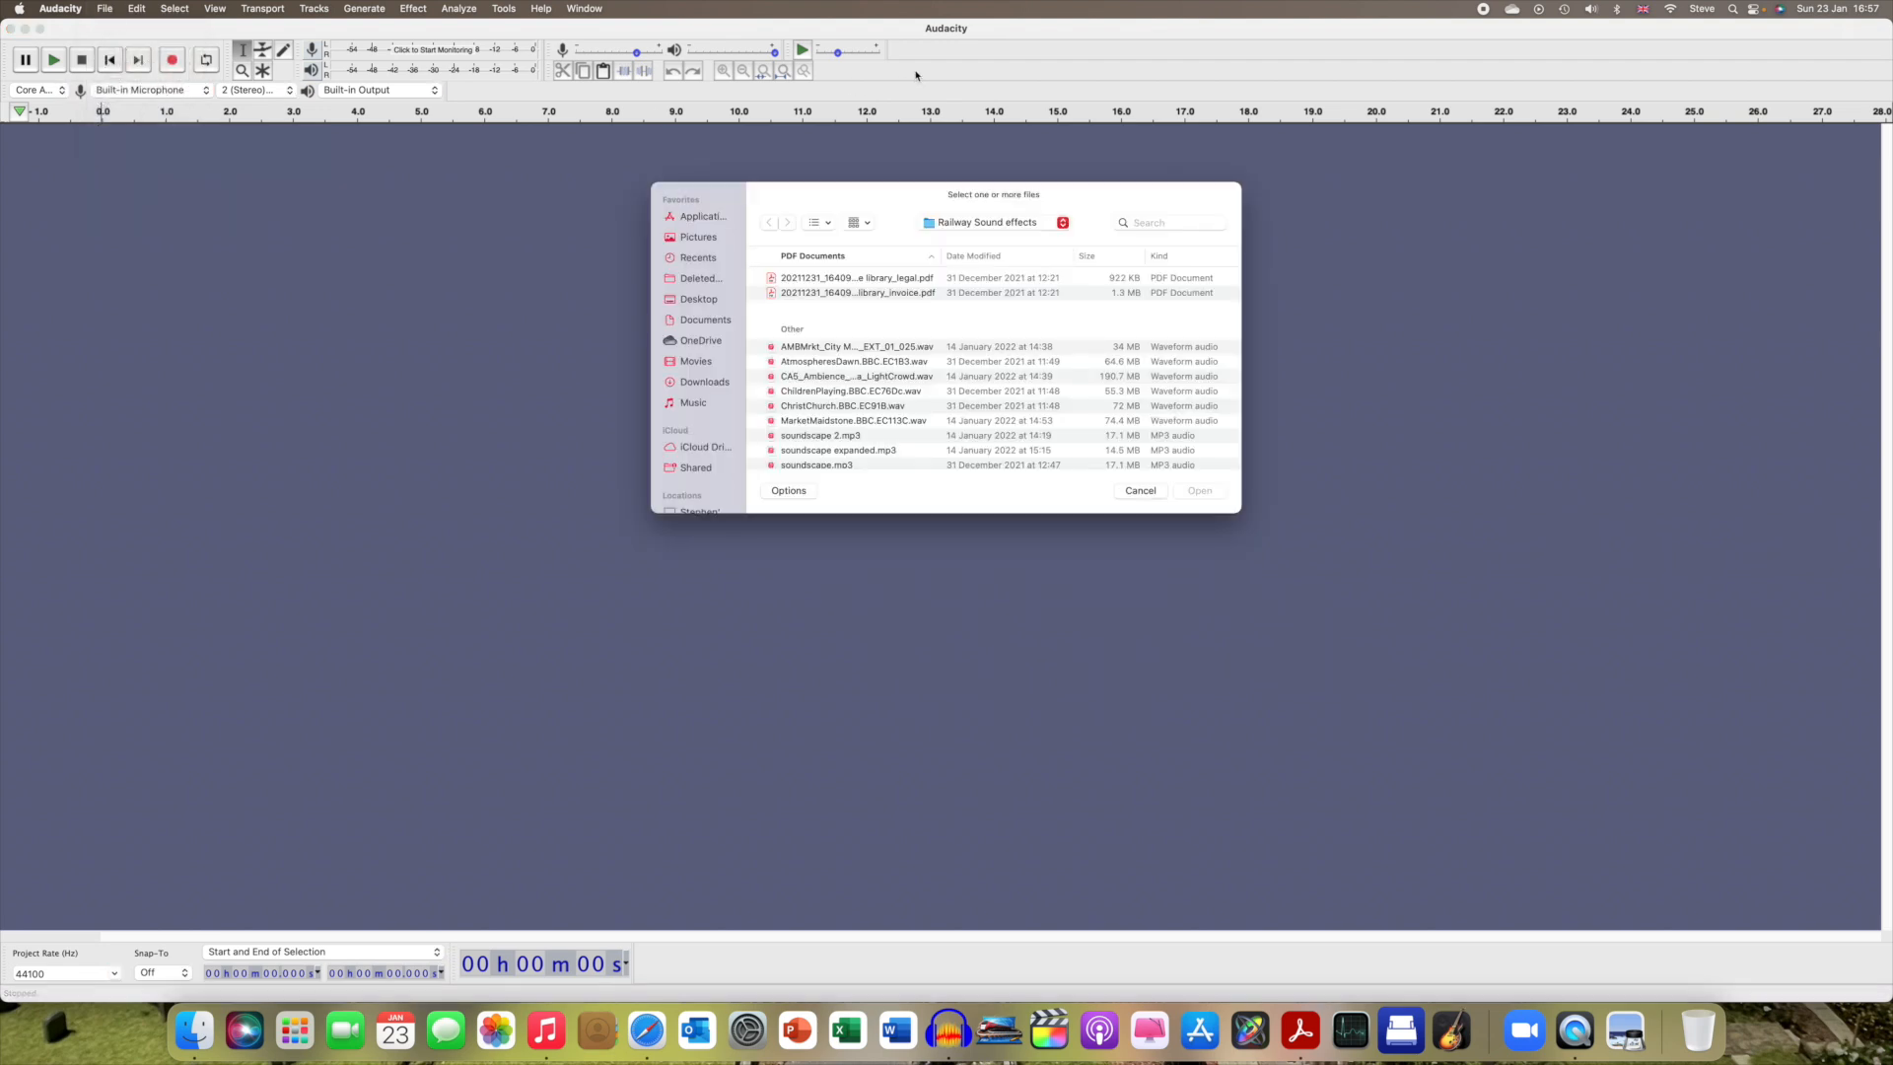
left_click(817, 367)
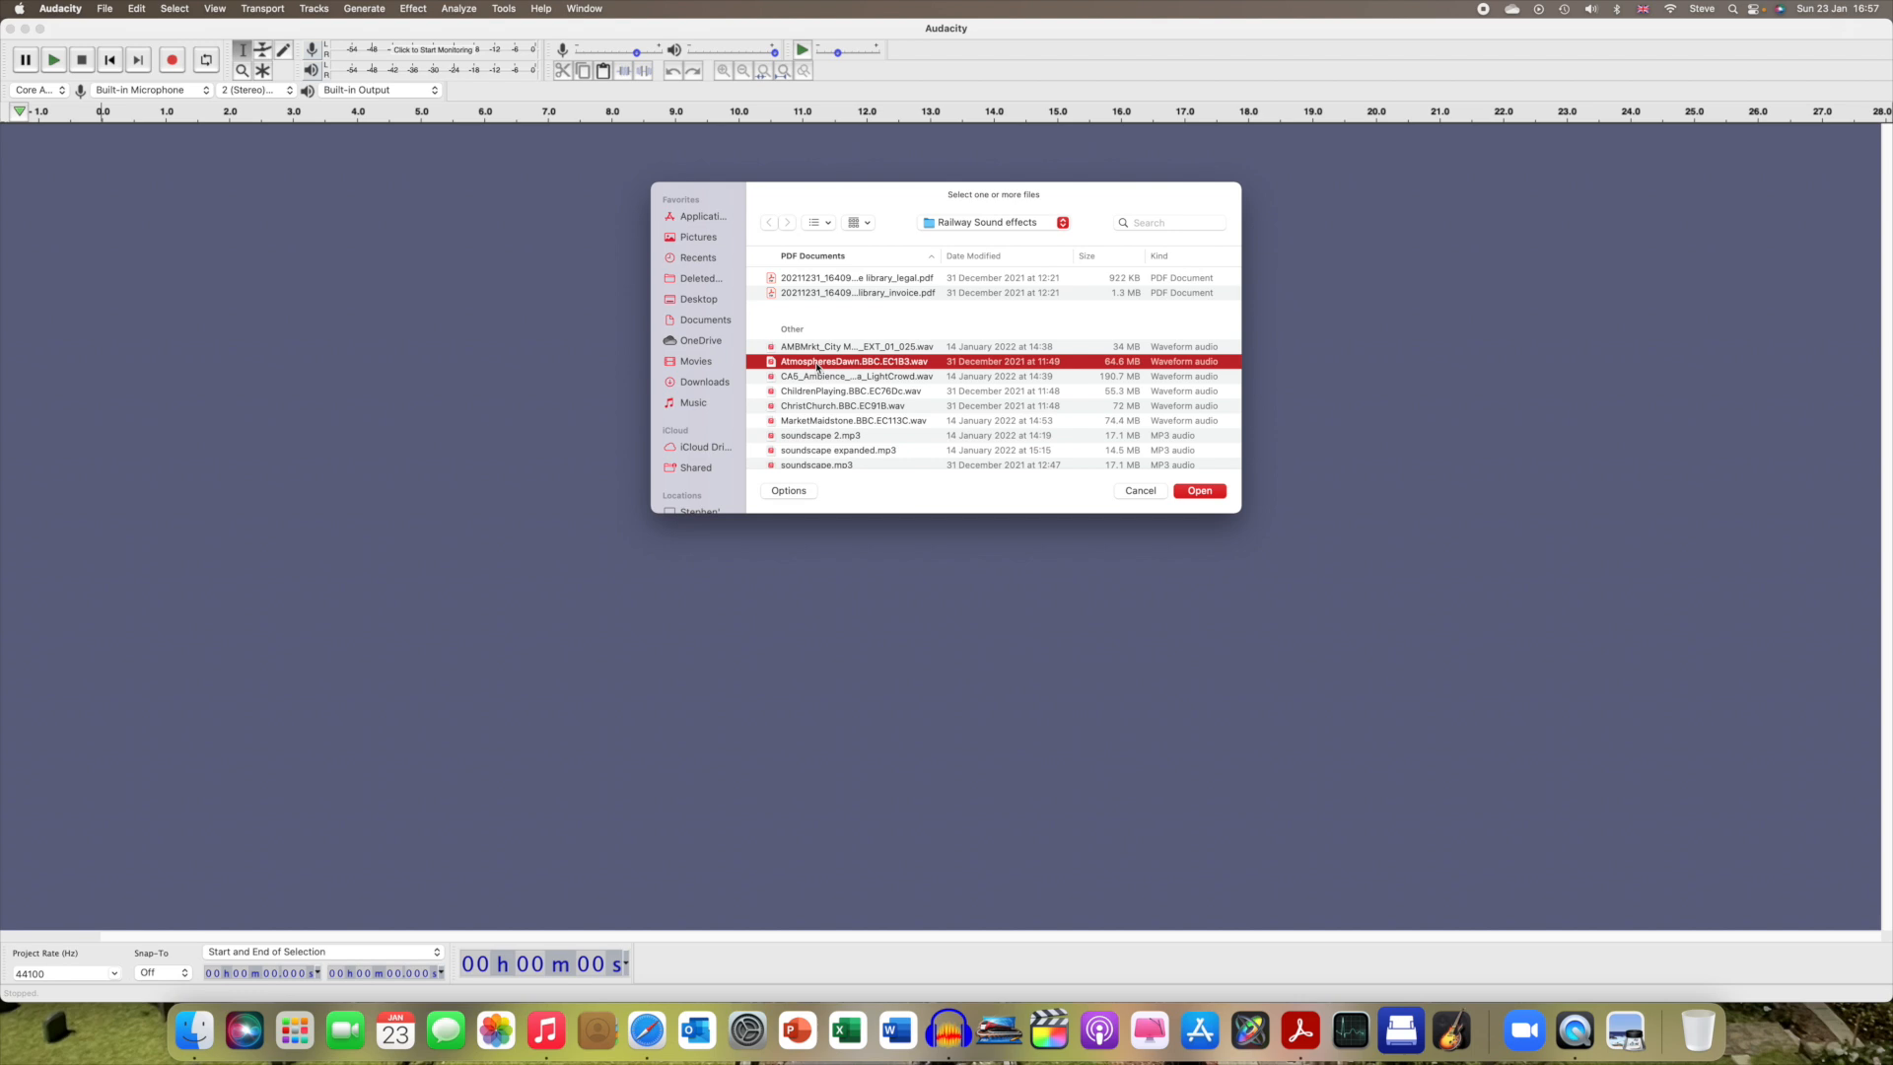
left_click(821, 382, "shift")
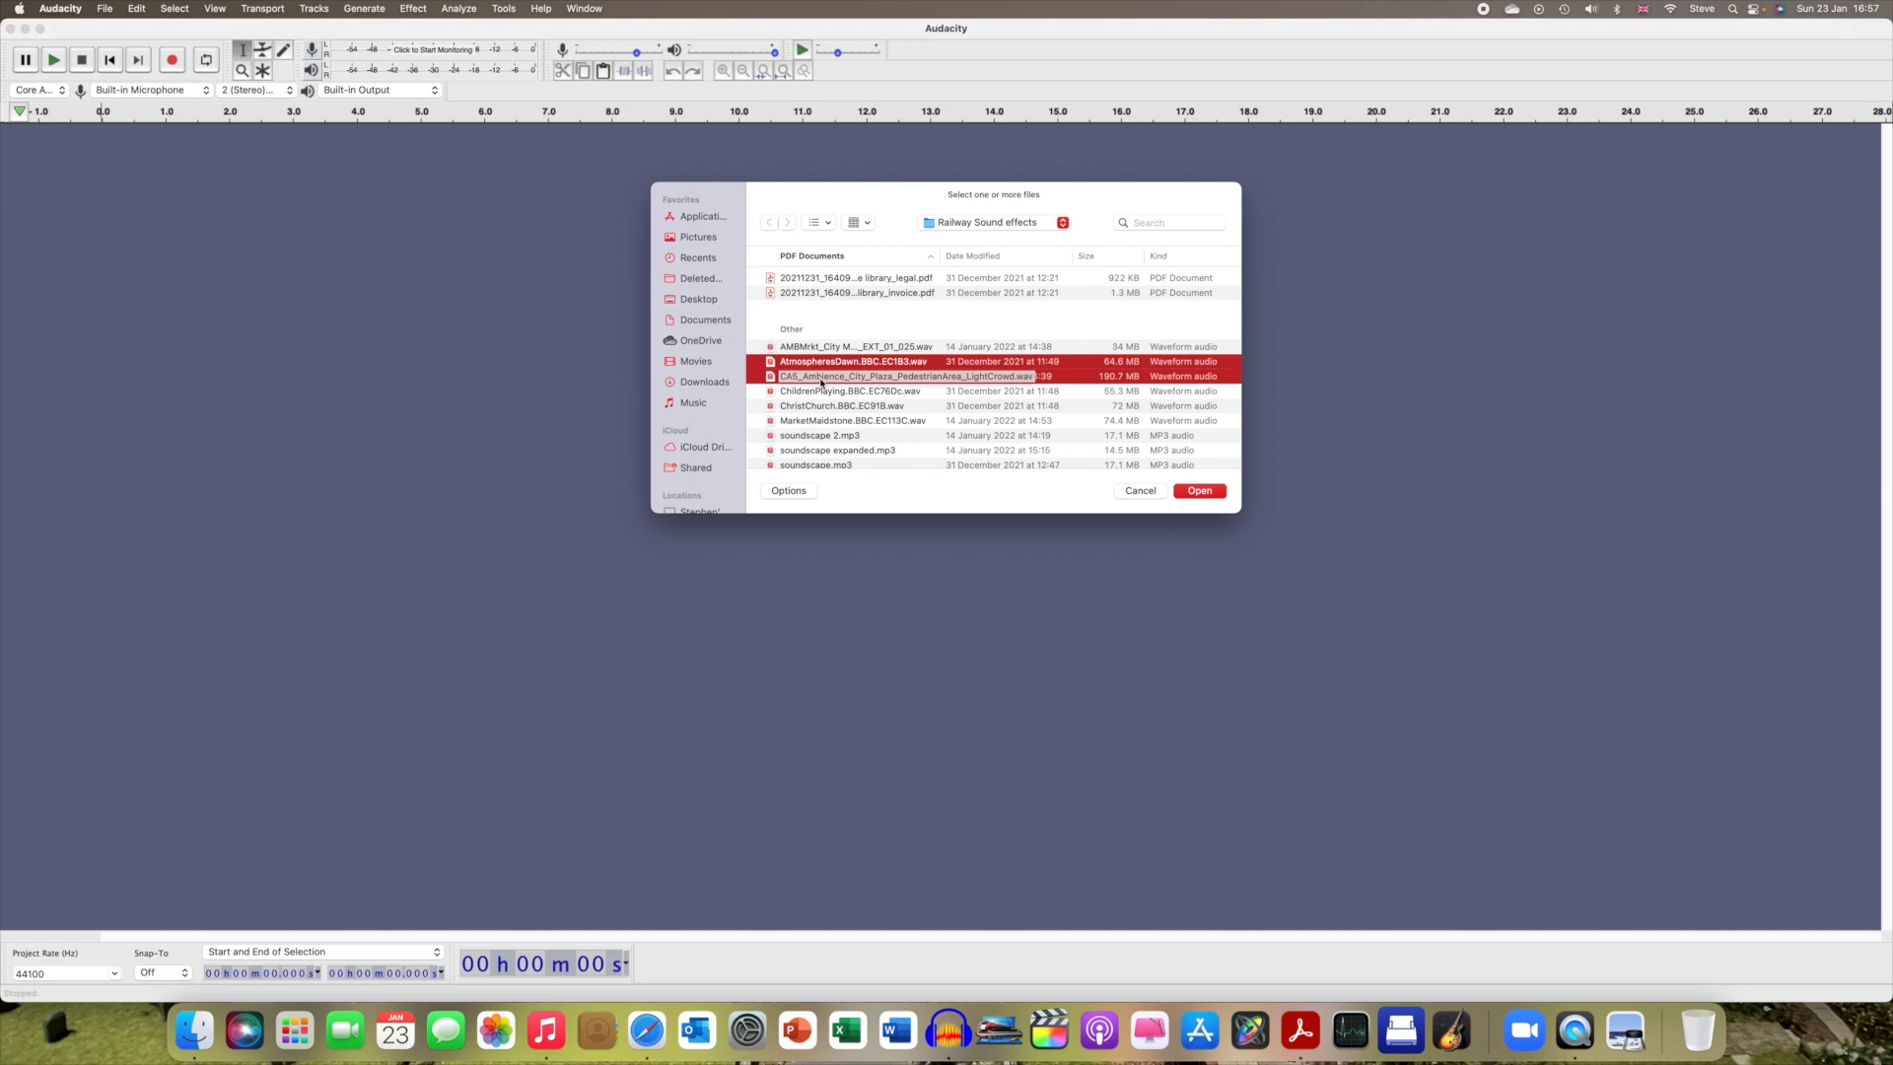
left_click(826, 393, "shift")
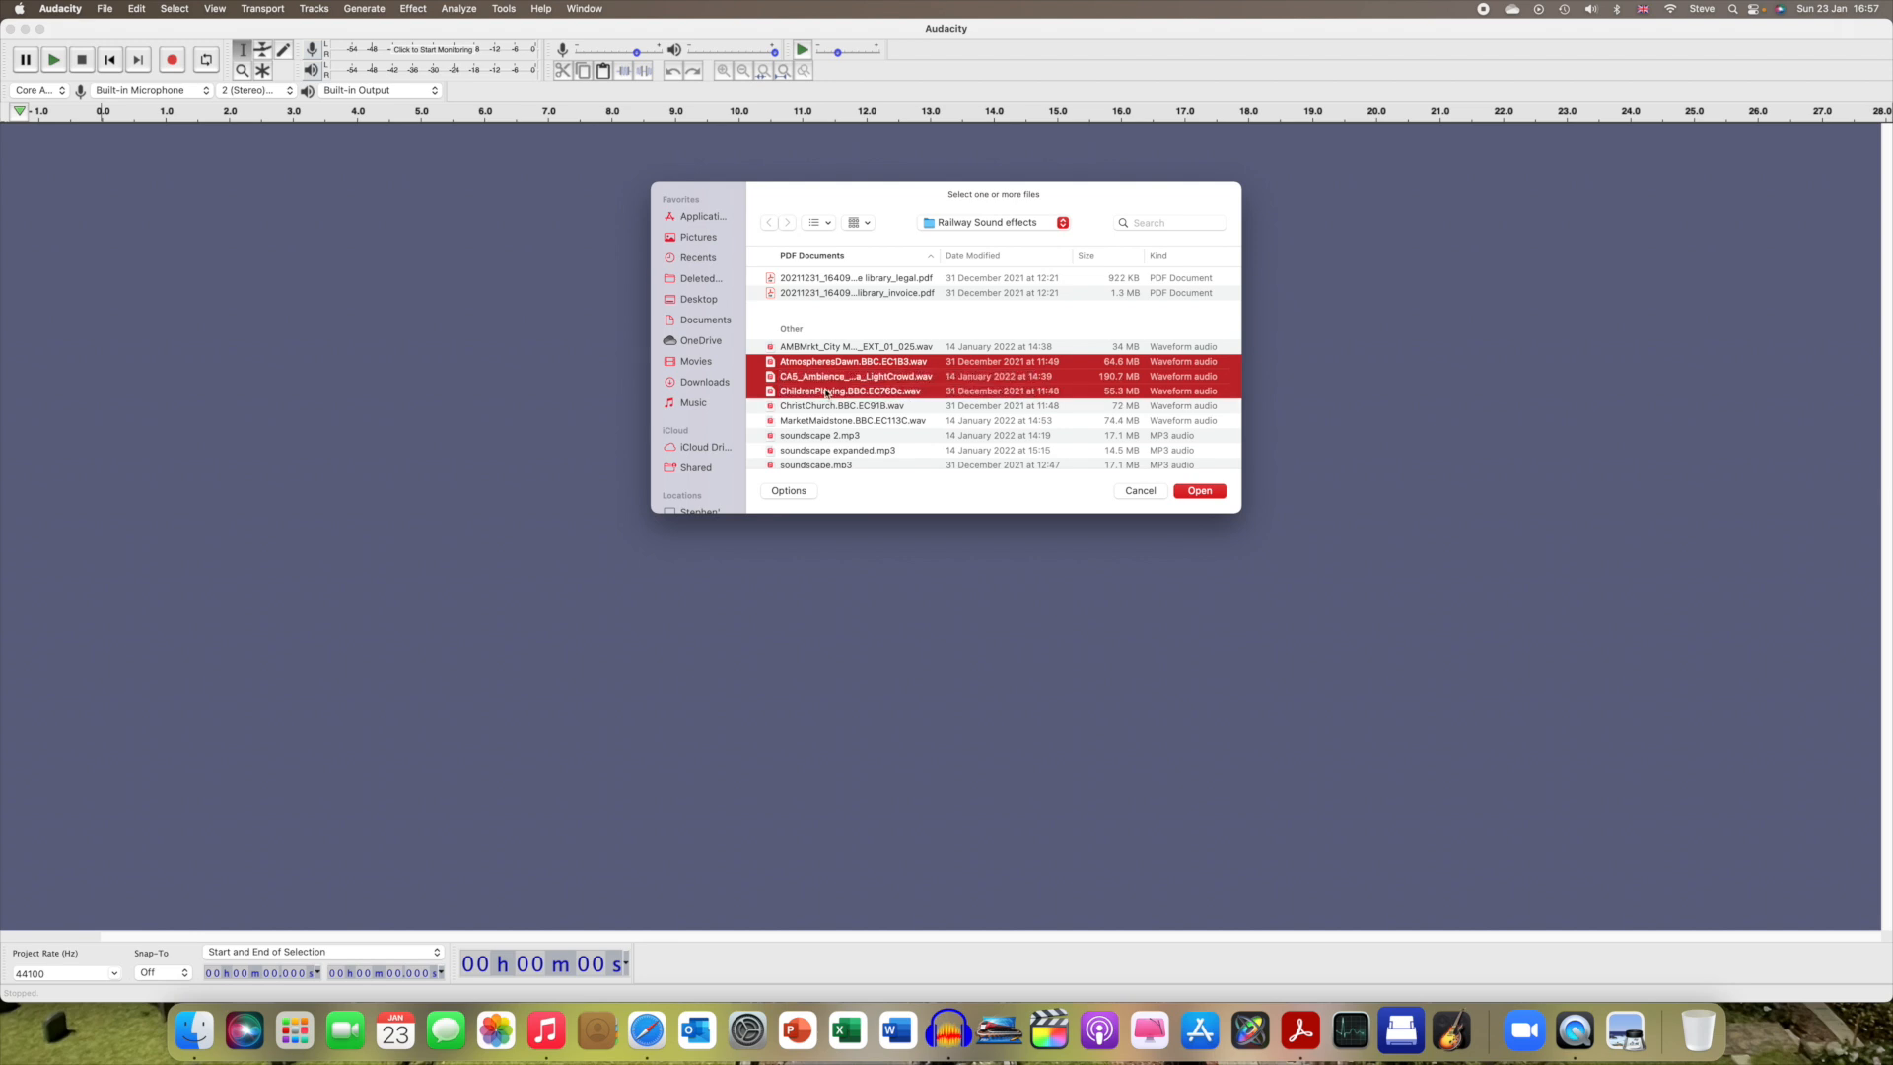
left_click(831, 408, "shift")
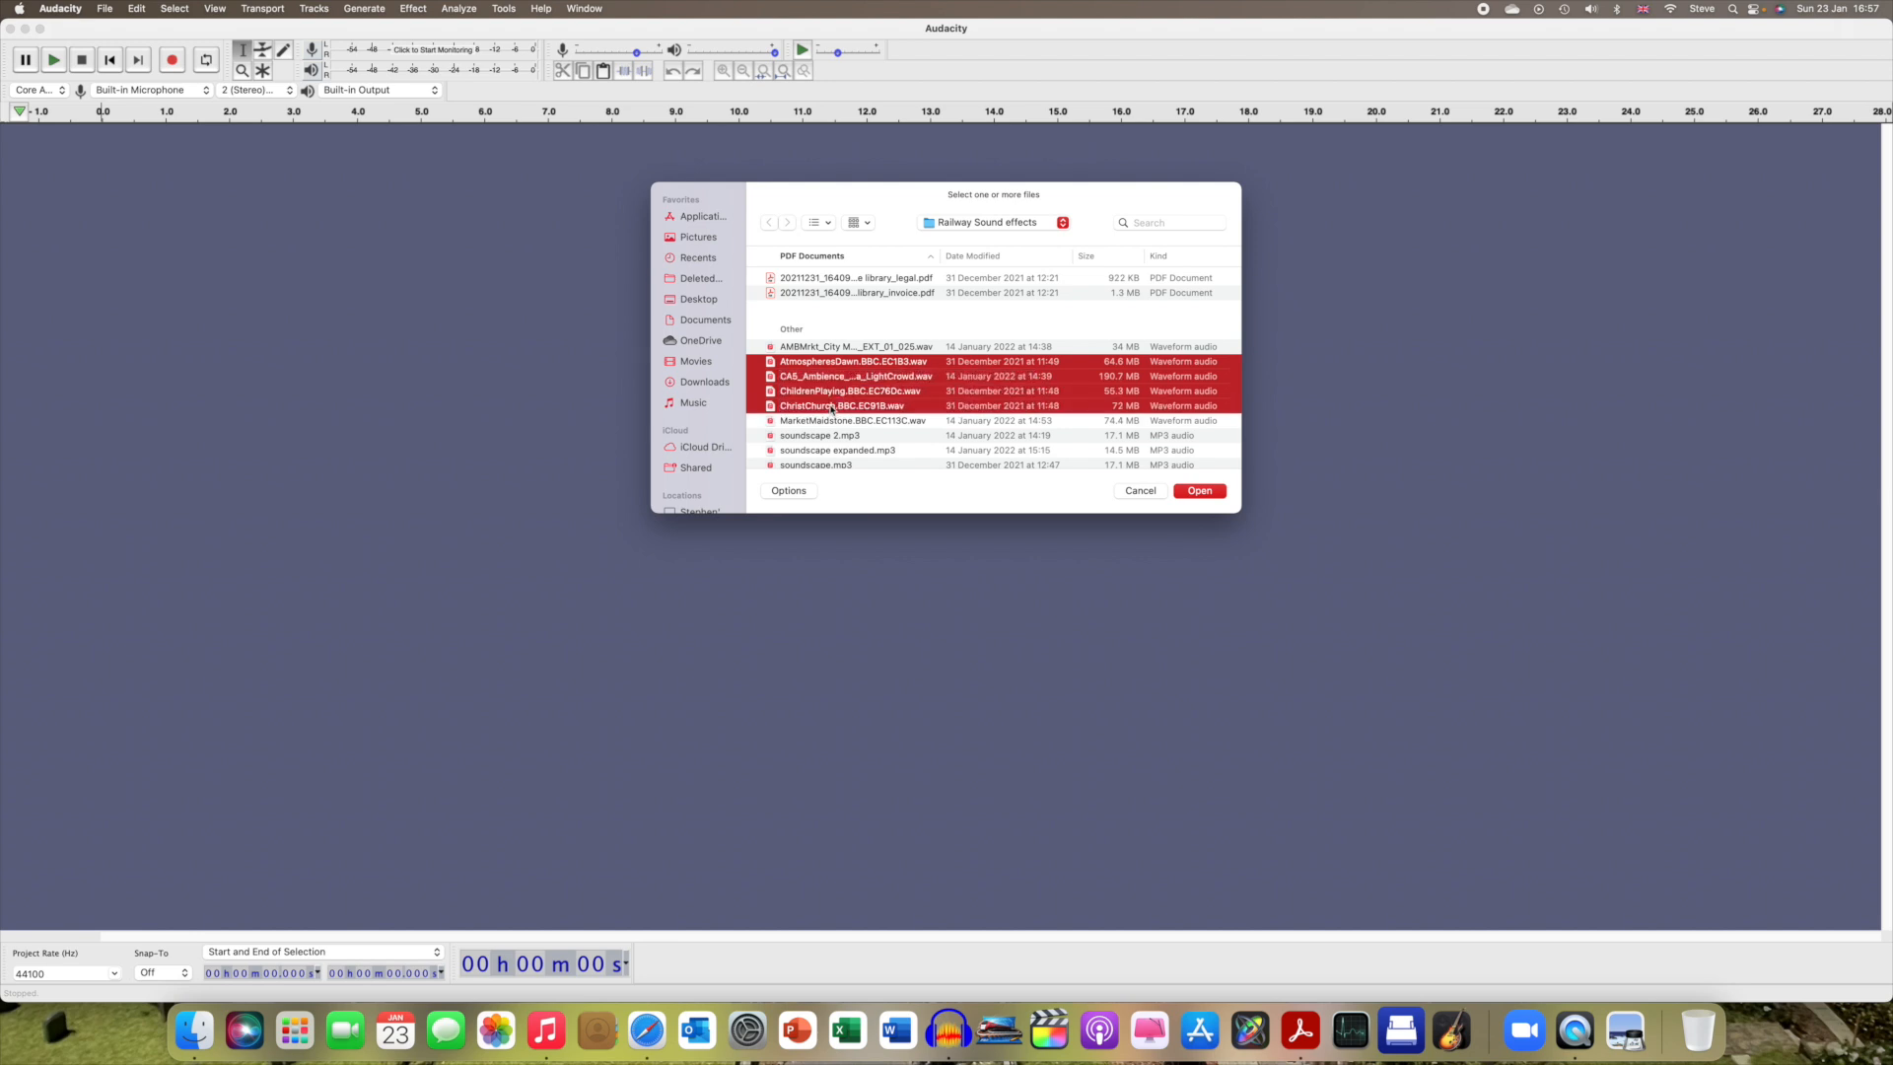
scroll(832, 406, "down", 2)
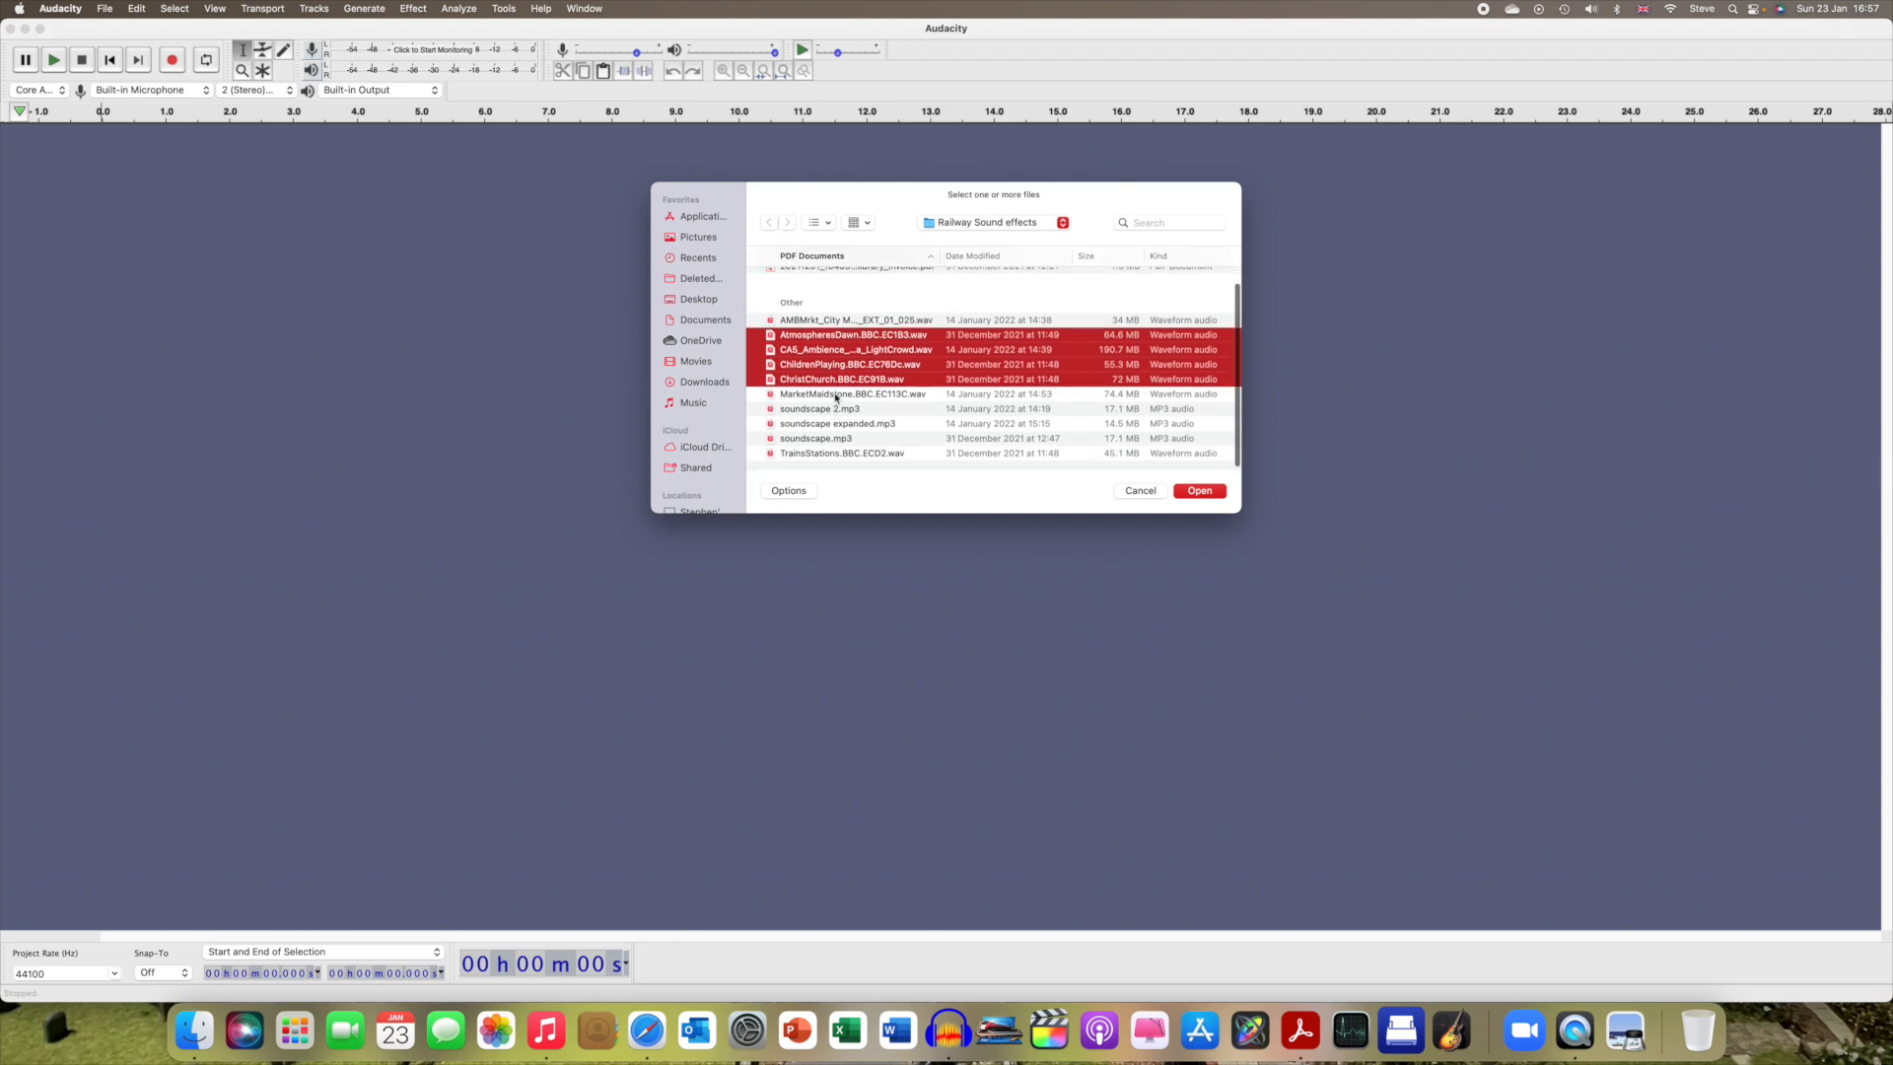
left_click(835, 396, "shift")
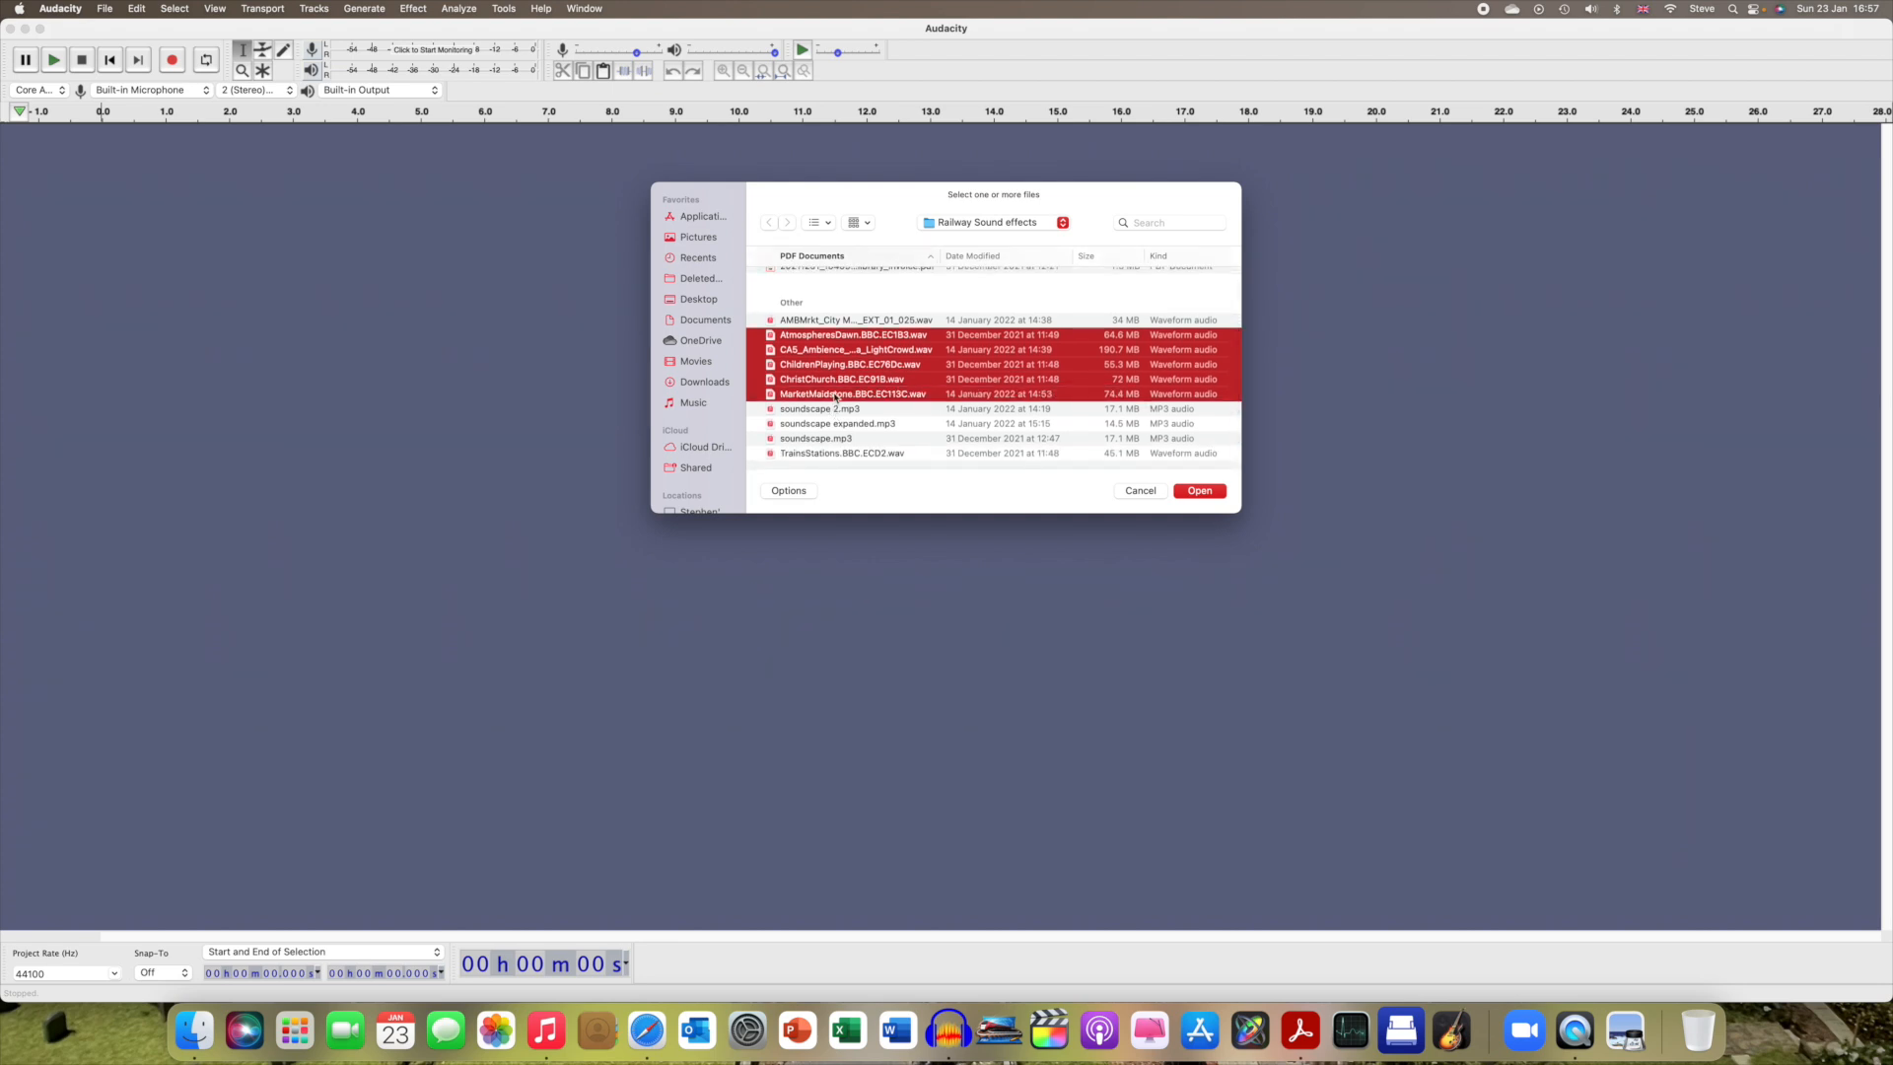
scroll(835, 397, "down", 1)
left_click(829, 455, "super")
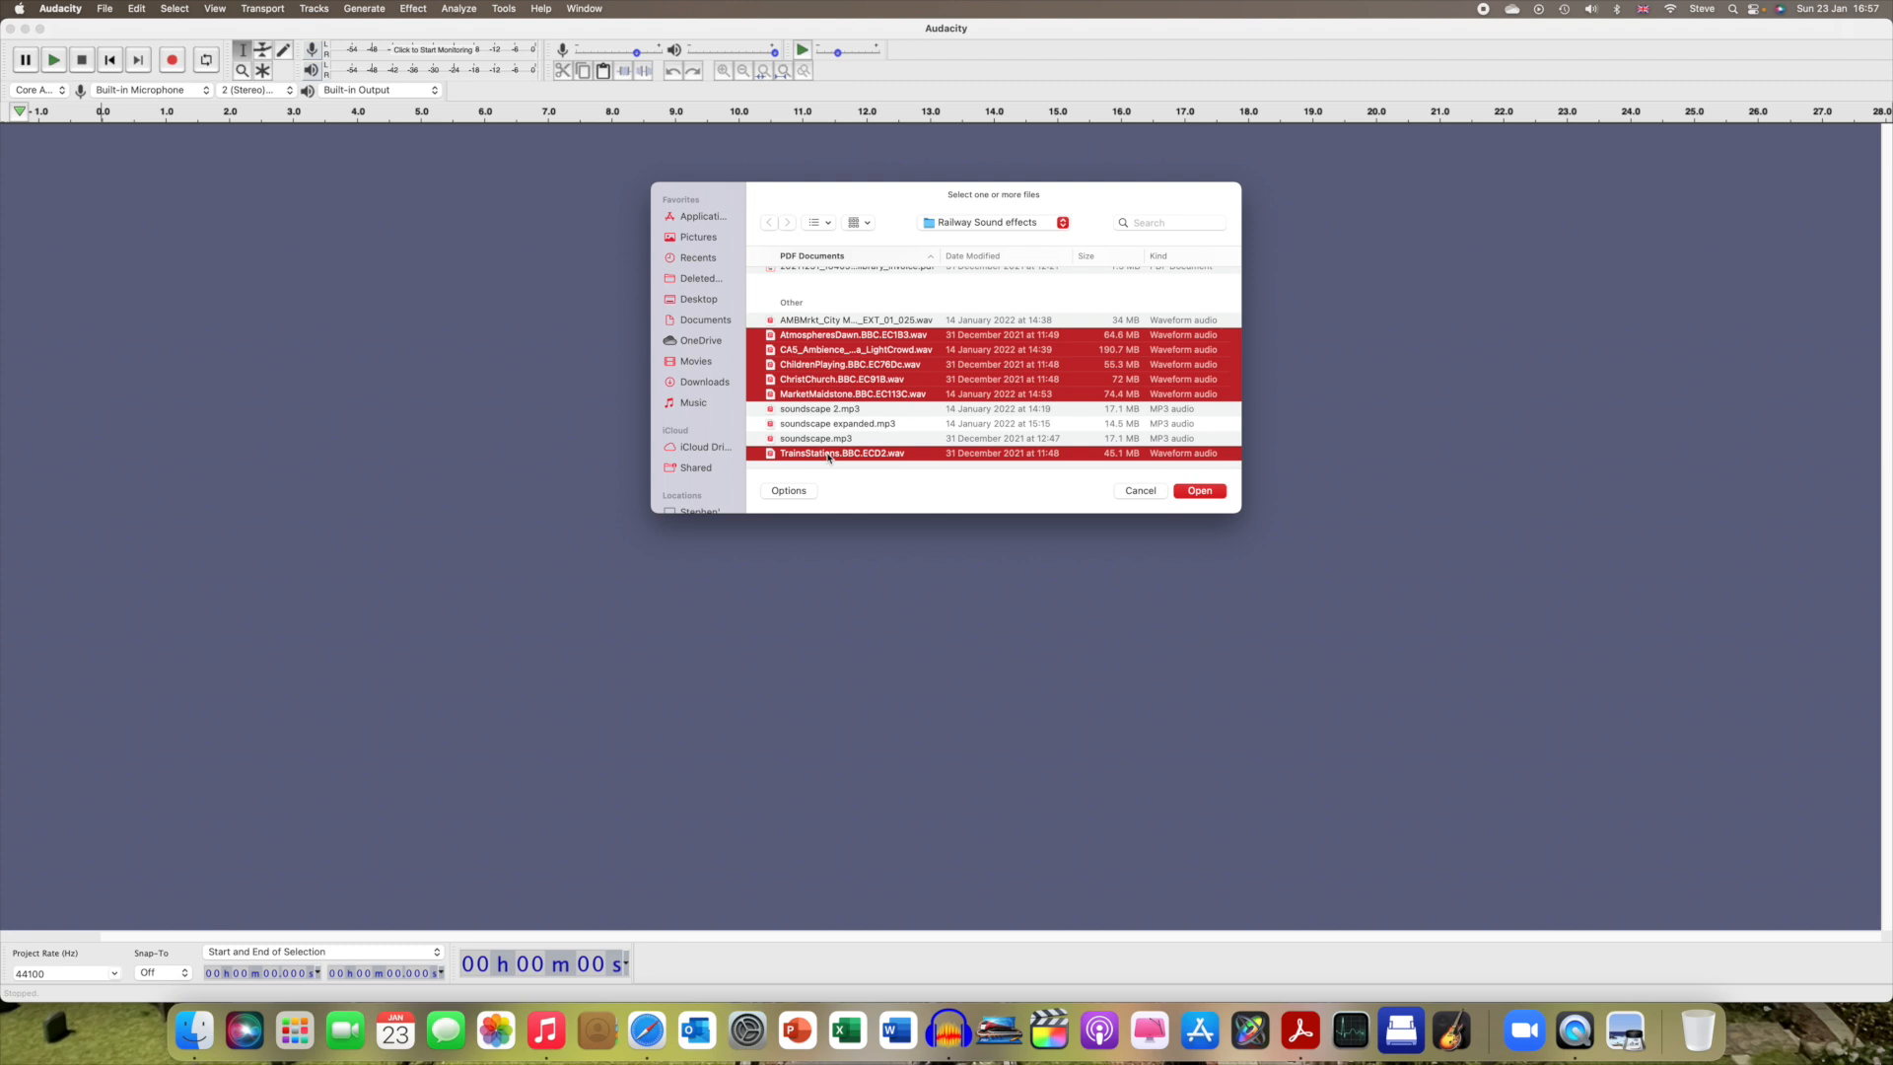
left_click(1200, 492)
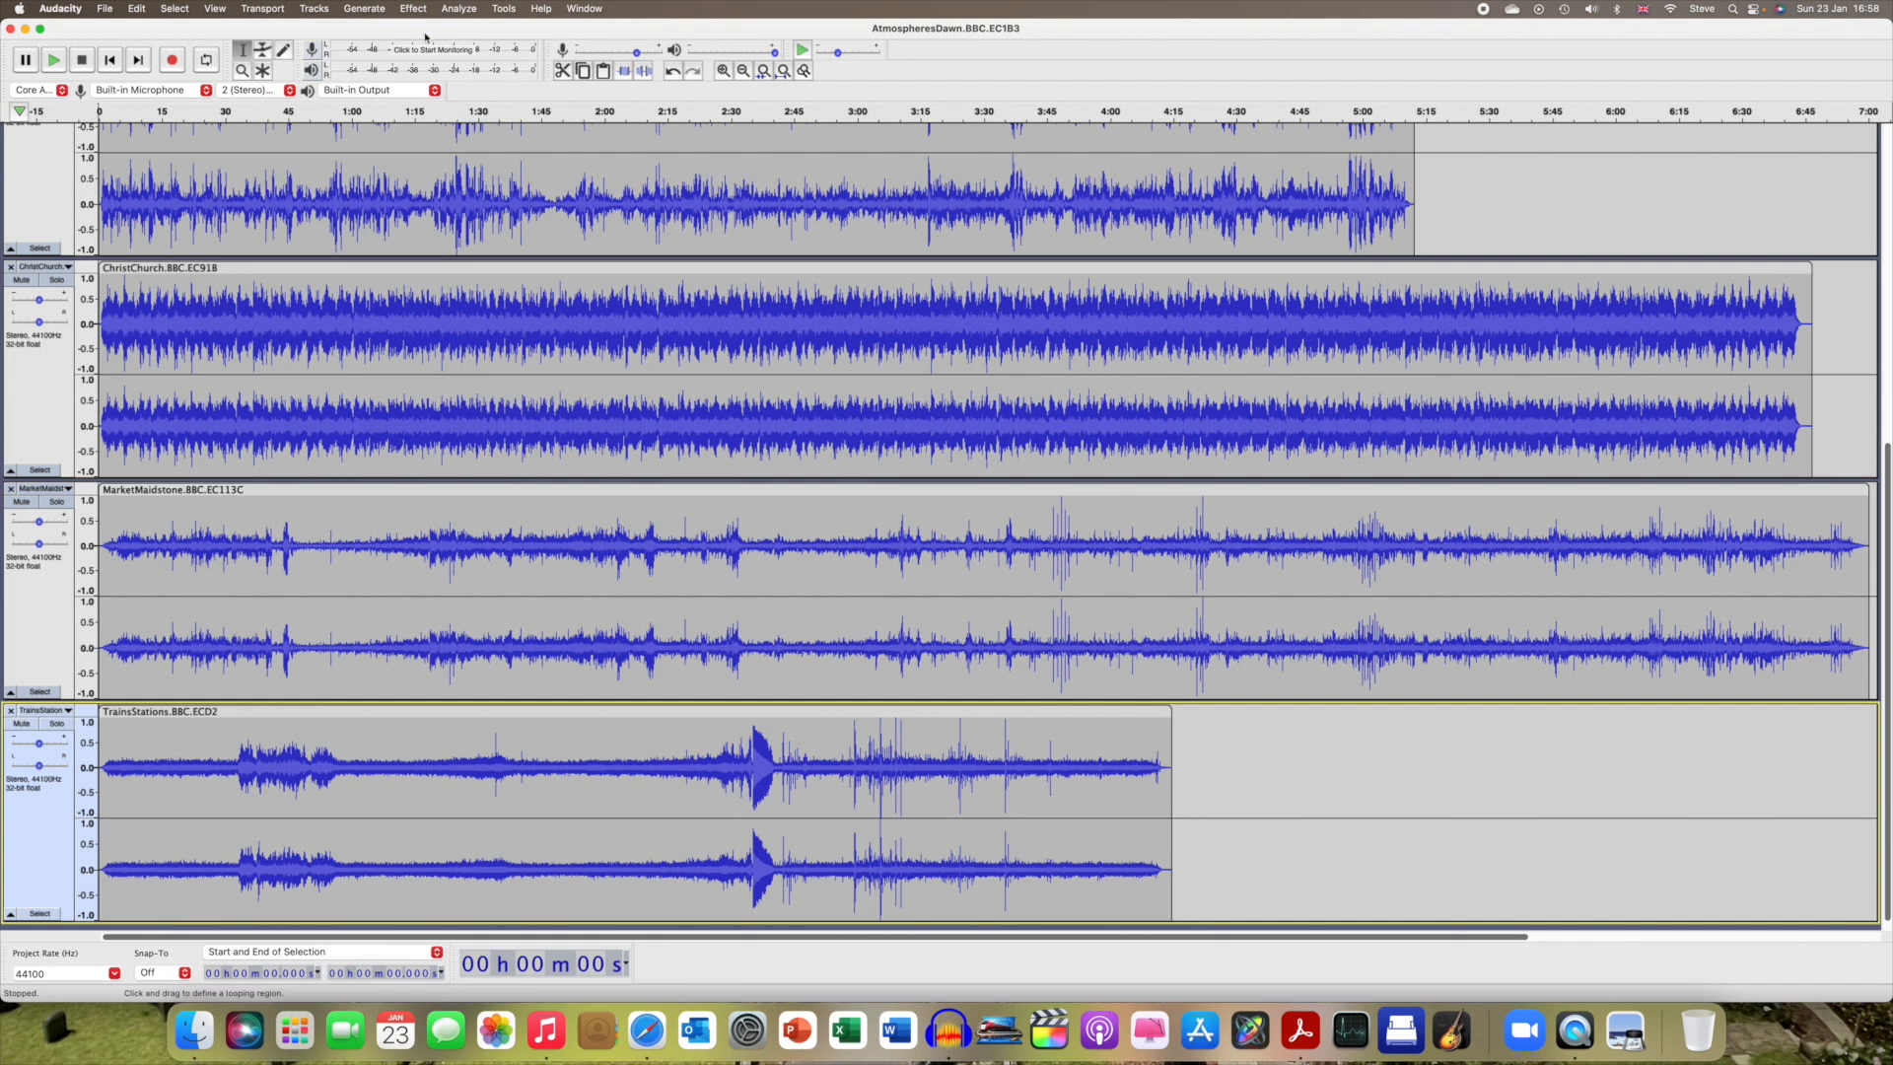
Fit the height of all tracks to the window so that all six are shown together.
left_click(216, 8)
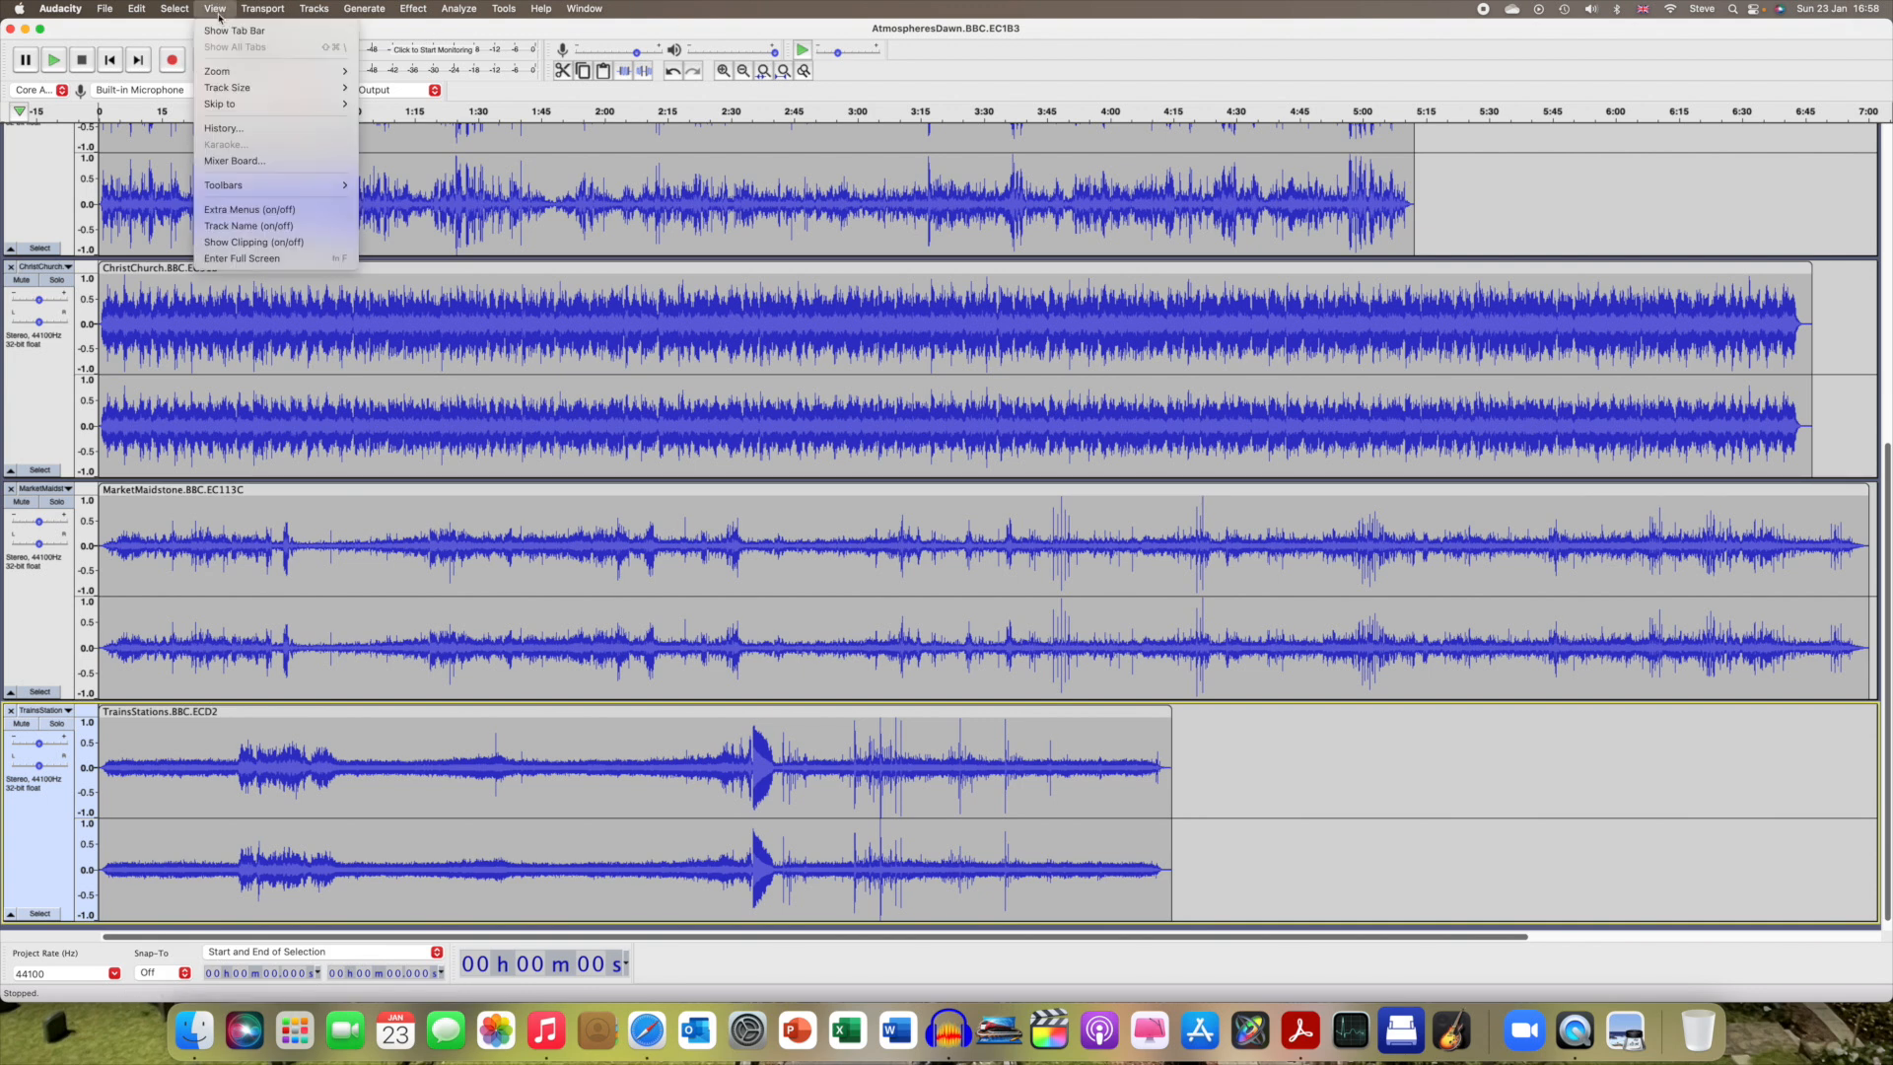
mouse_move(226, 89)
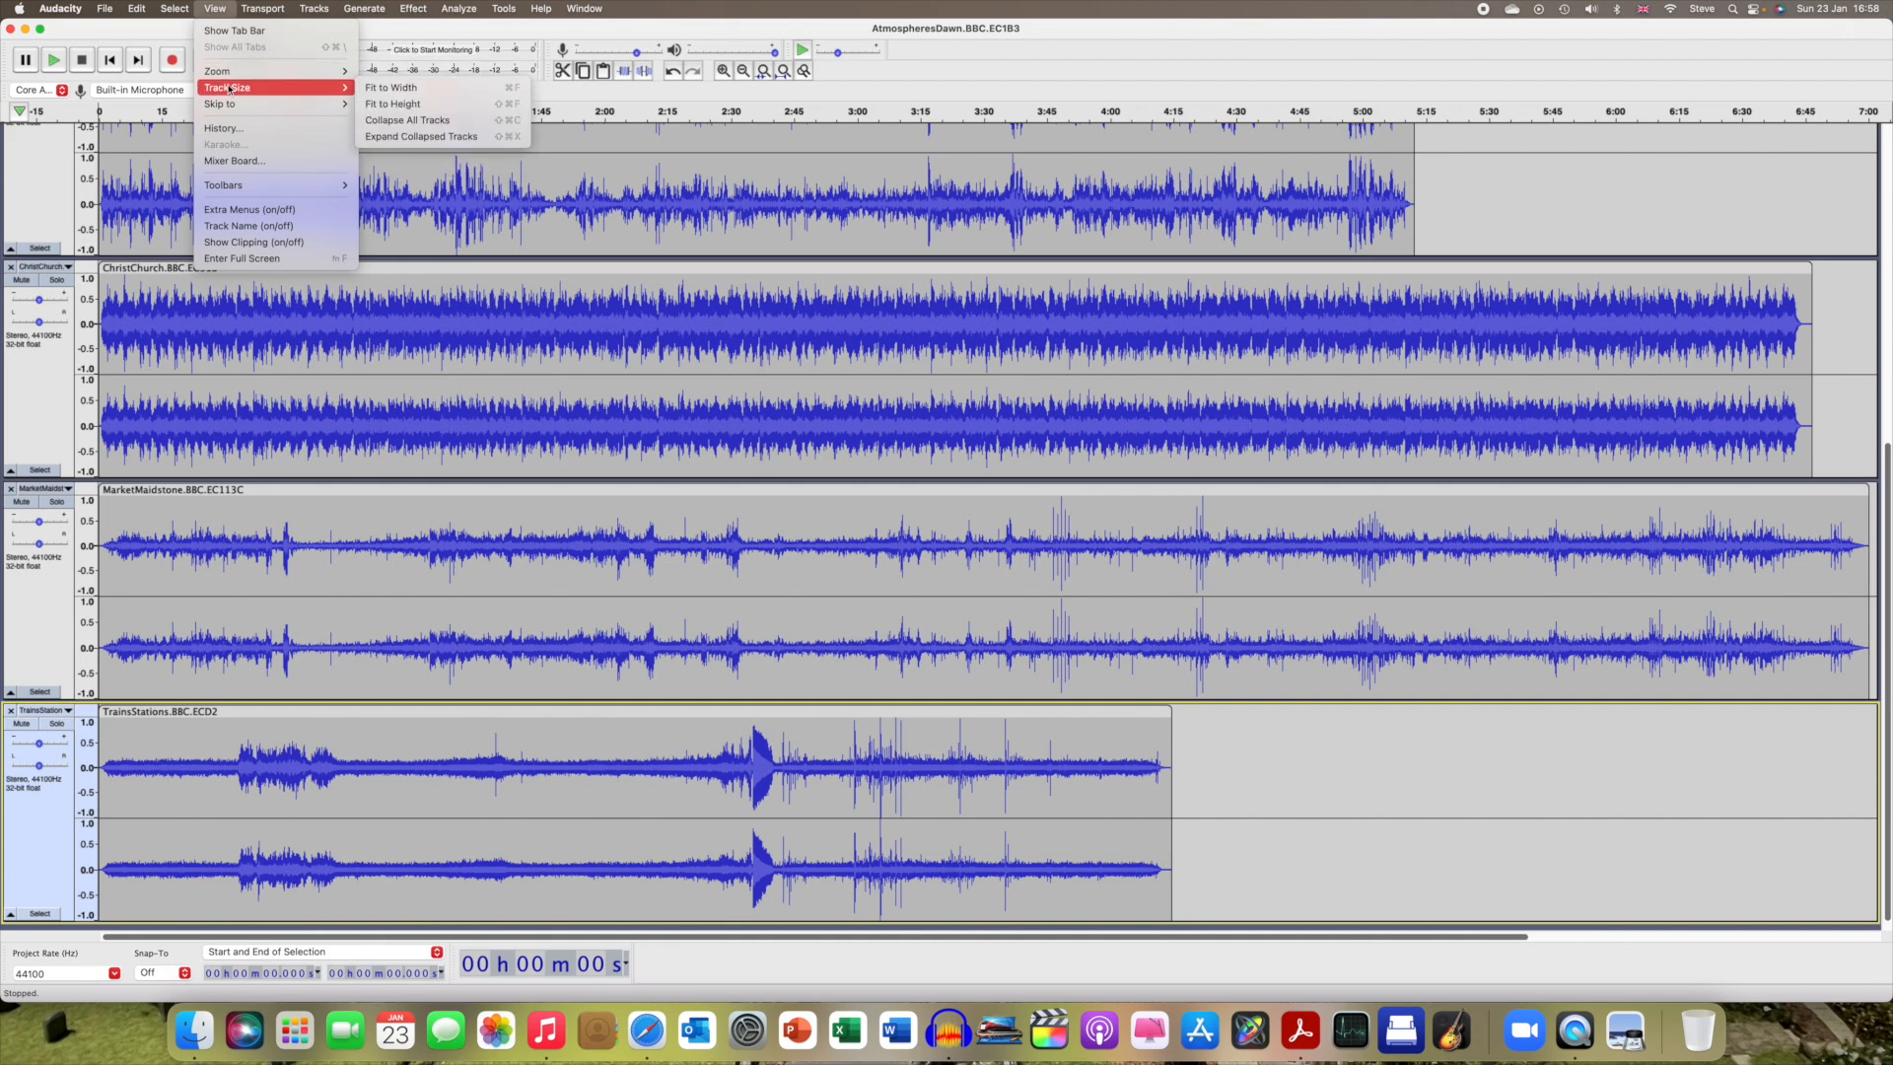
left_click(389, 104)
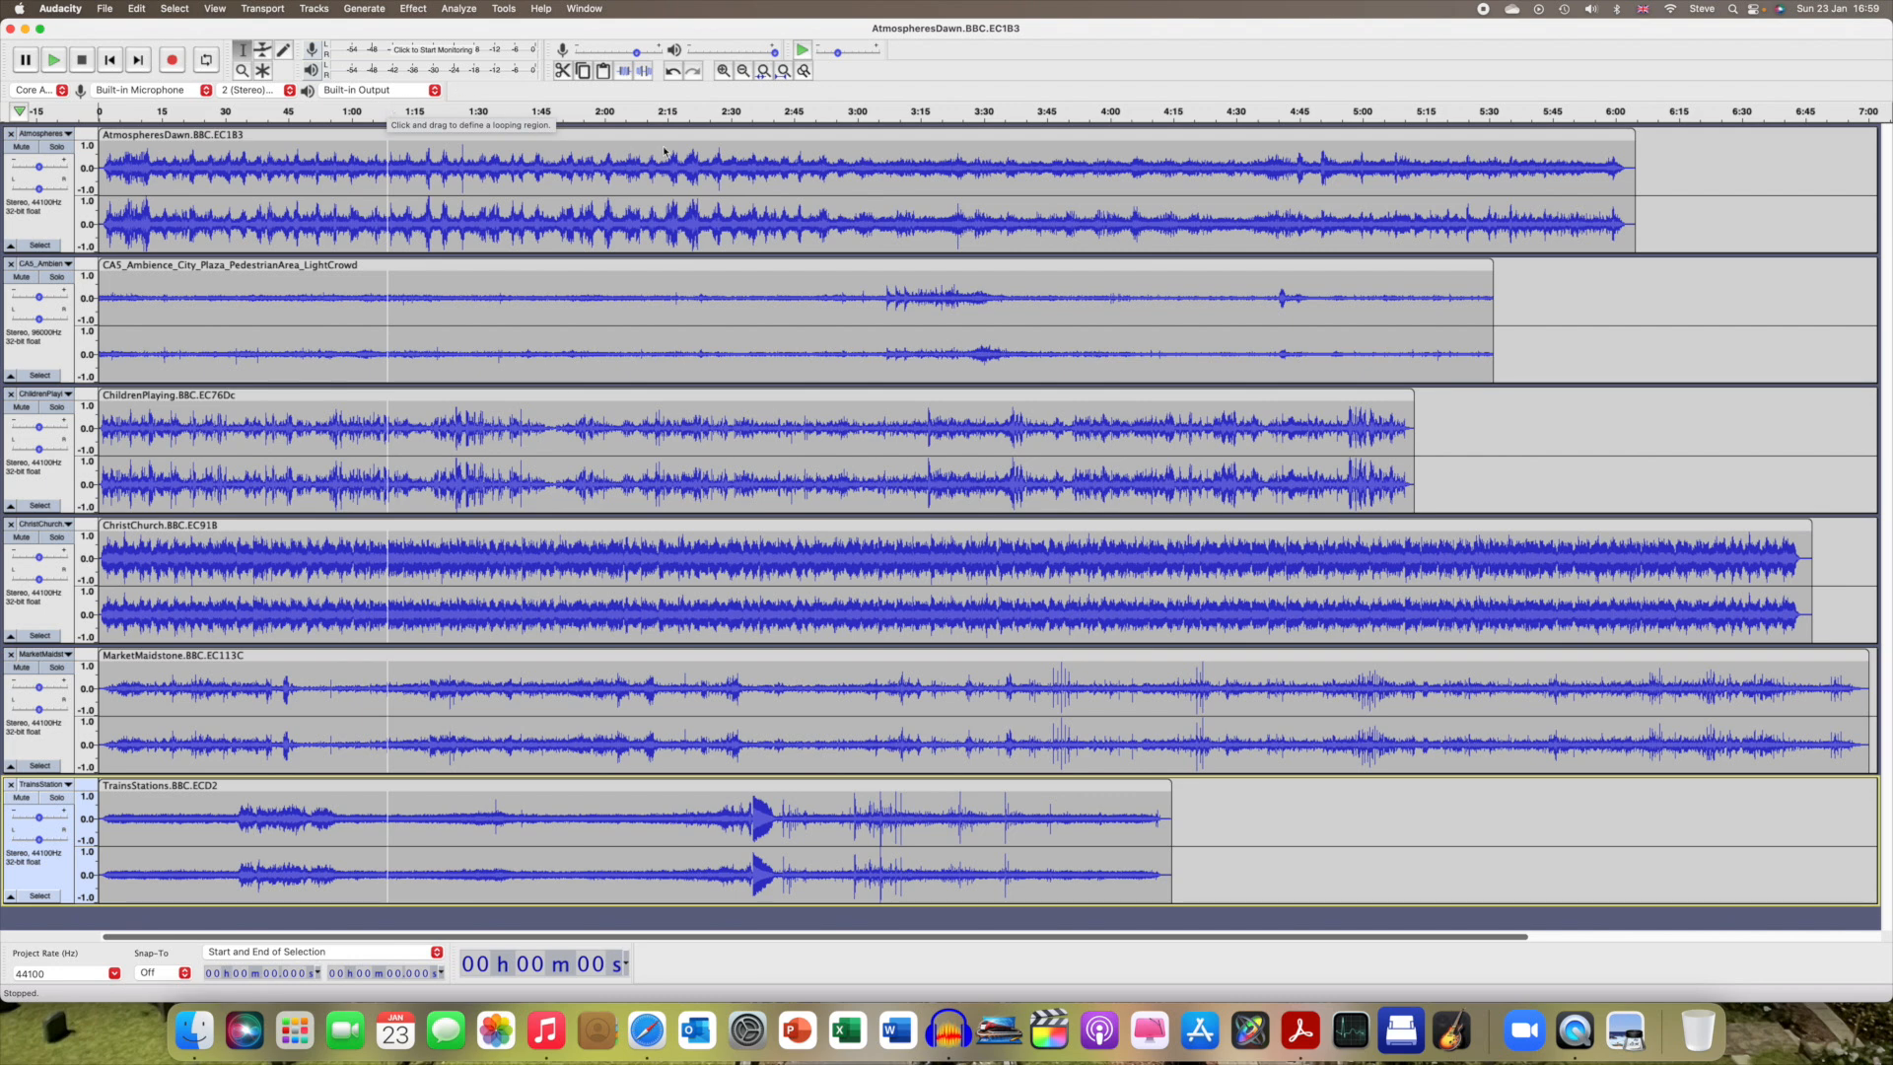
Copy the whole AtmospheresDawn clip and paste it into the same track after the original, at about 6:07.
left_click(763, 148)
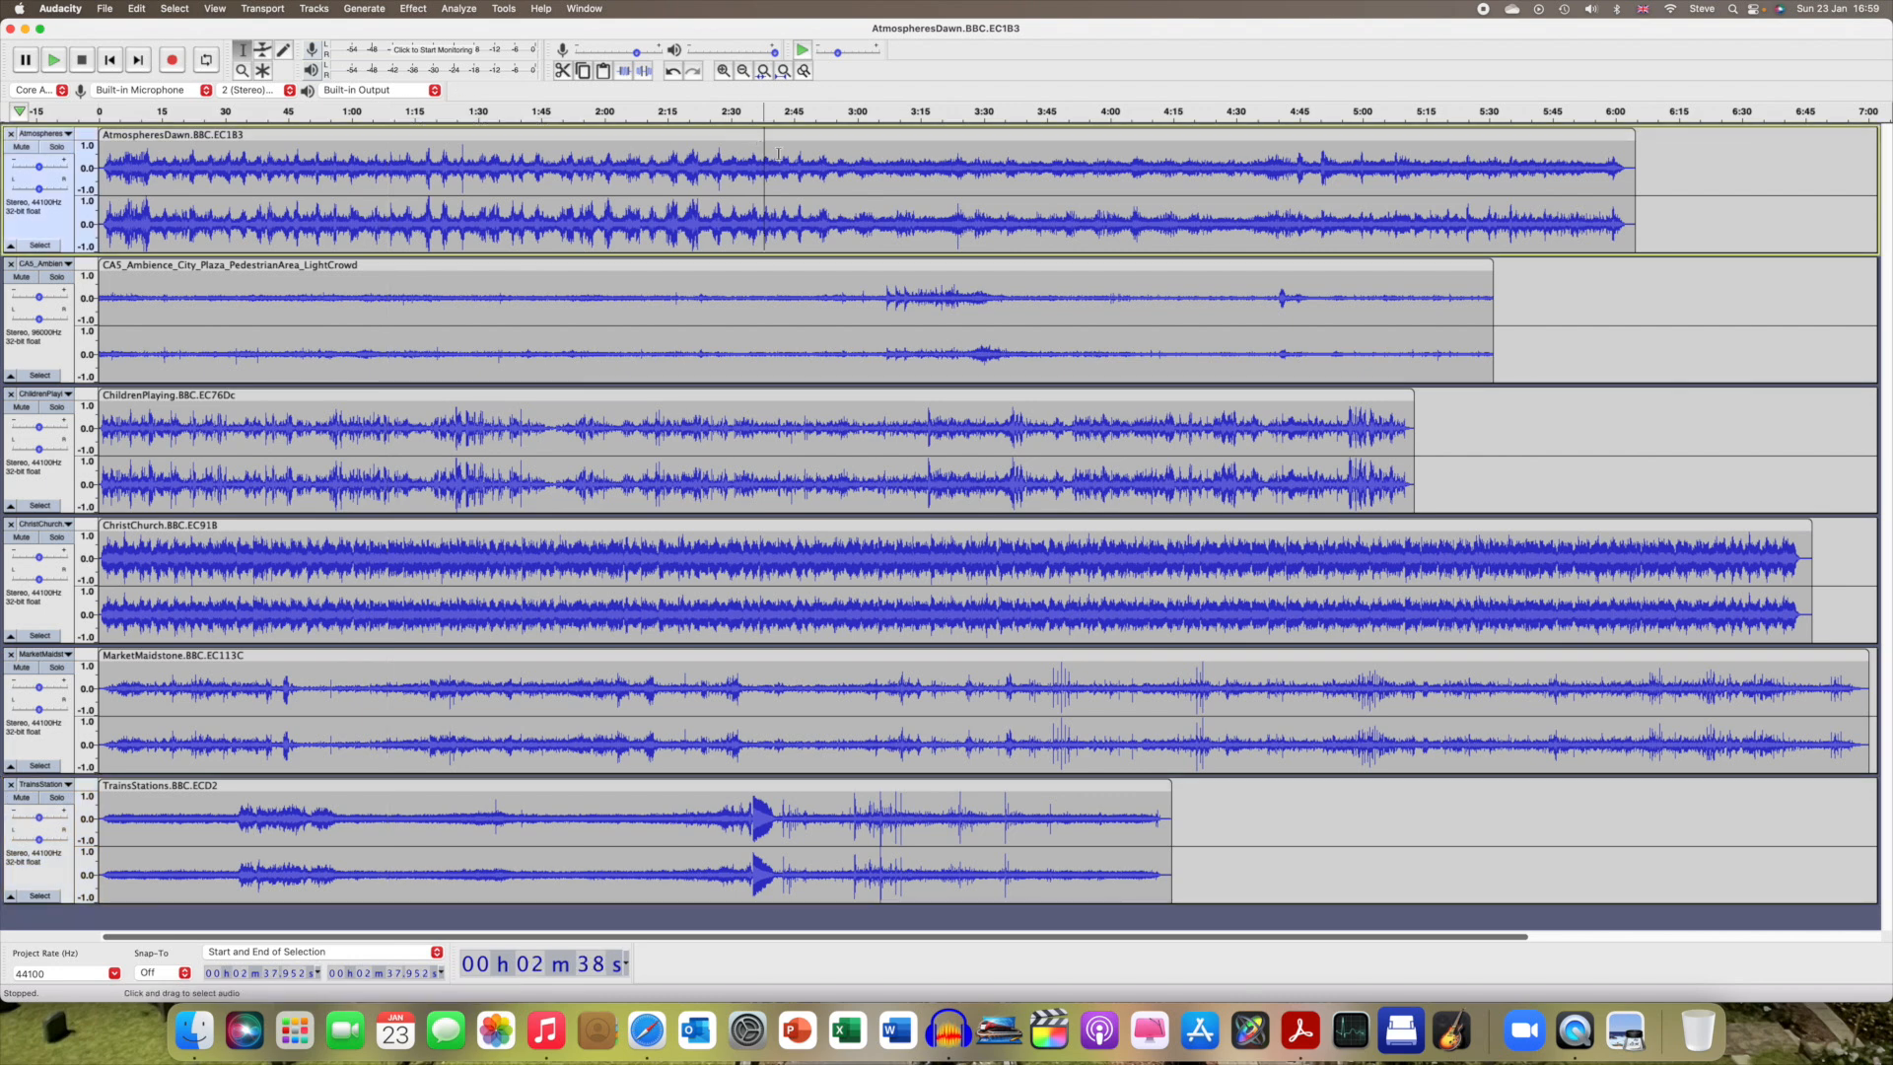
left_click(783, 151)
double_click(764, 143)
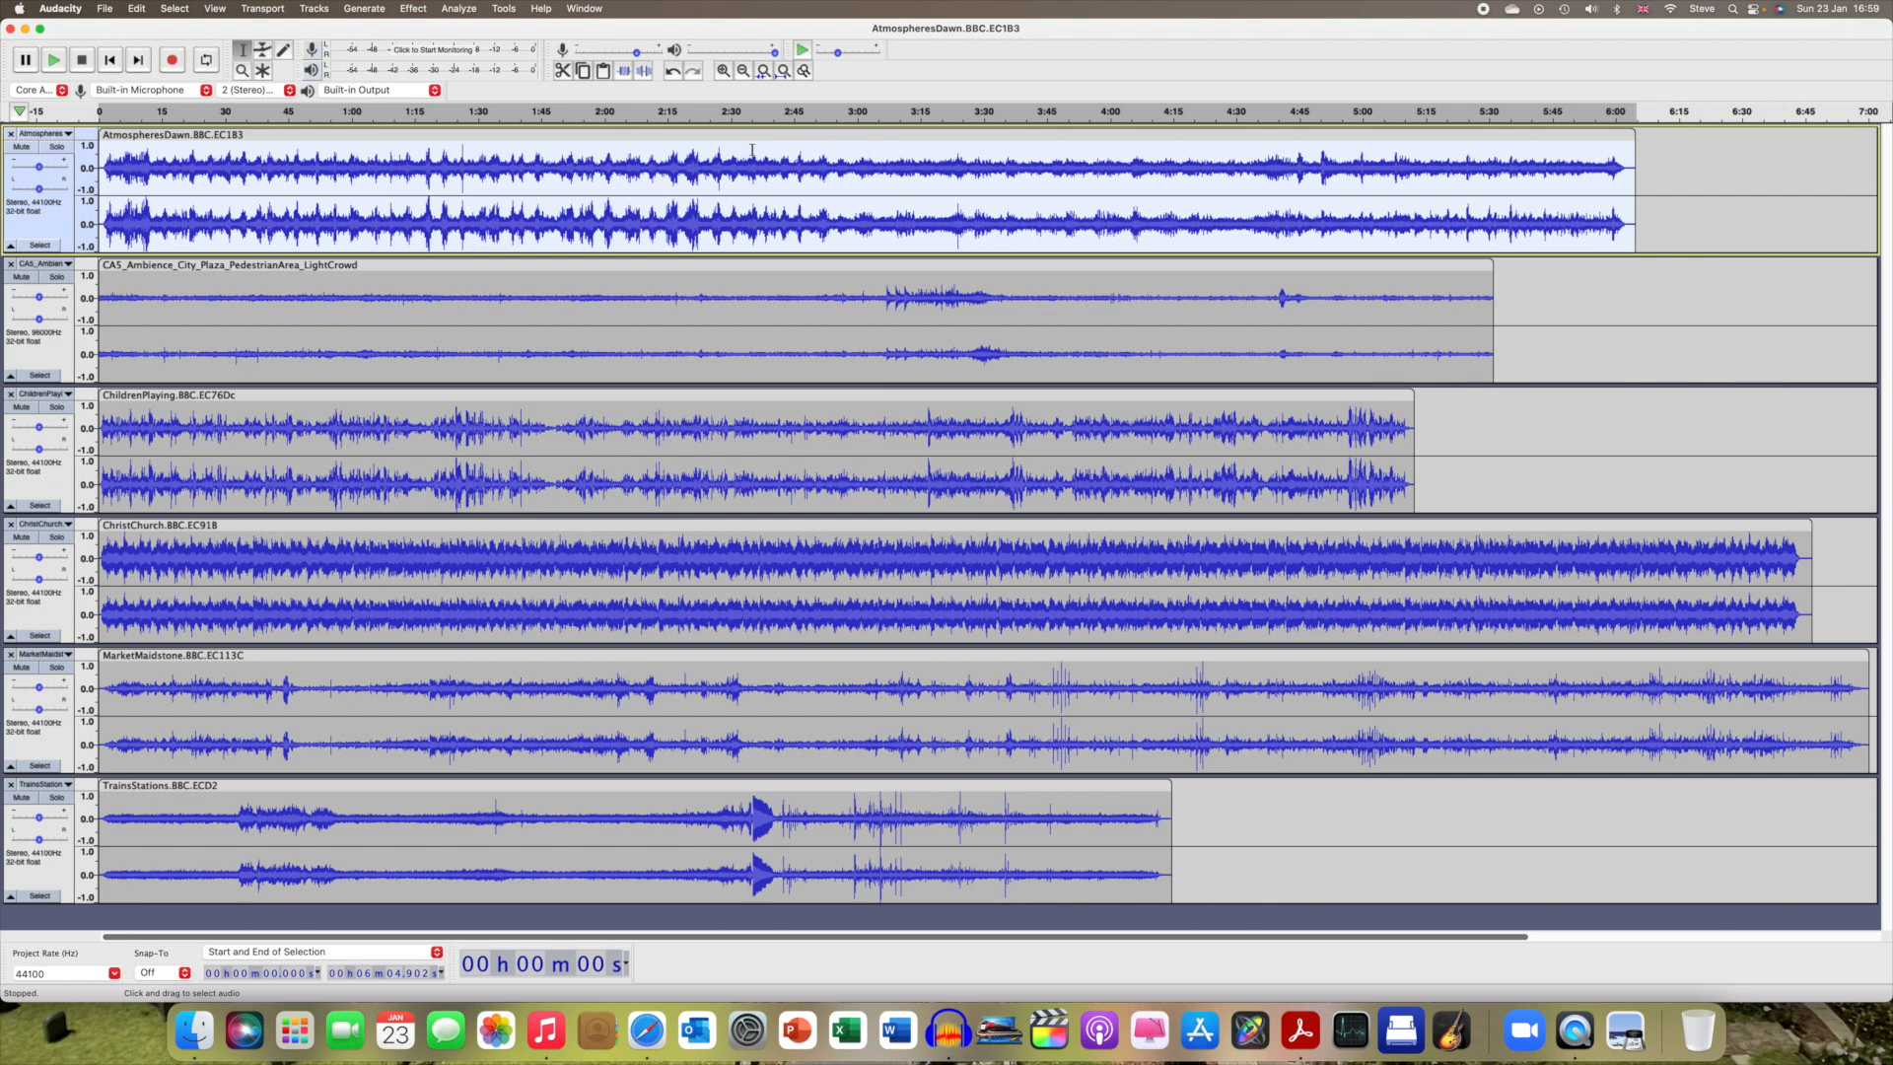
left_click(138, 12)
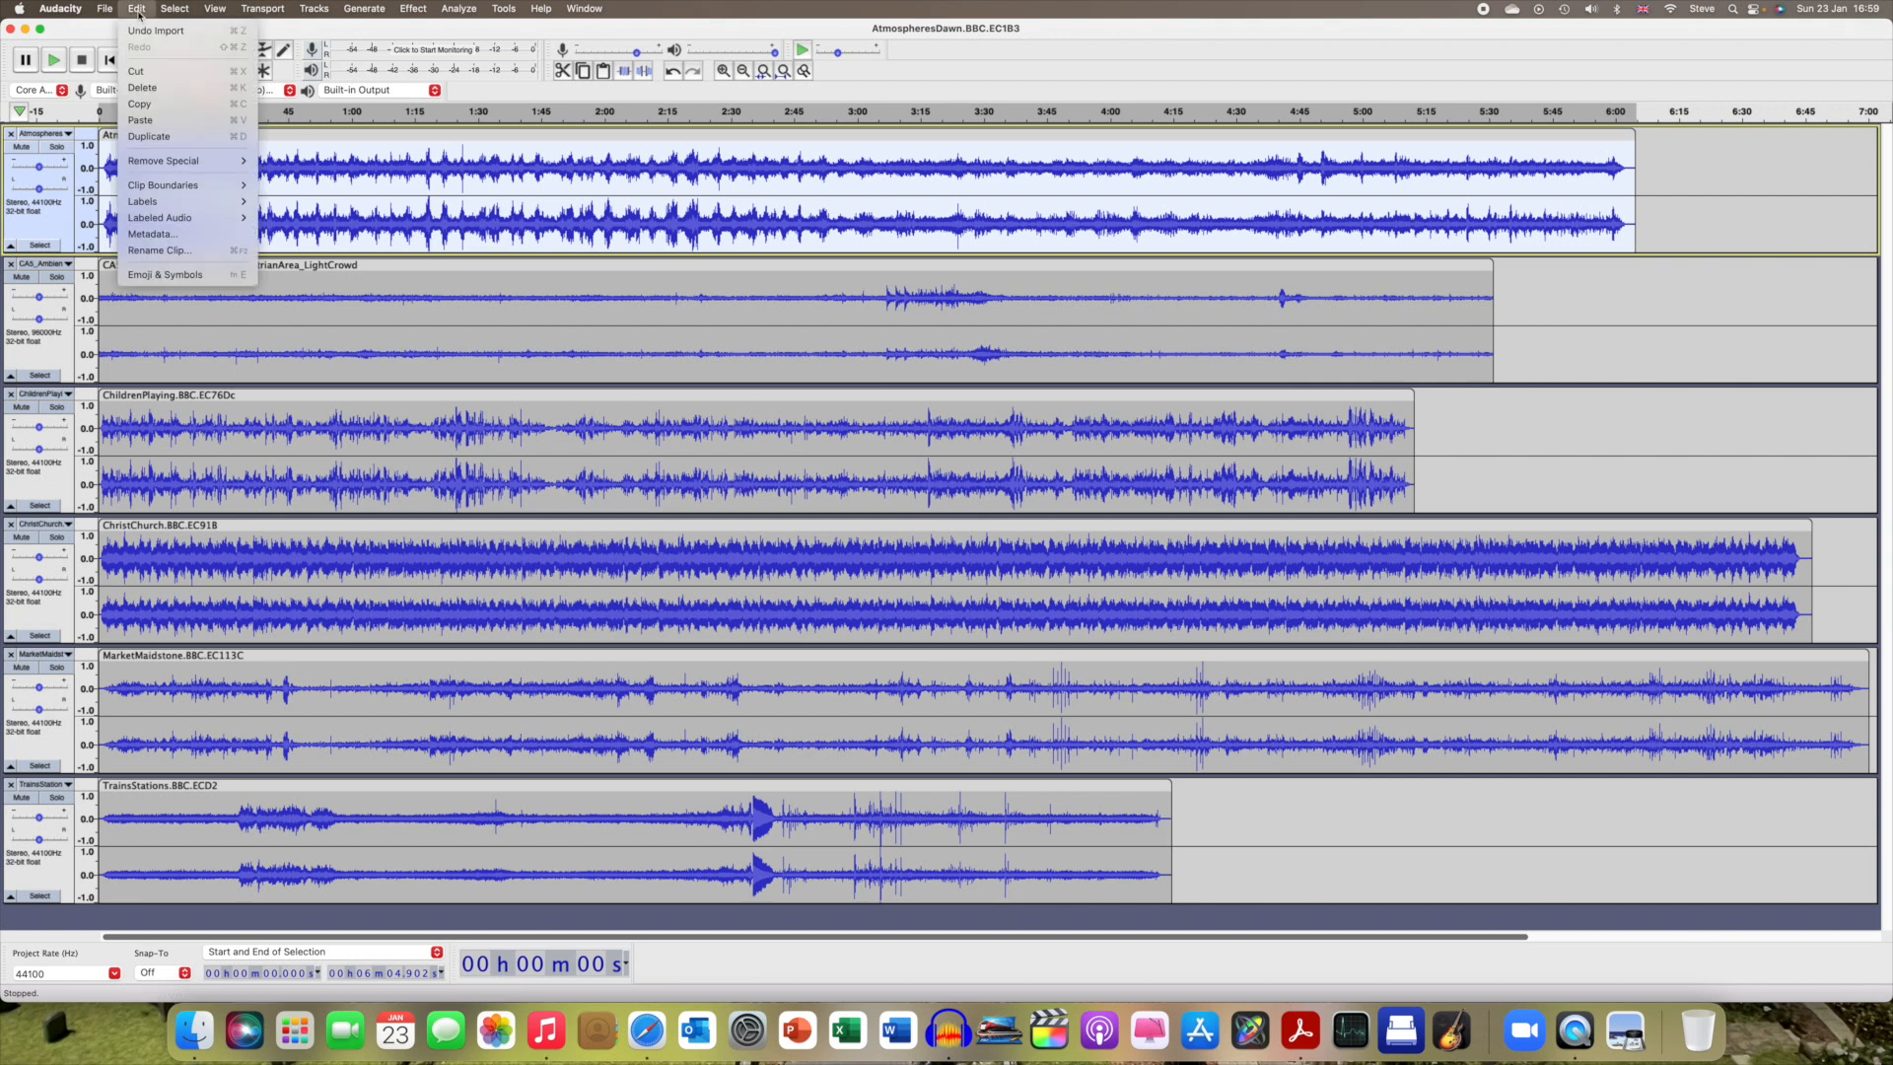
left_click(142, 105)
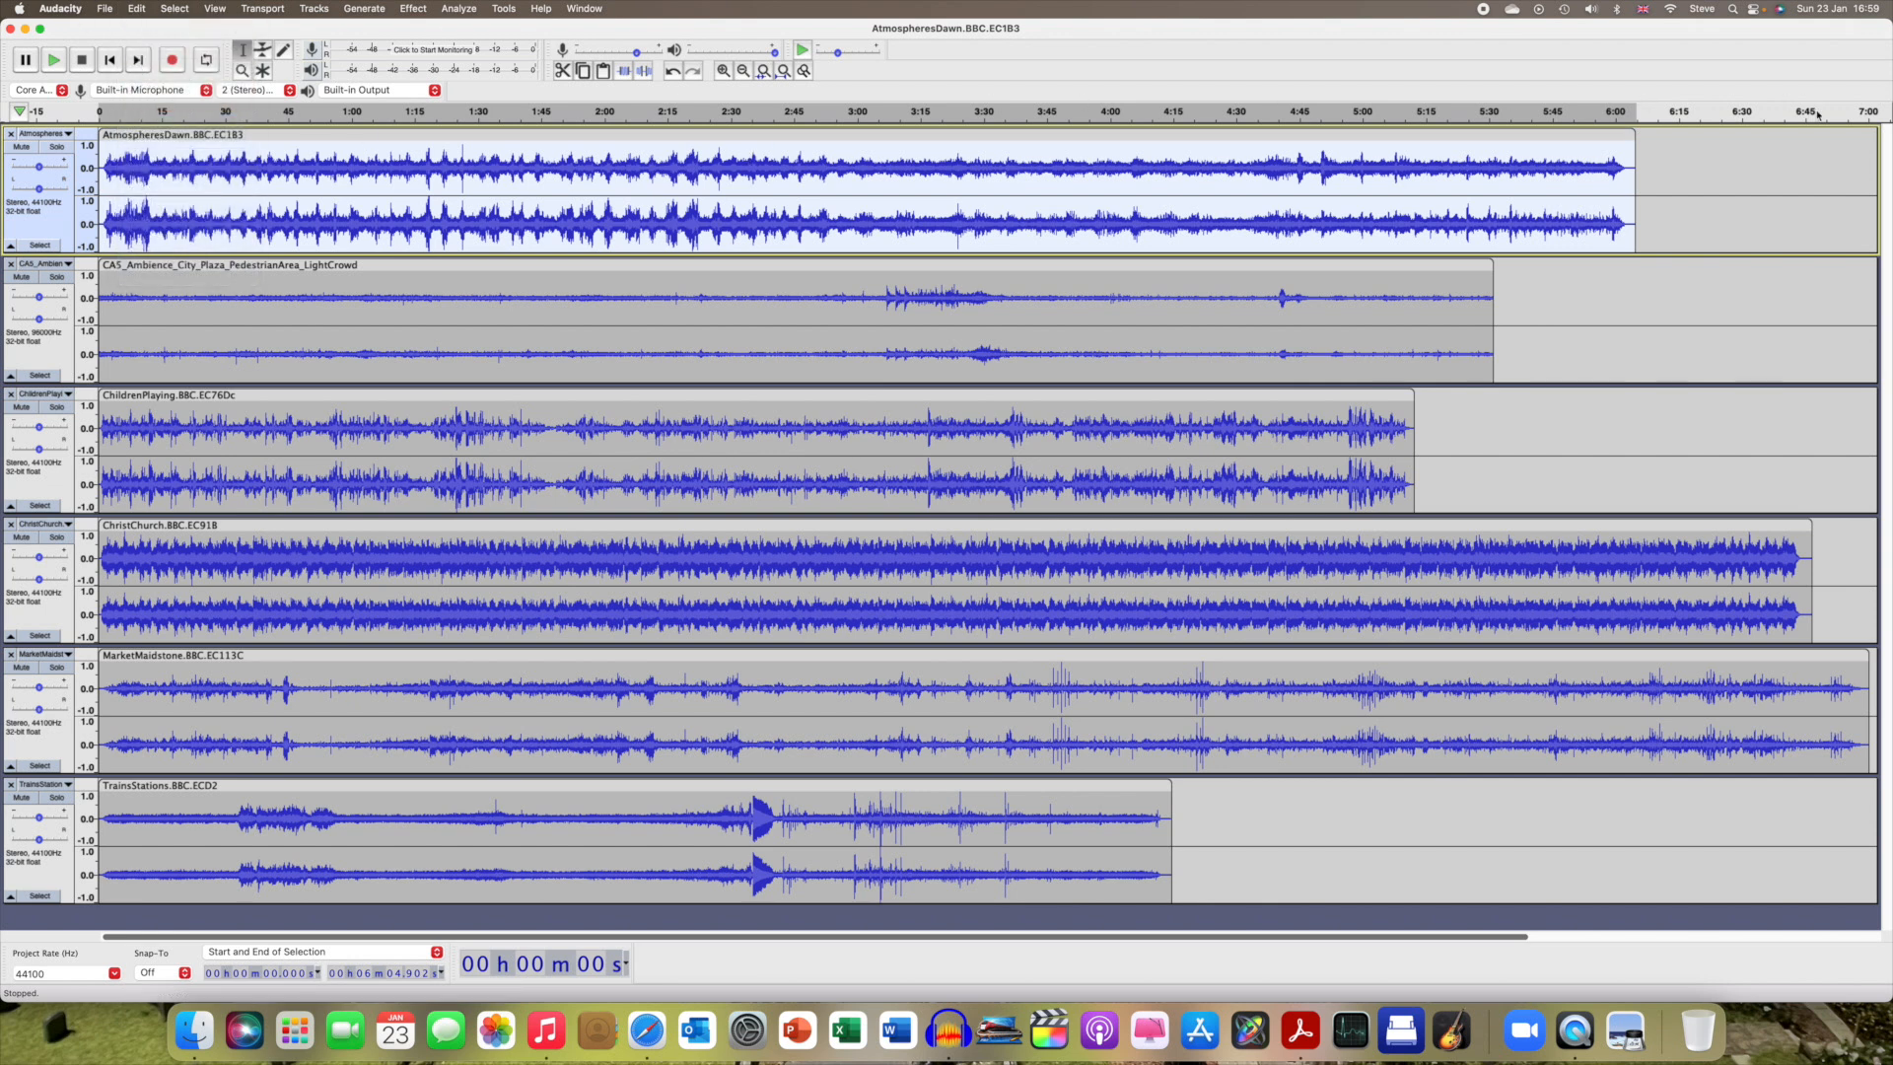
left_click(1646, 139)
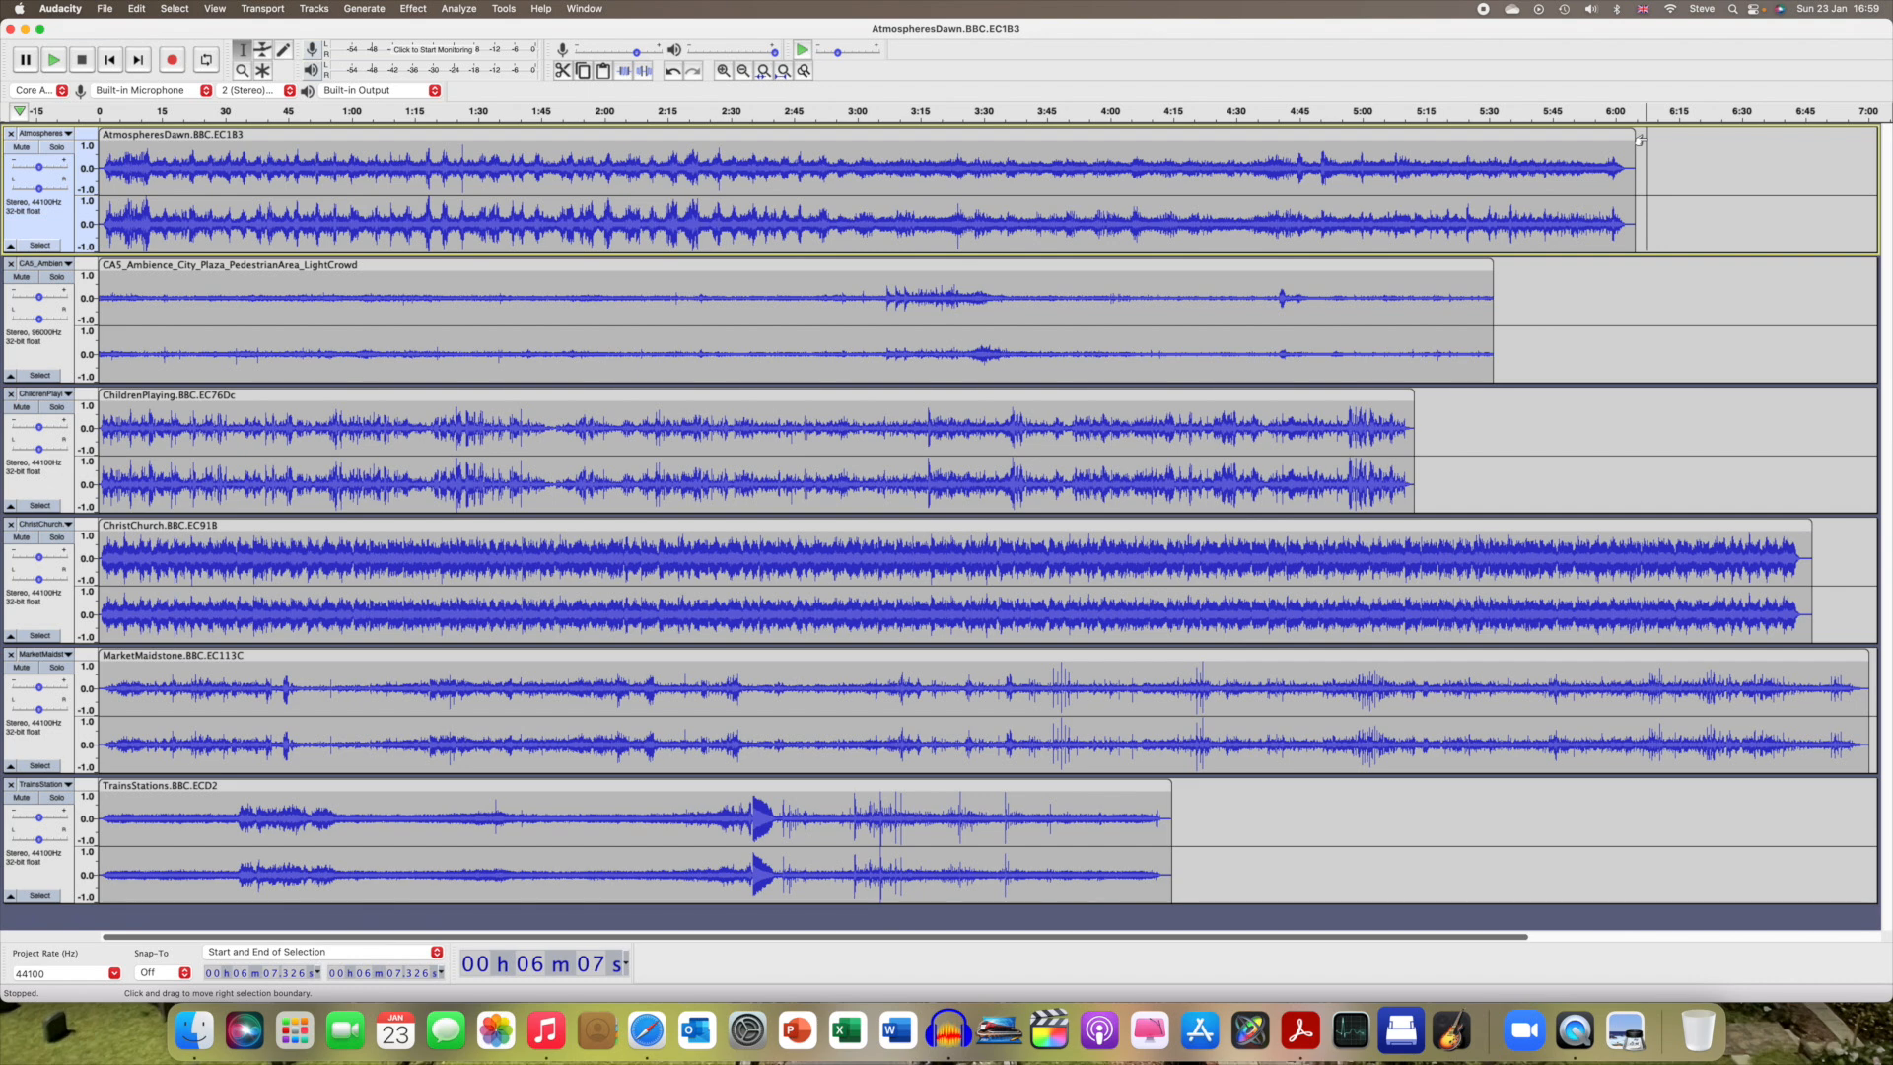
key("super+v")
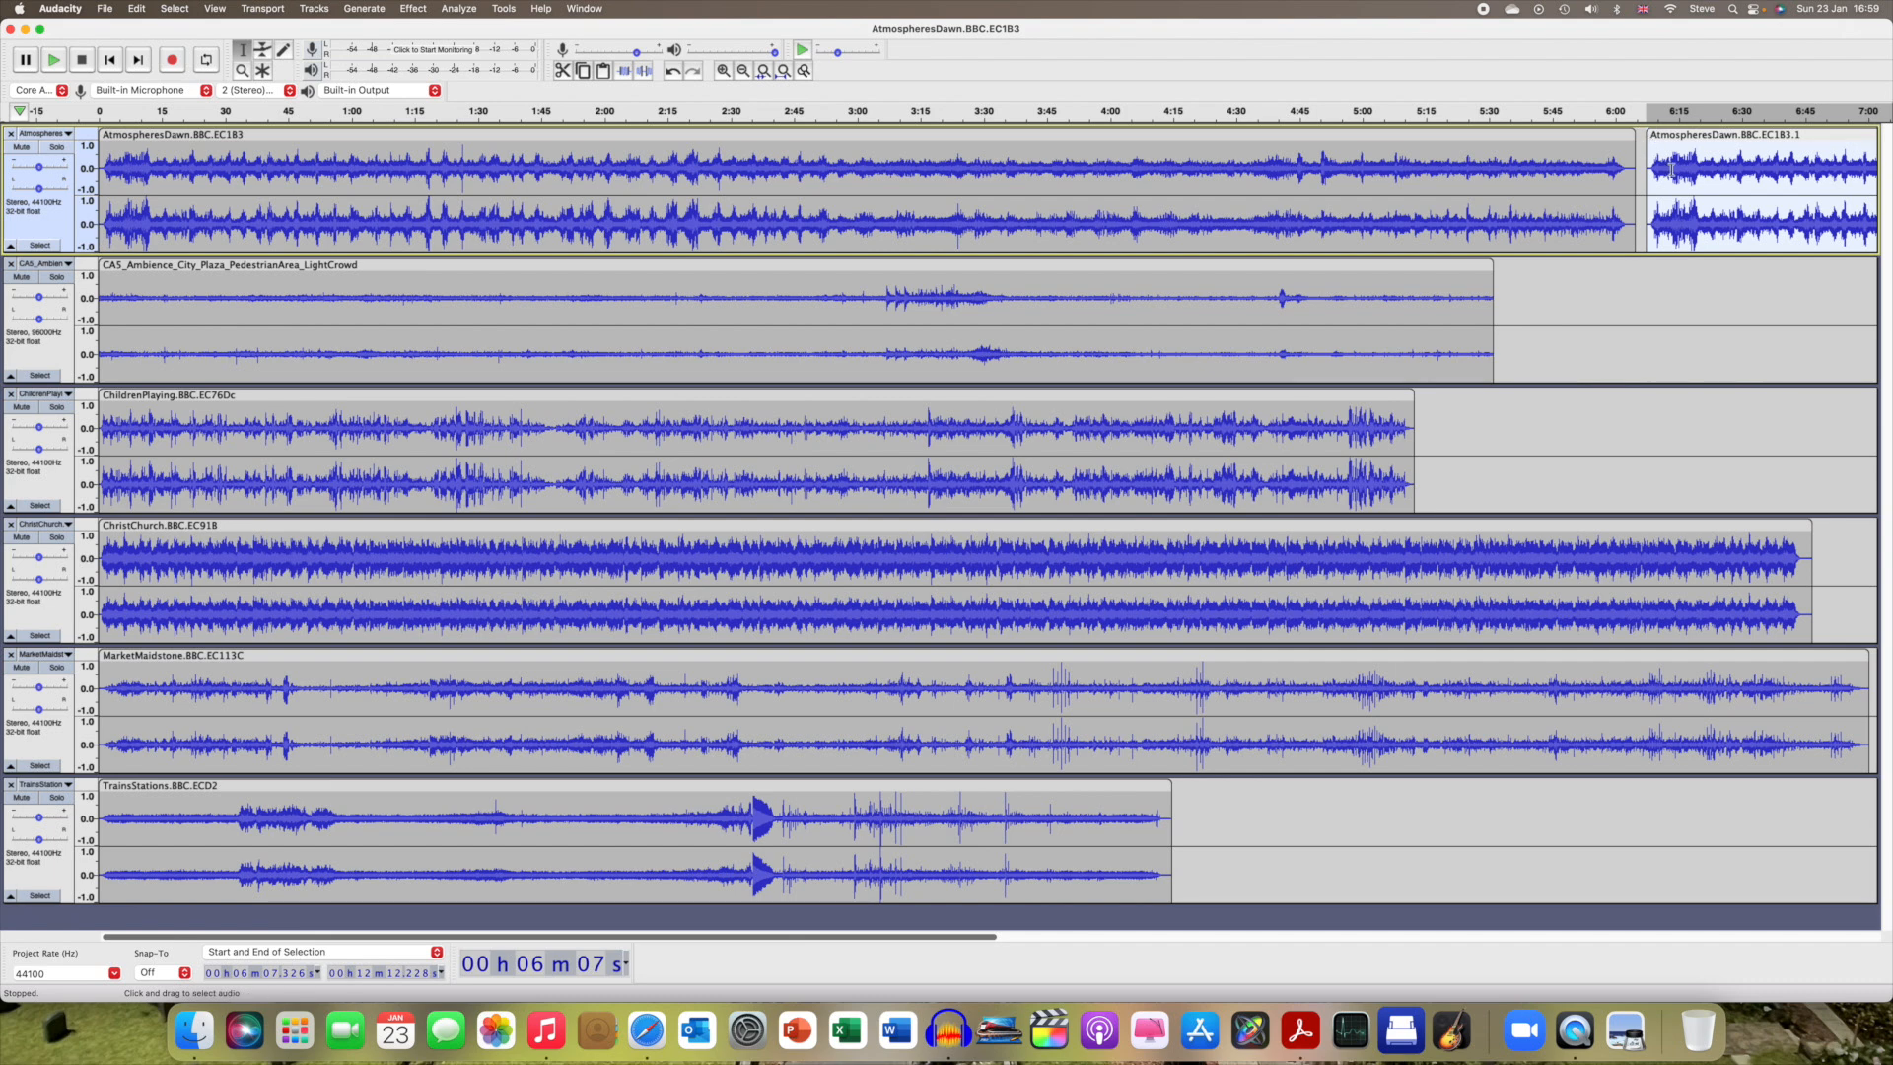
Trim the quiet edges where the two AtmospheresDawn clips meet and move the copy directly against the end of the original.
left_click_drag(1665, 137, 1648, 139)
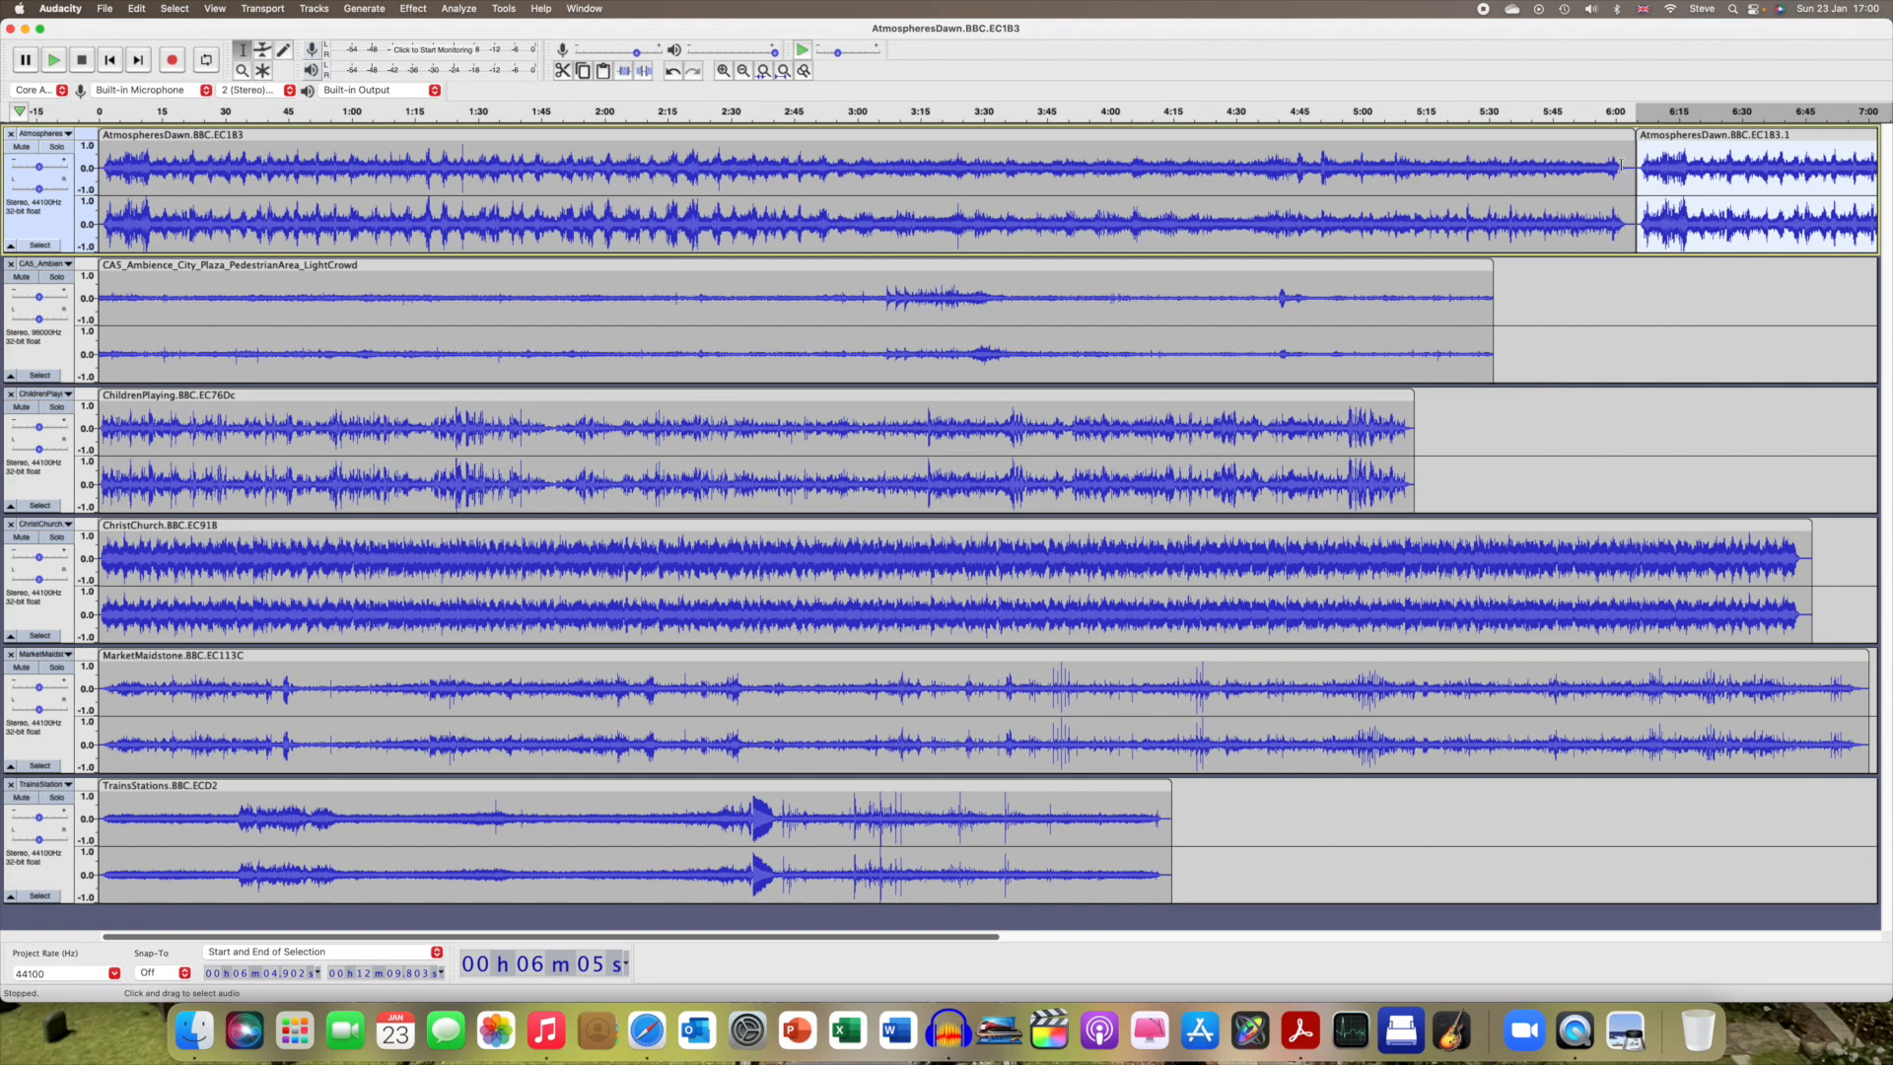
left_click_drag(1633, 155, 1629, 156)
mouse_move(1633, 135)
left_mouse_down()
mouse_move(1613, 137)
mouse_move(1645, 141)
left_mouse_up()
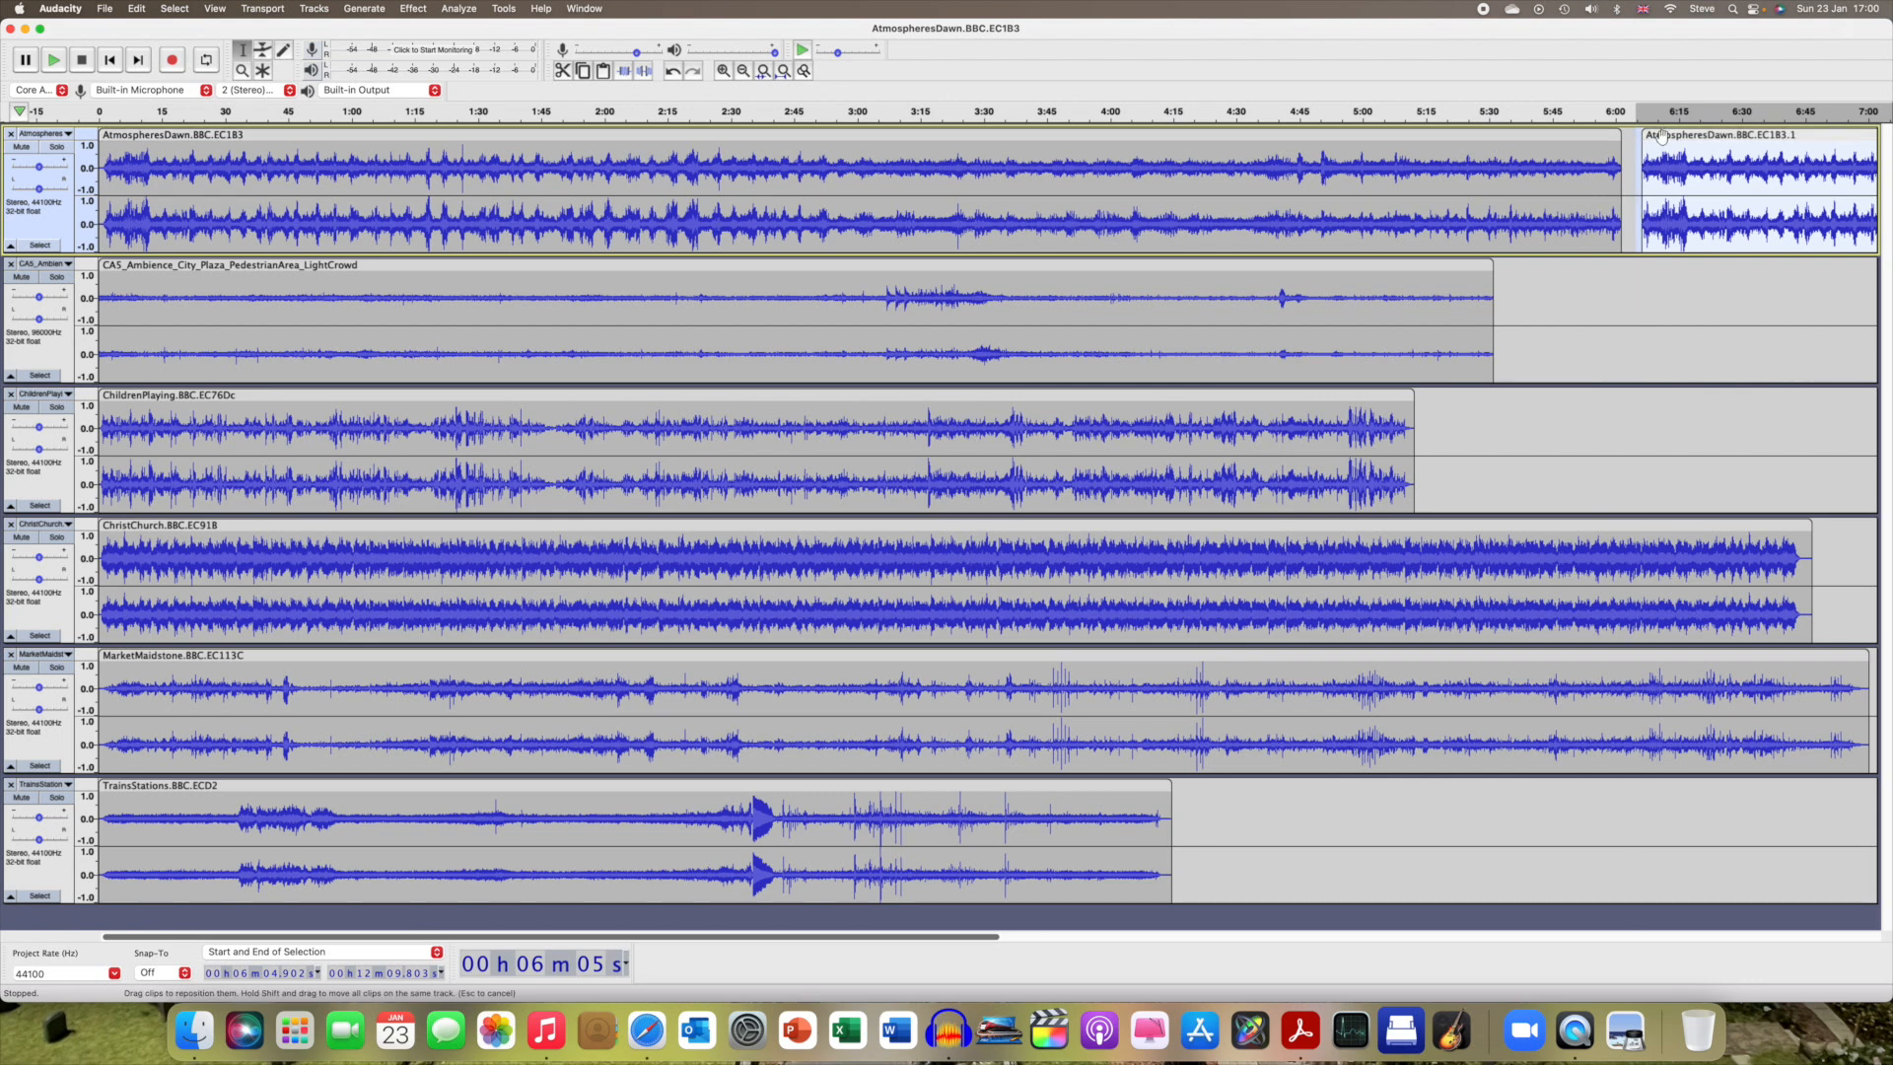
left_click_drag(1644, 136, 1625, 137)
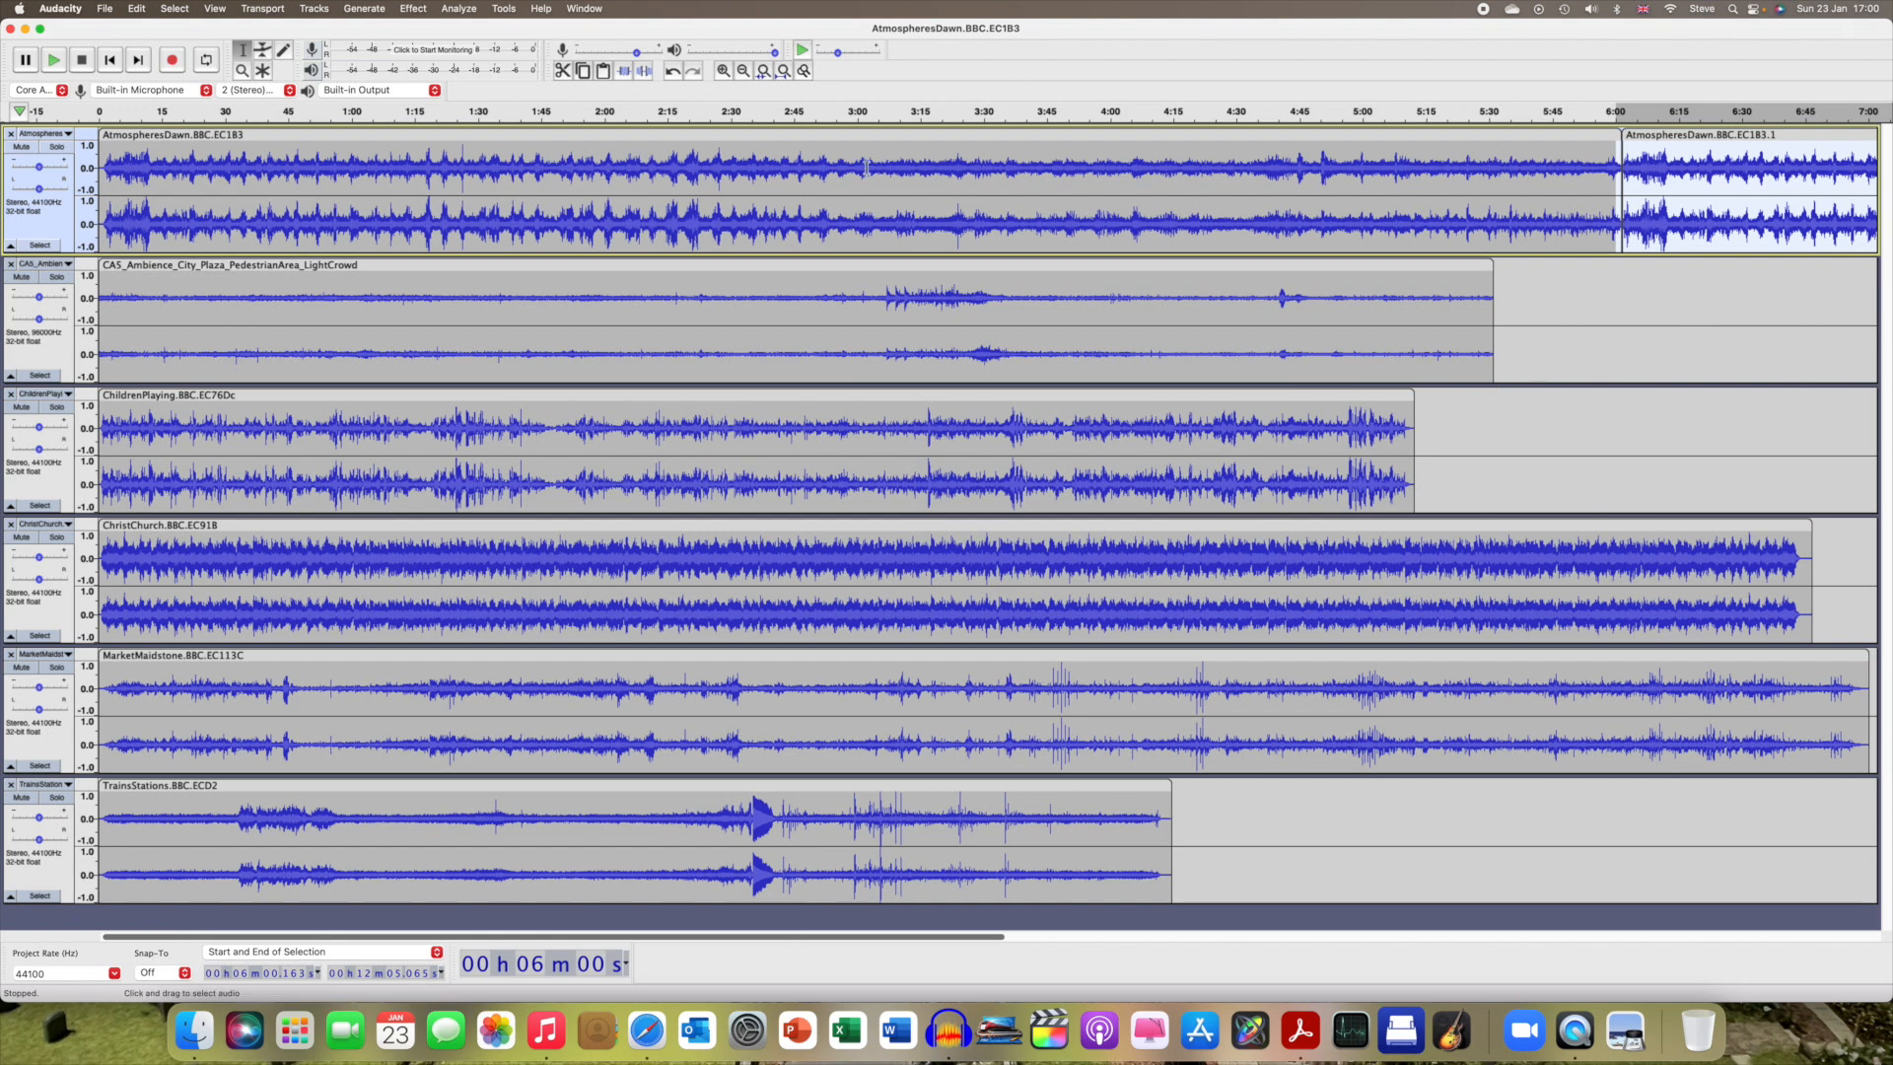
Trim the quiet tail off the end of the second AtmospheresDawn clip, near 12:00.
left_click(743, 71)
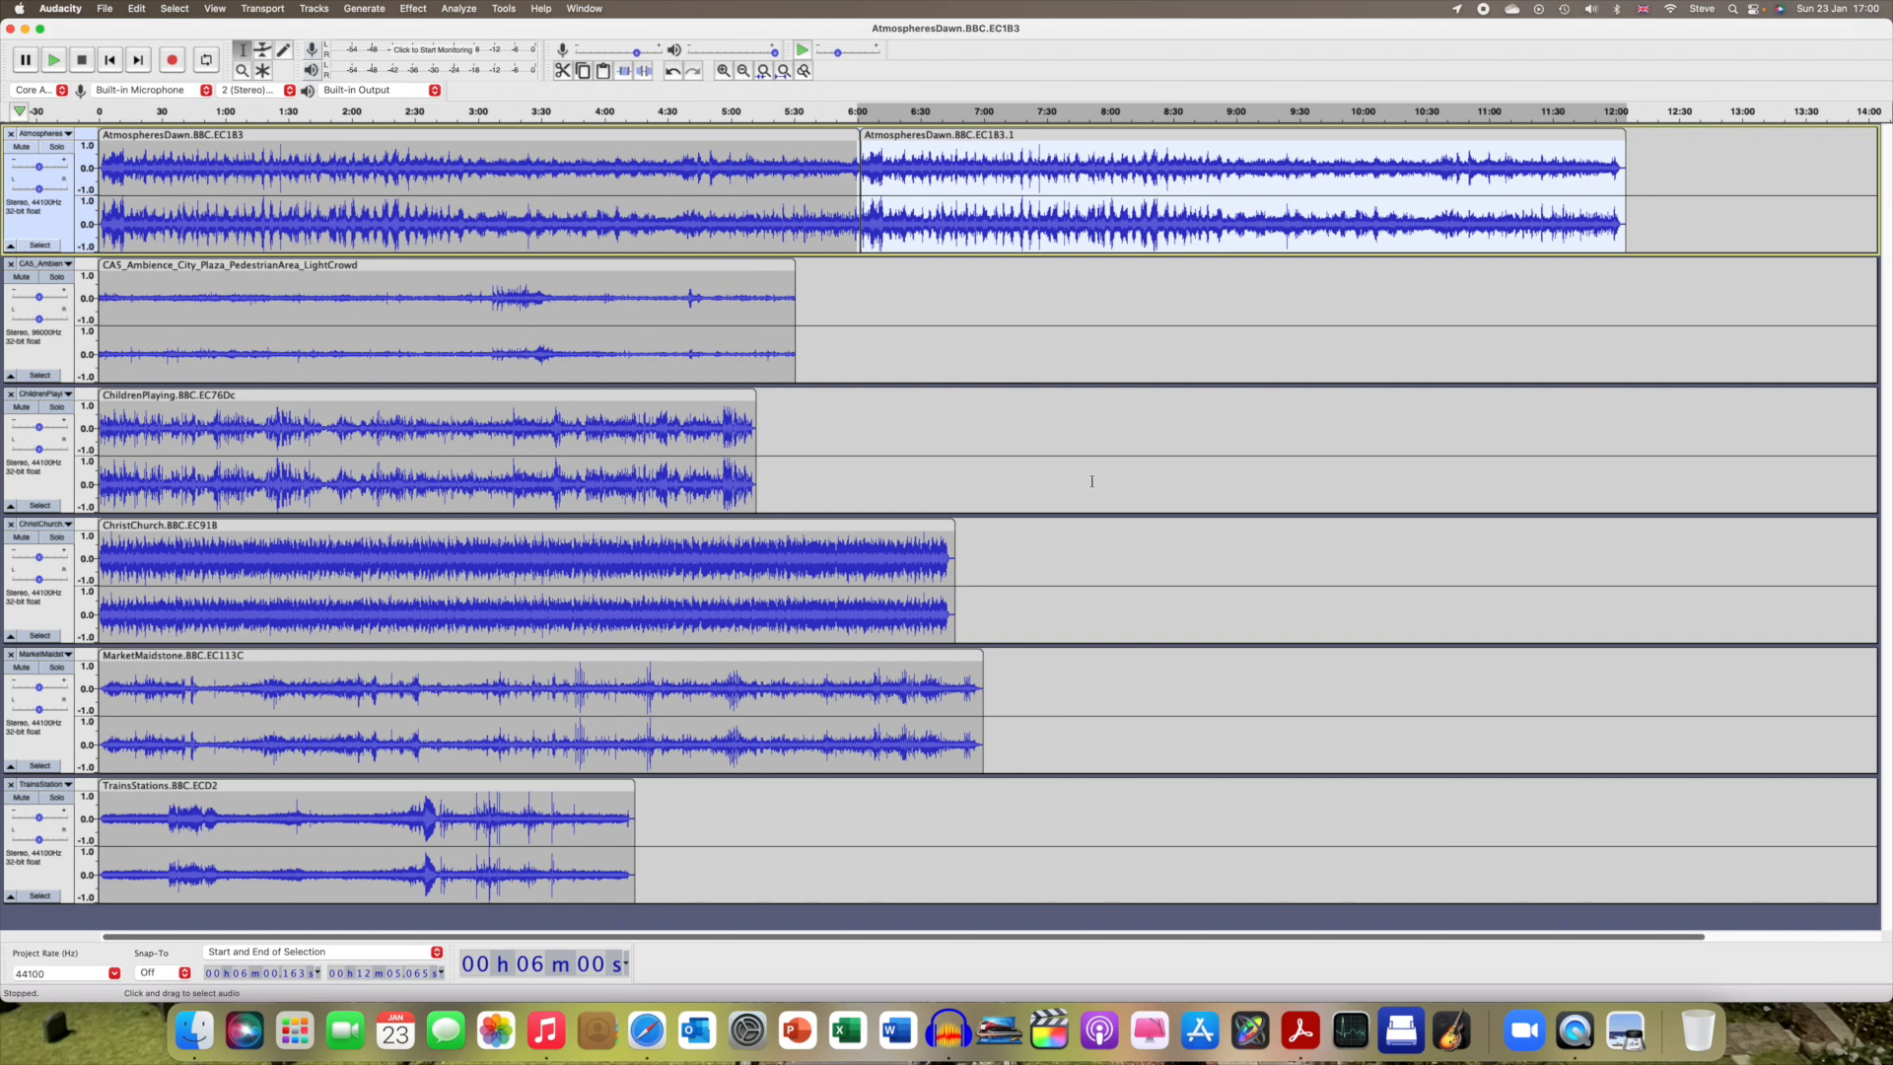
left_click(1608, 143)
left_click_drag(1626, 148, 1621, 148)
Copy the TrainsStations clip and paste it twice into its own track, at about 4:28 and 9:18.
left_click(410, 788)
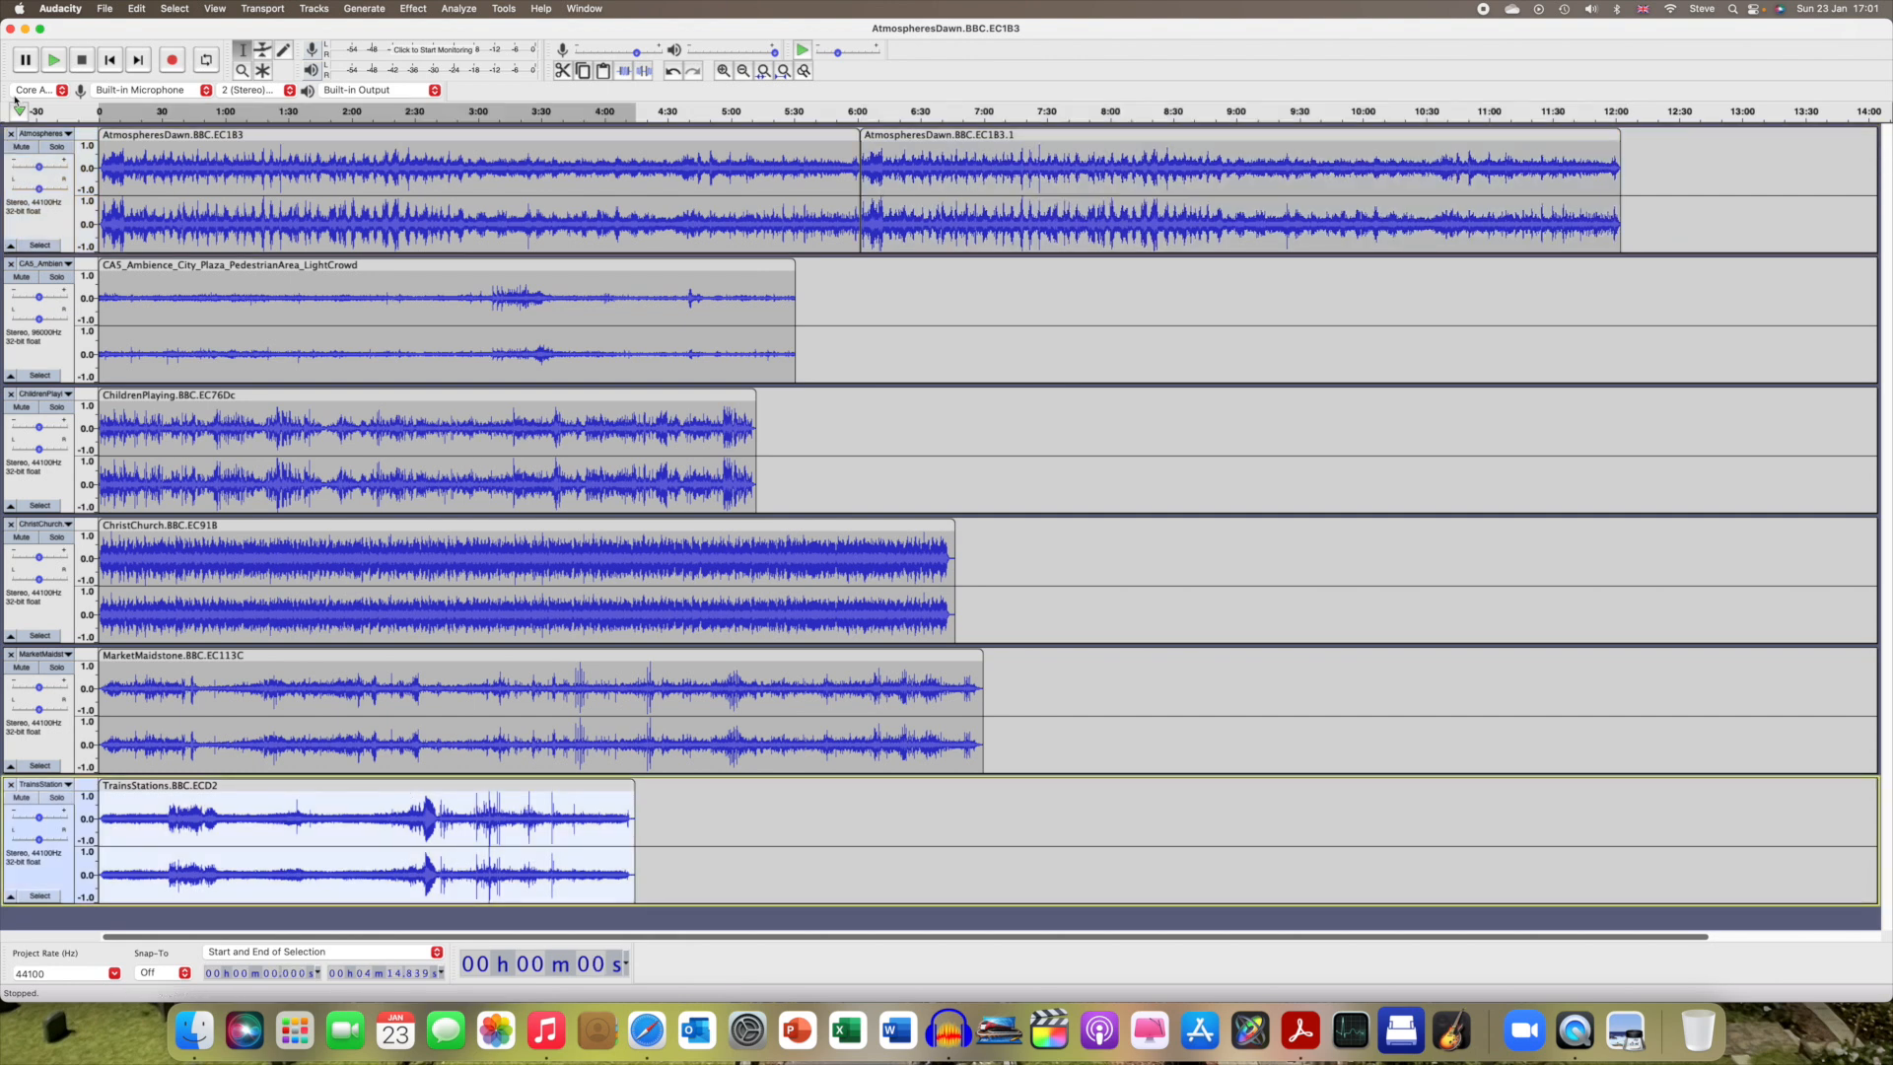
left_click(137, 9)
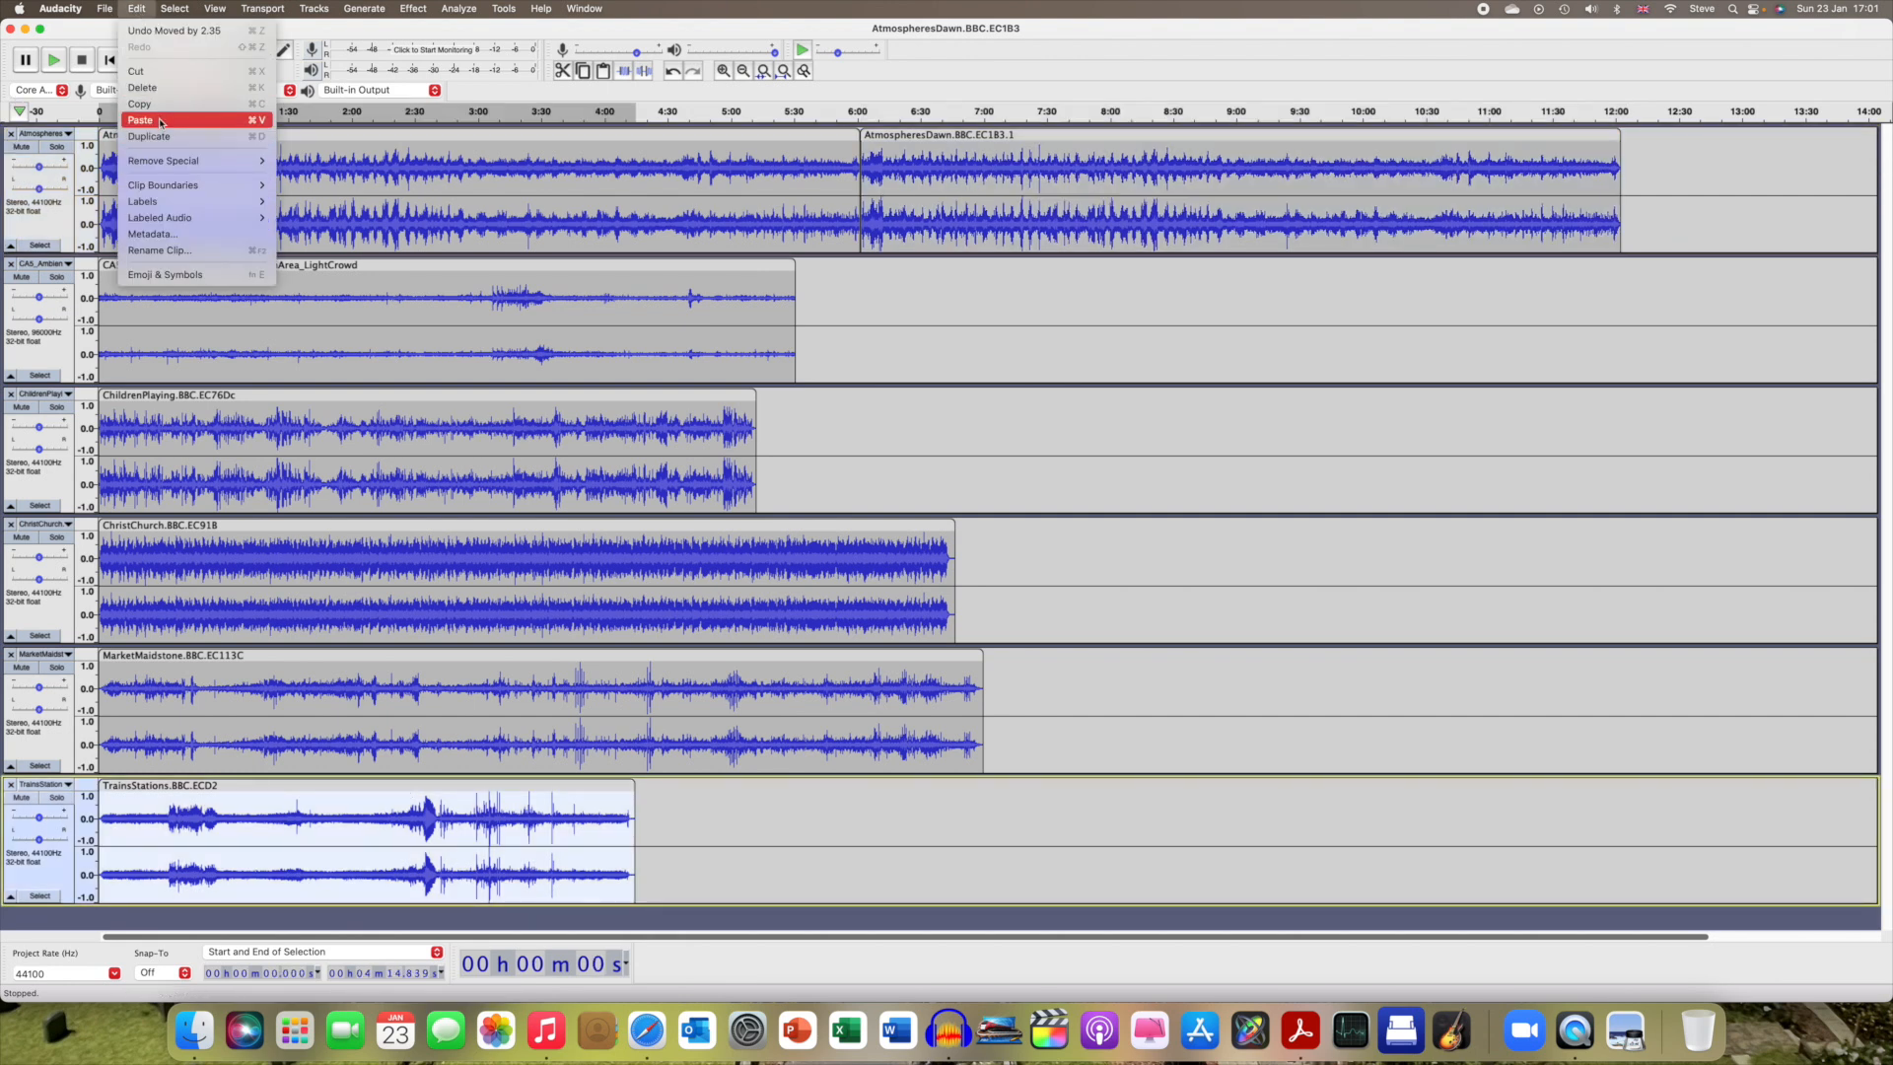
left_click(164, 104)
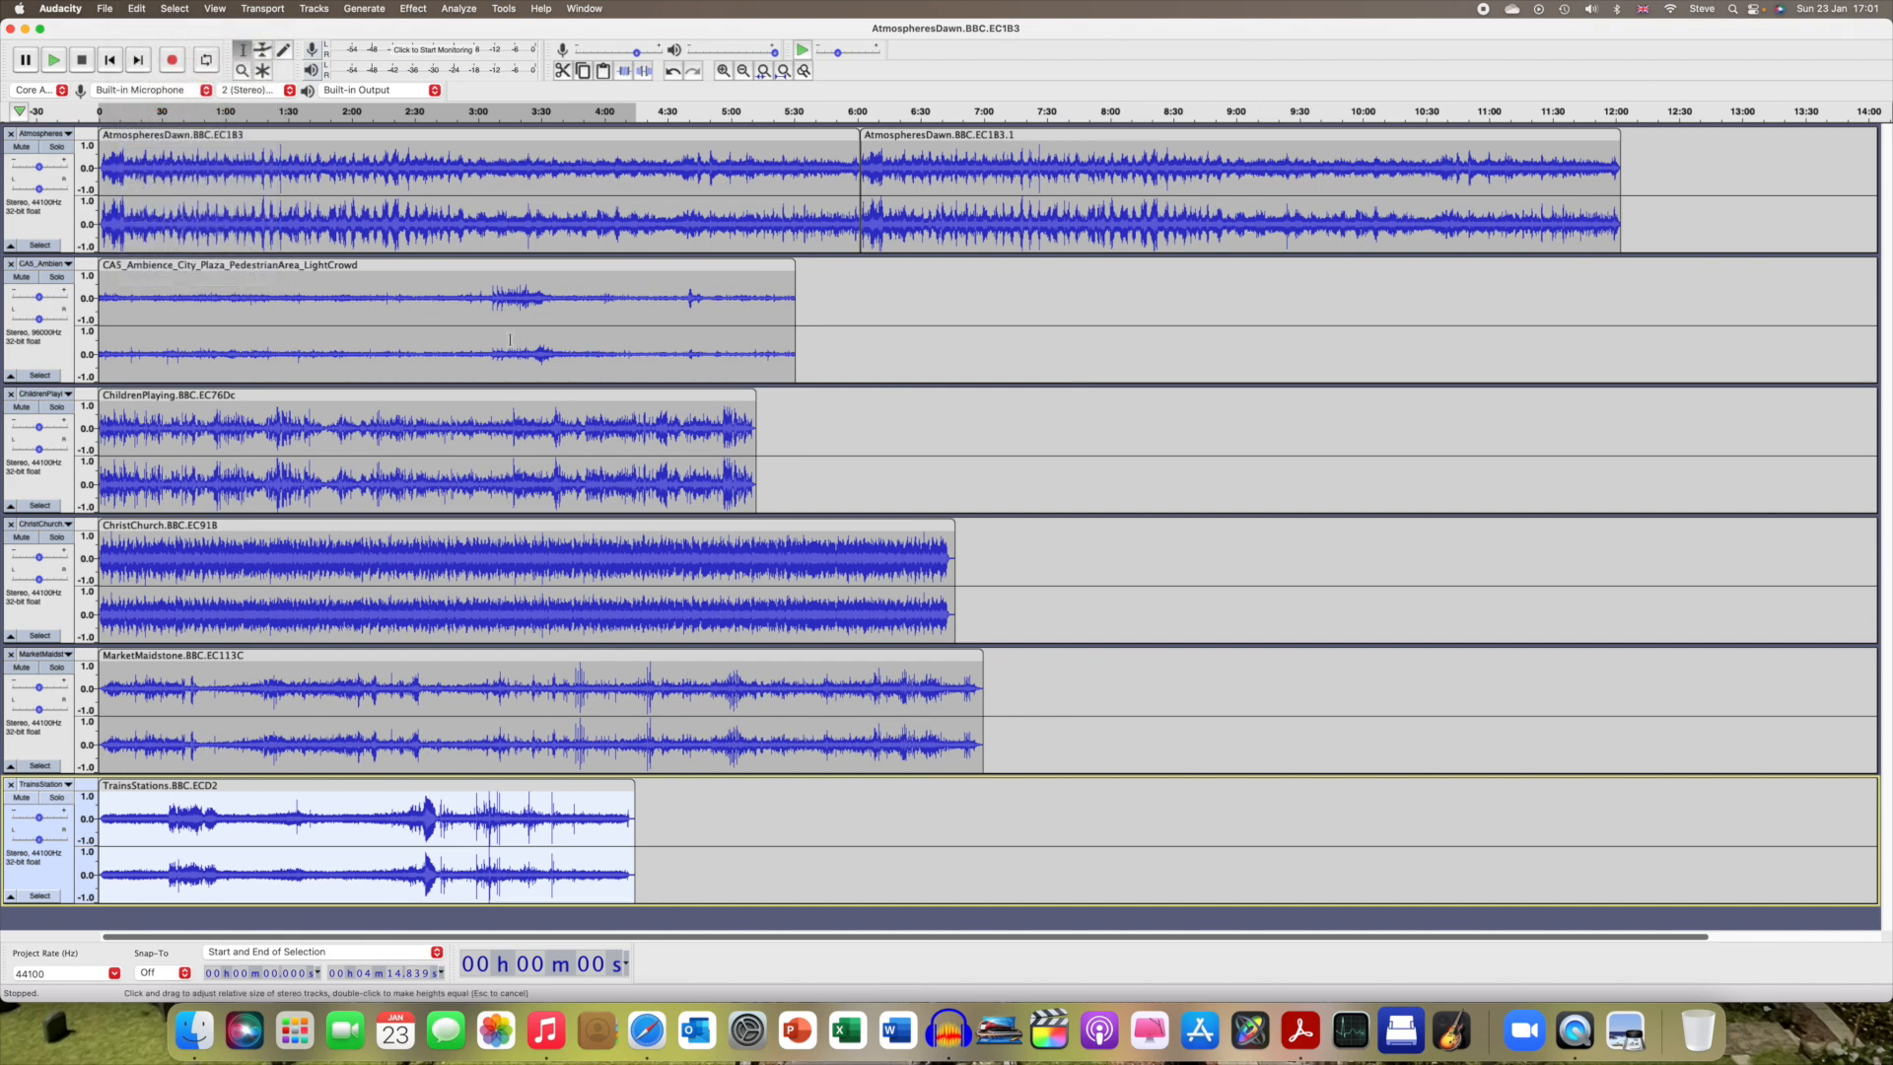
left_click(663, 795)
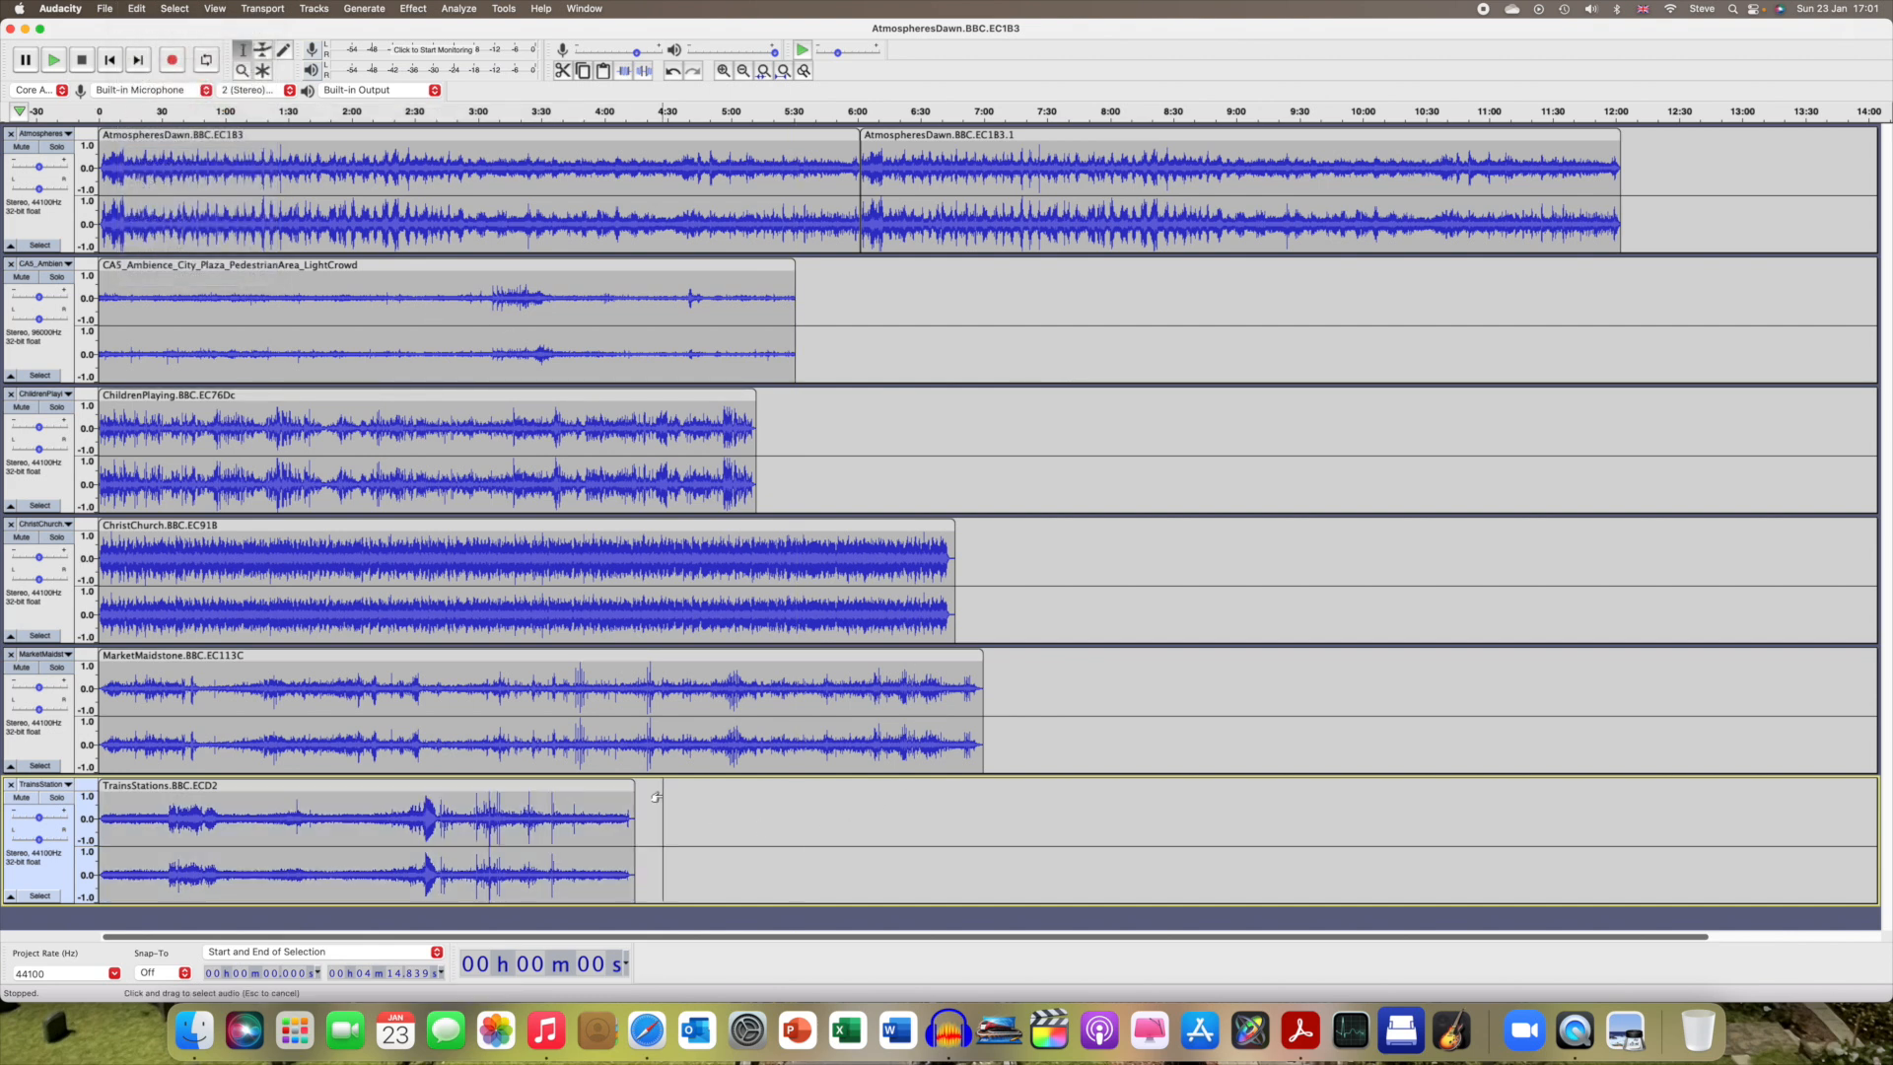
key("super+v")
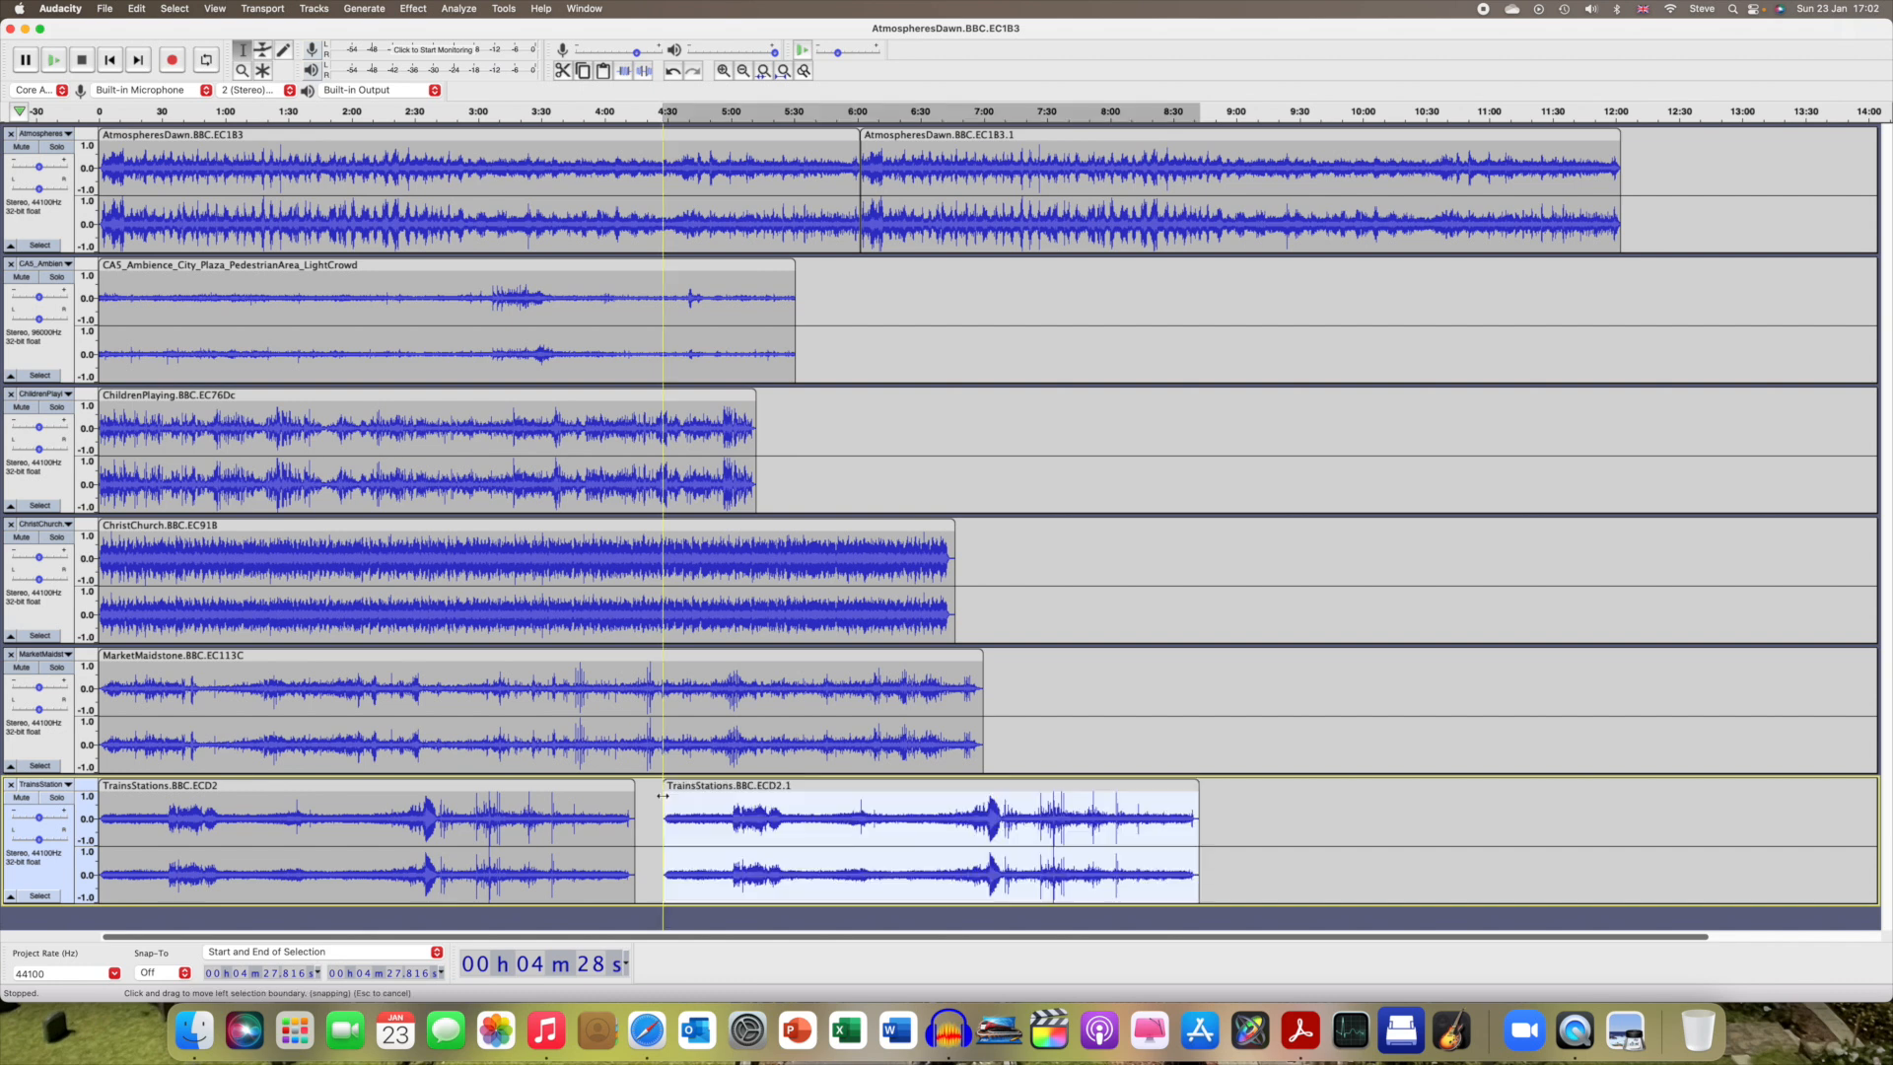
left_click(1276, 795)
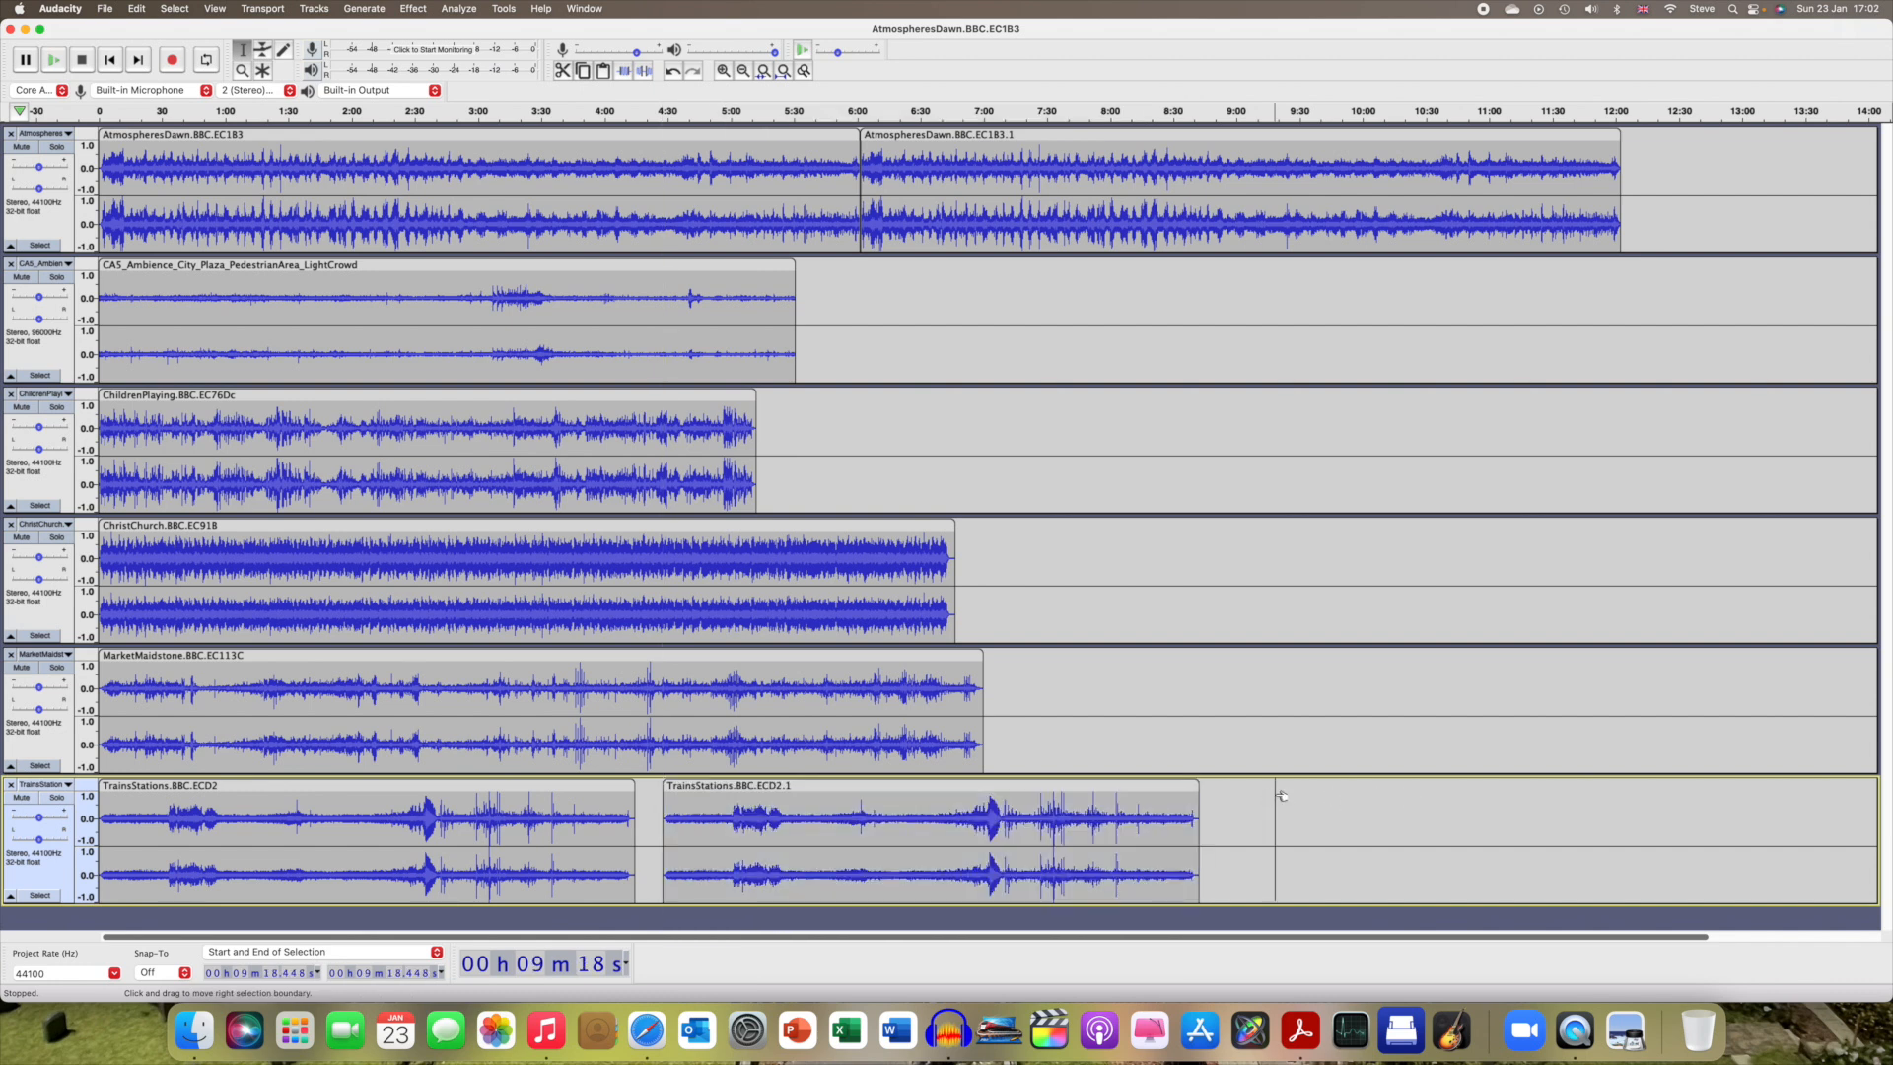
key("super+v")
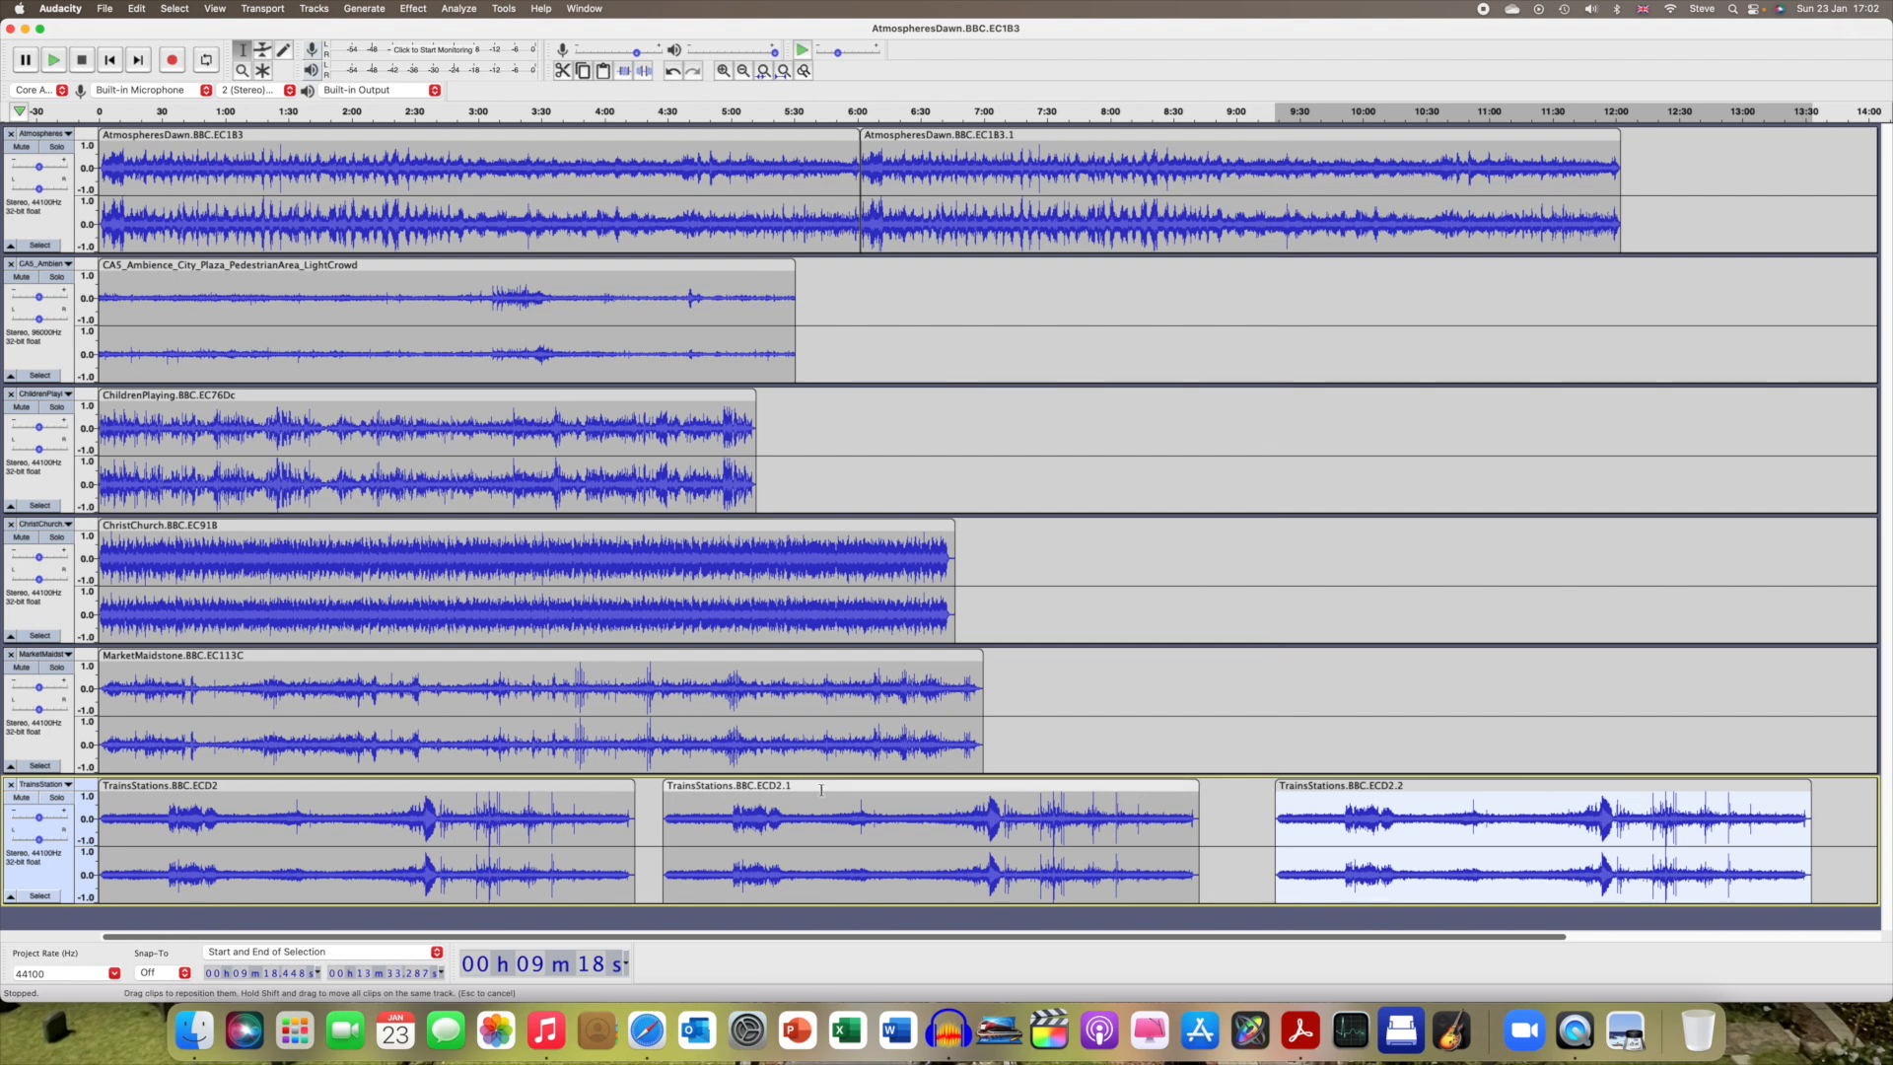
Move both TrainsStations copies earlier so the three clips sit end to end without gaps, and clear the selection.
left_click_drag(792, 786, 765, 789)
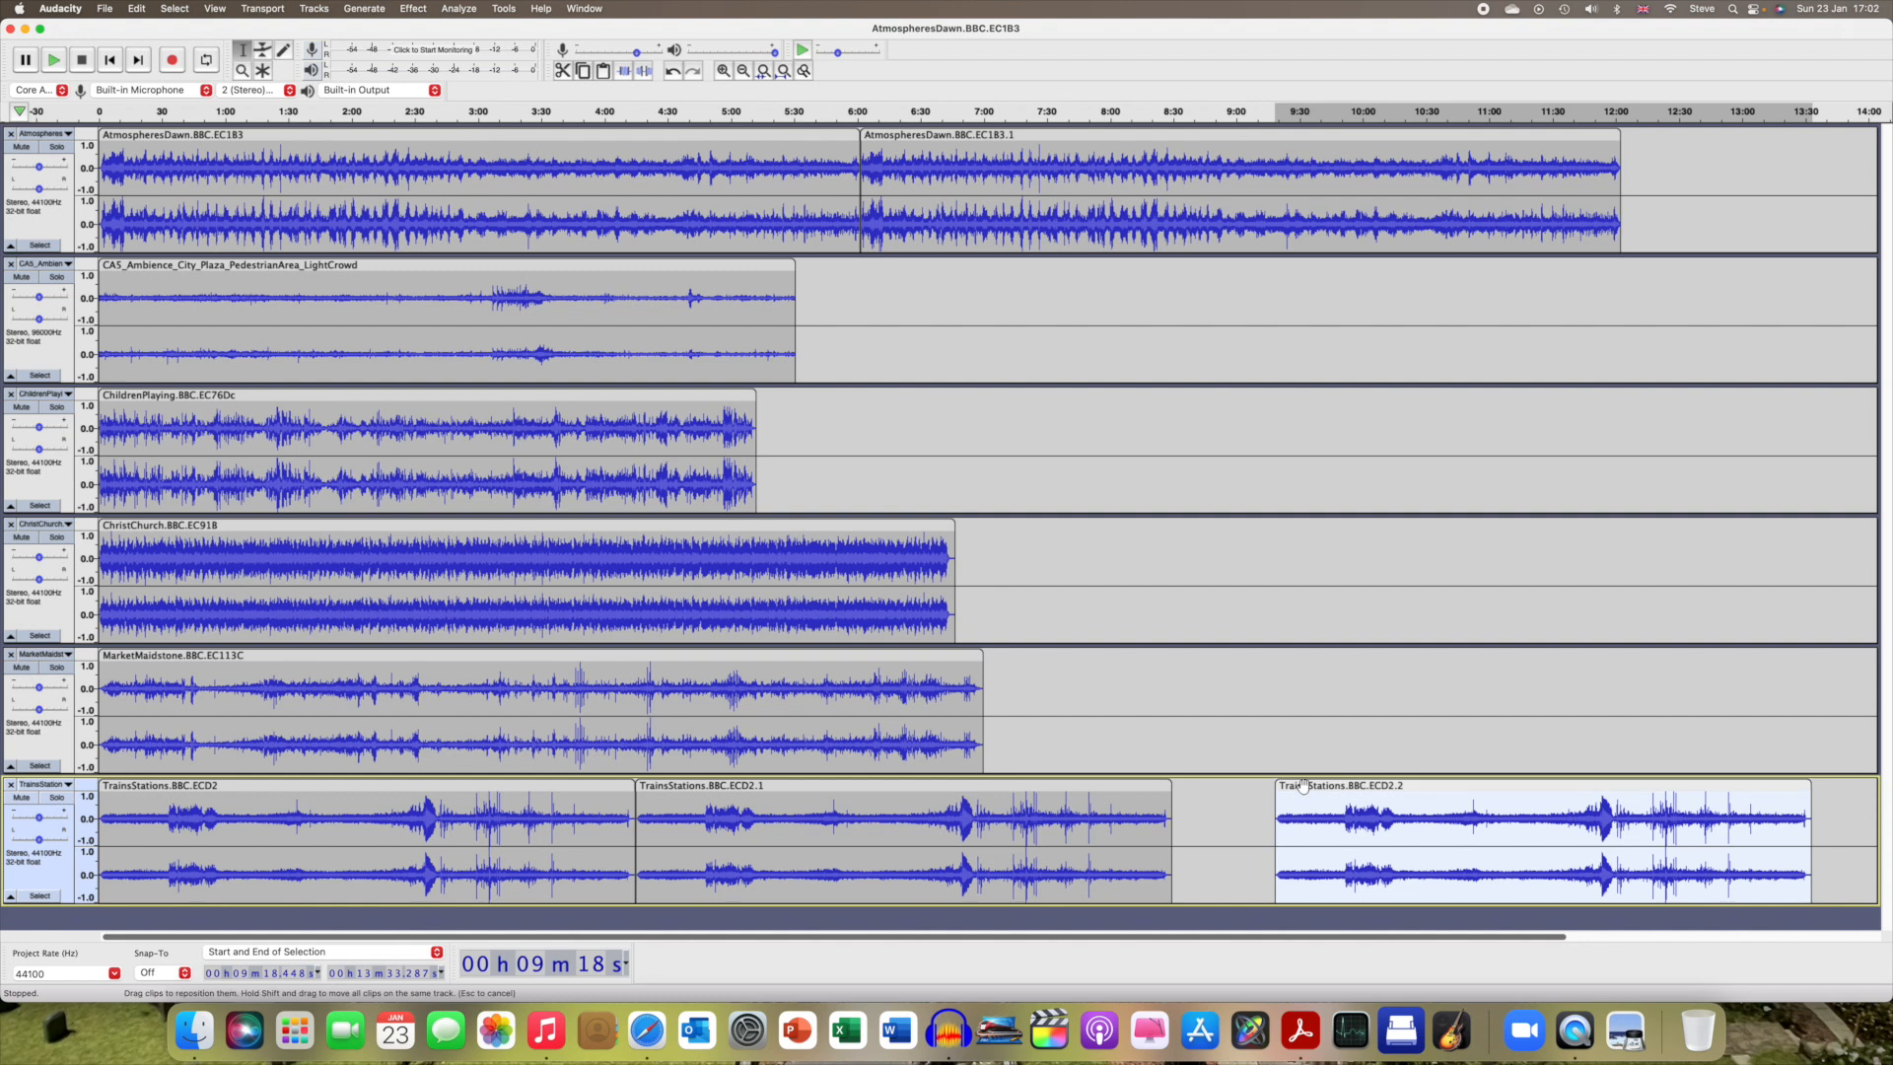
left_click_drag(1304, 786, 1188, 788)
left_click(1743, 799)
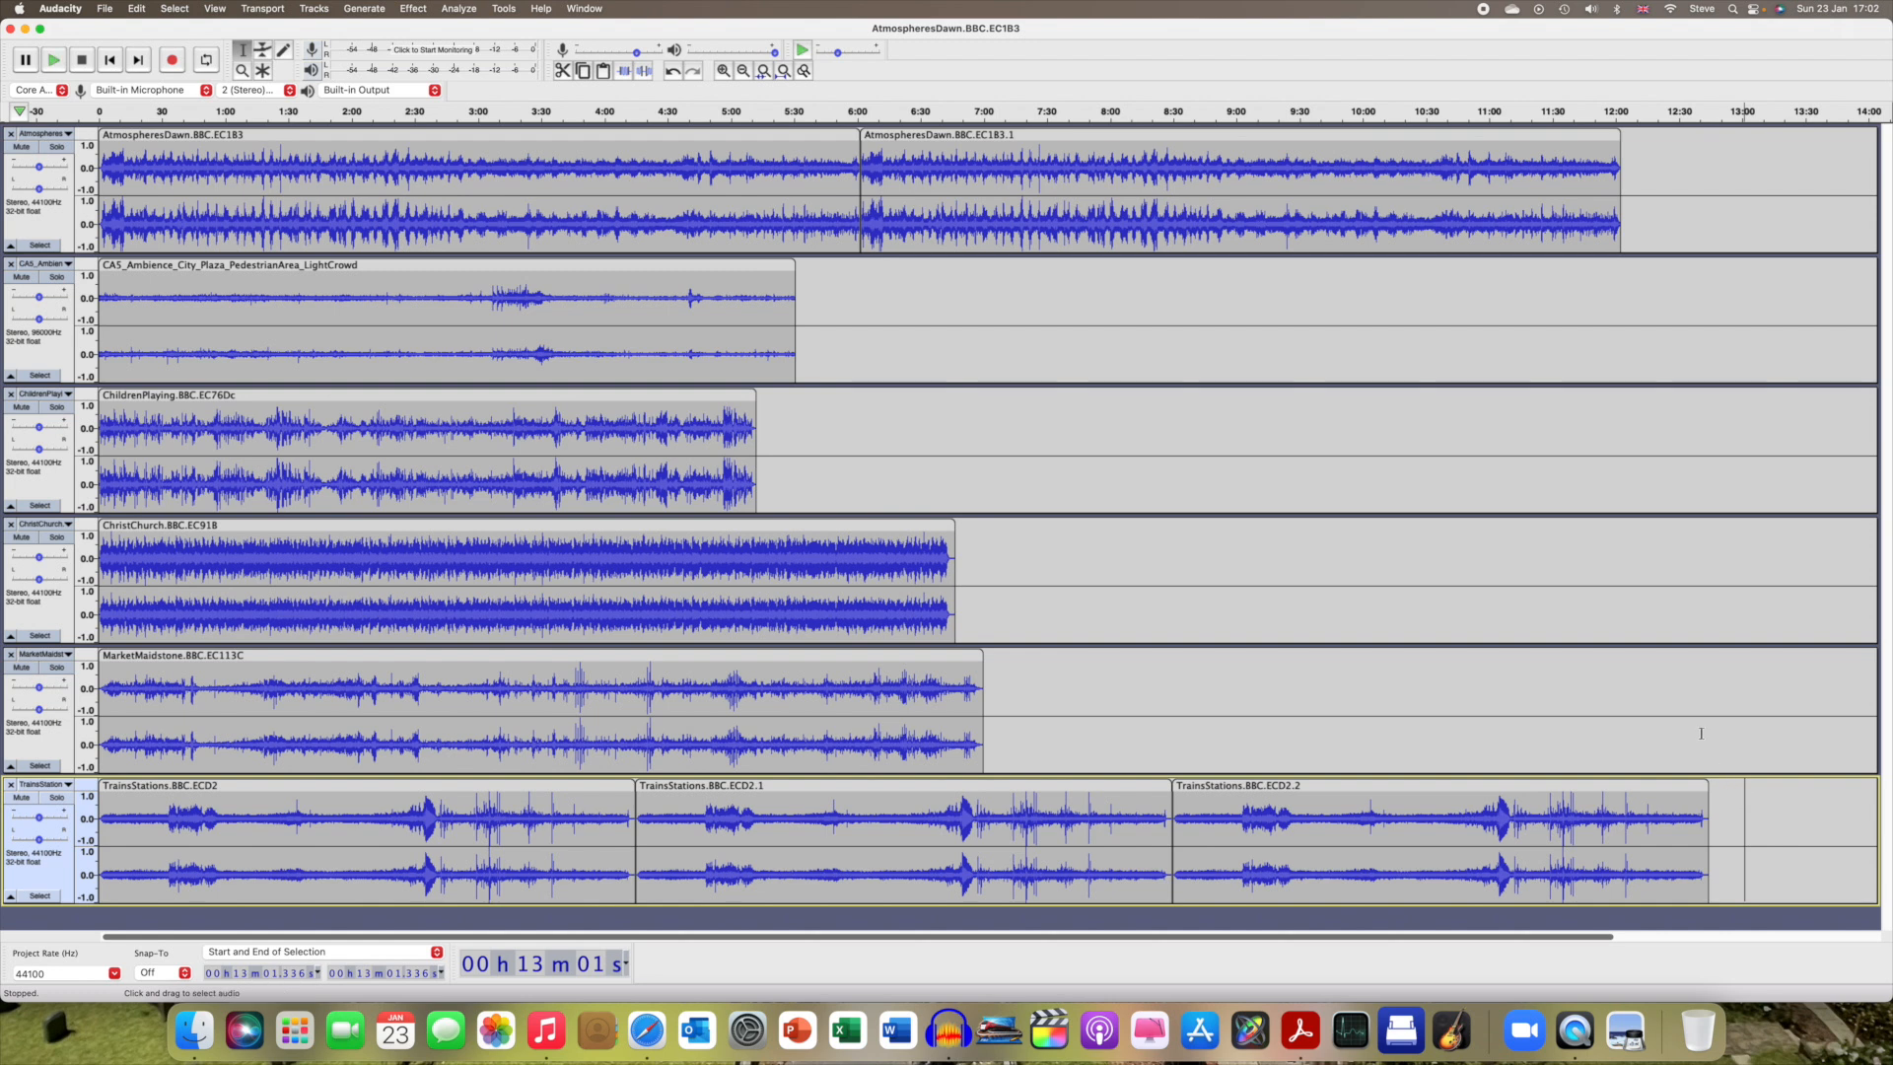
Trim the quiet tails off the first and second TrainsStations clips and move the following clips earlier to close the gaps.
left_click(628, 800)
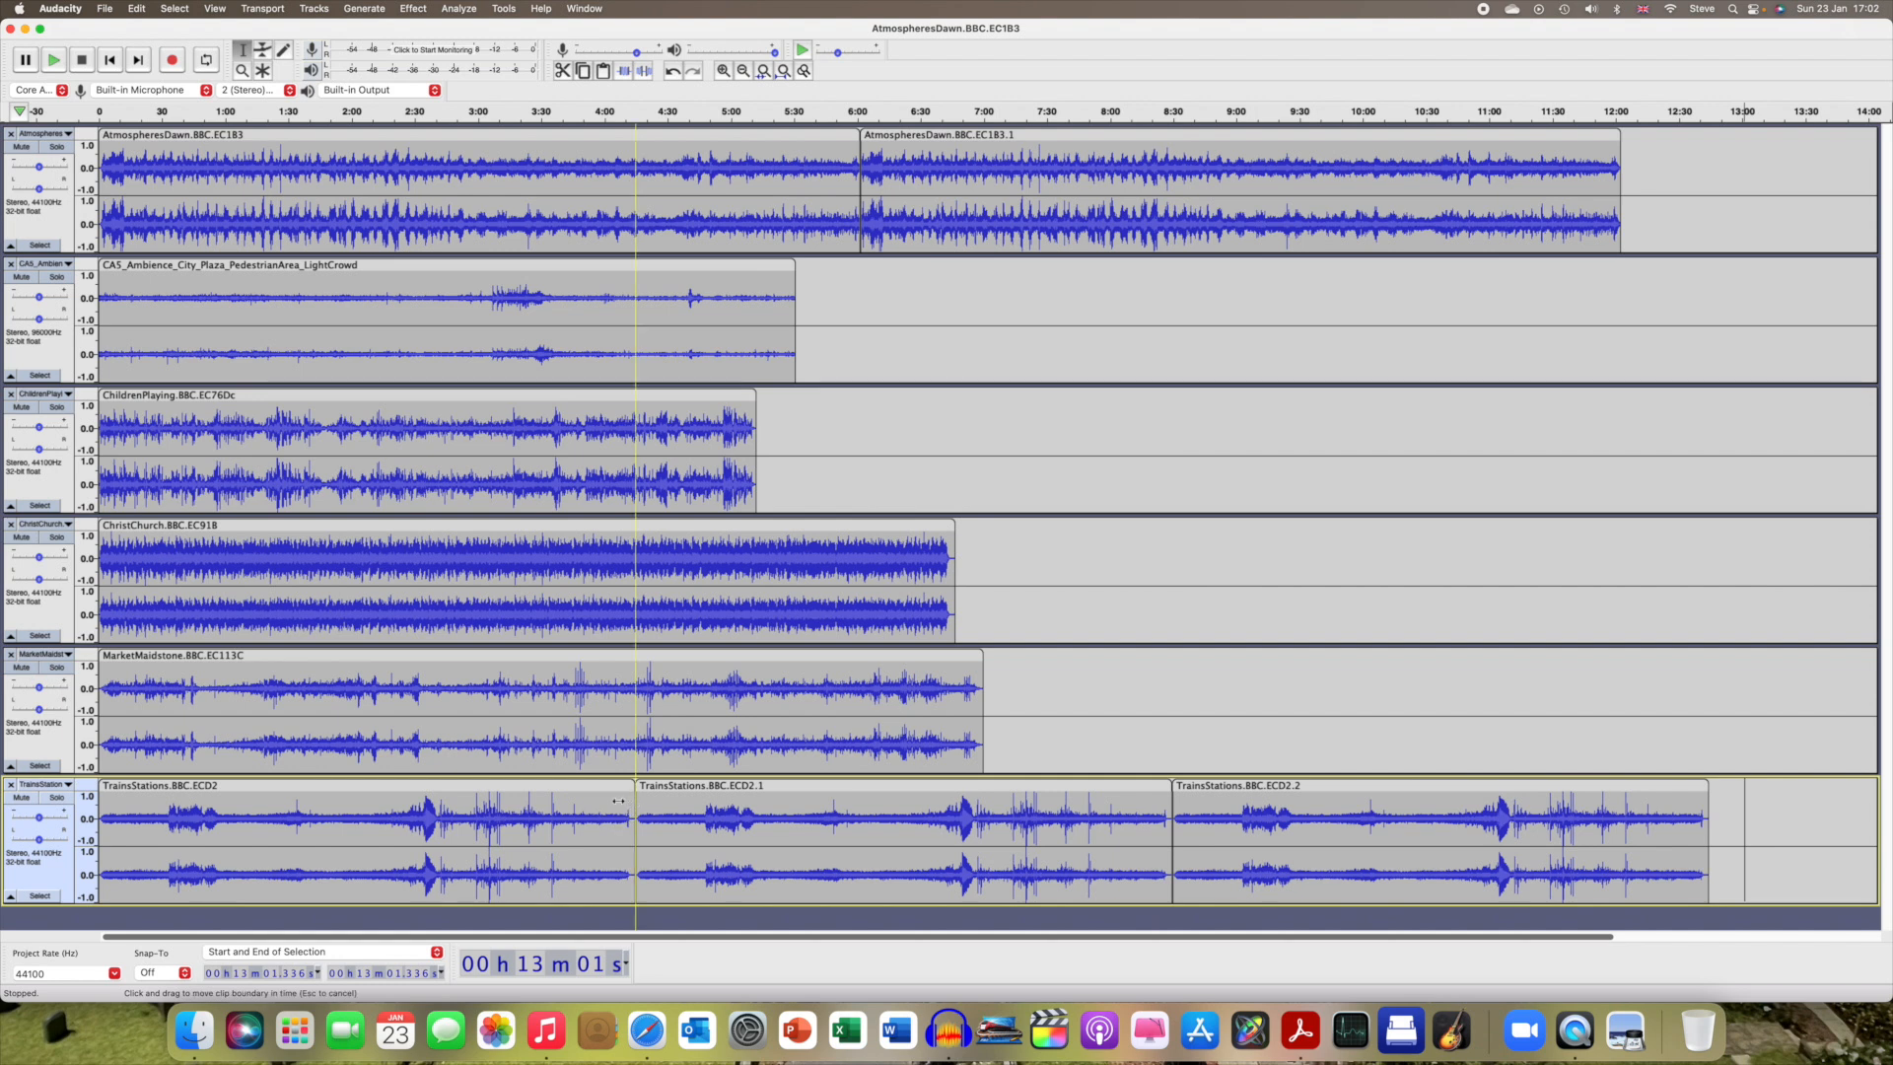
left_click(615, 805)
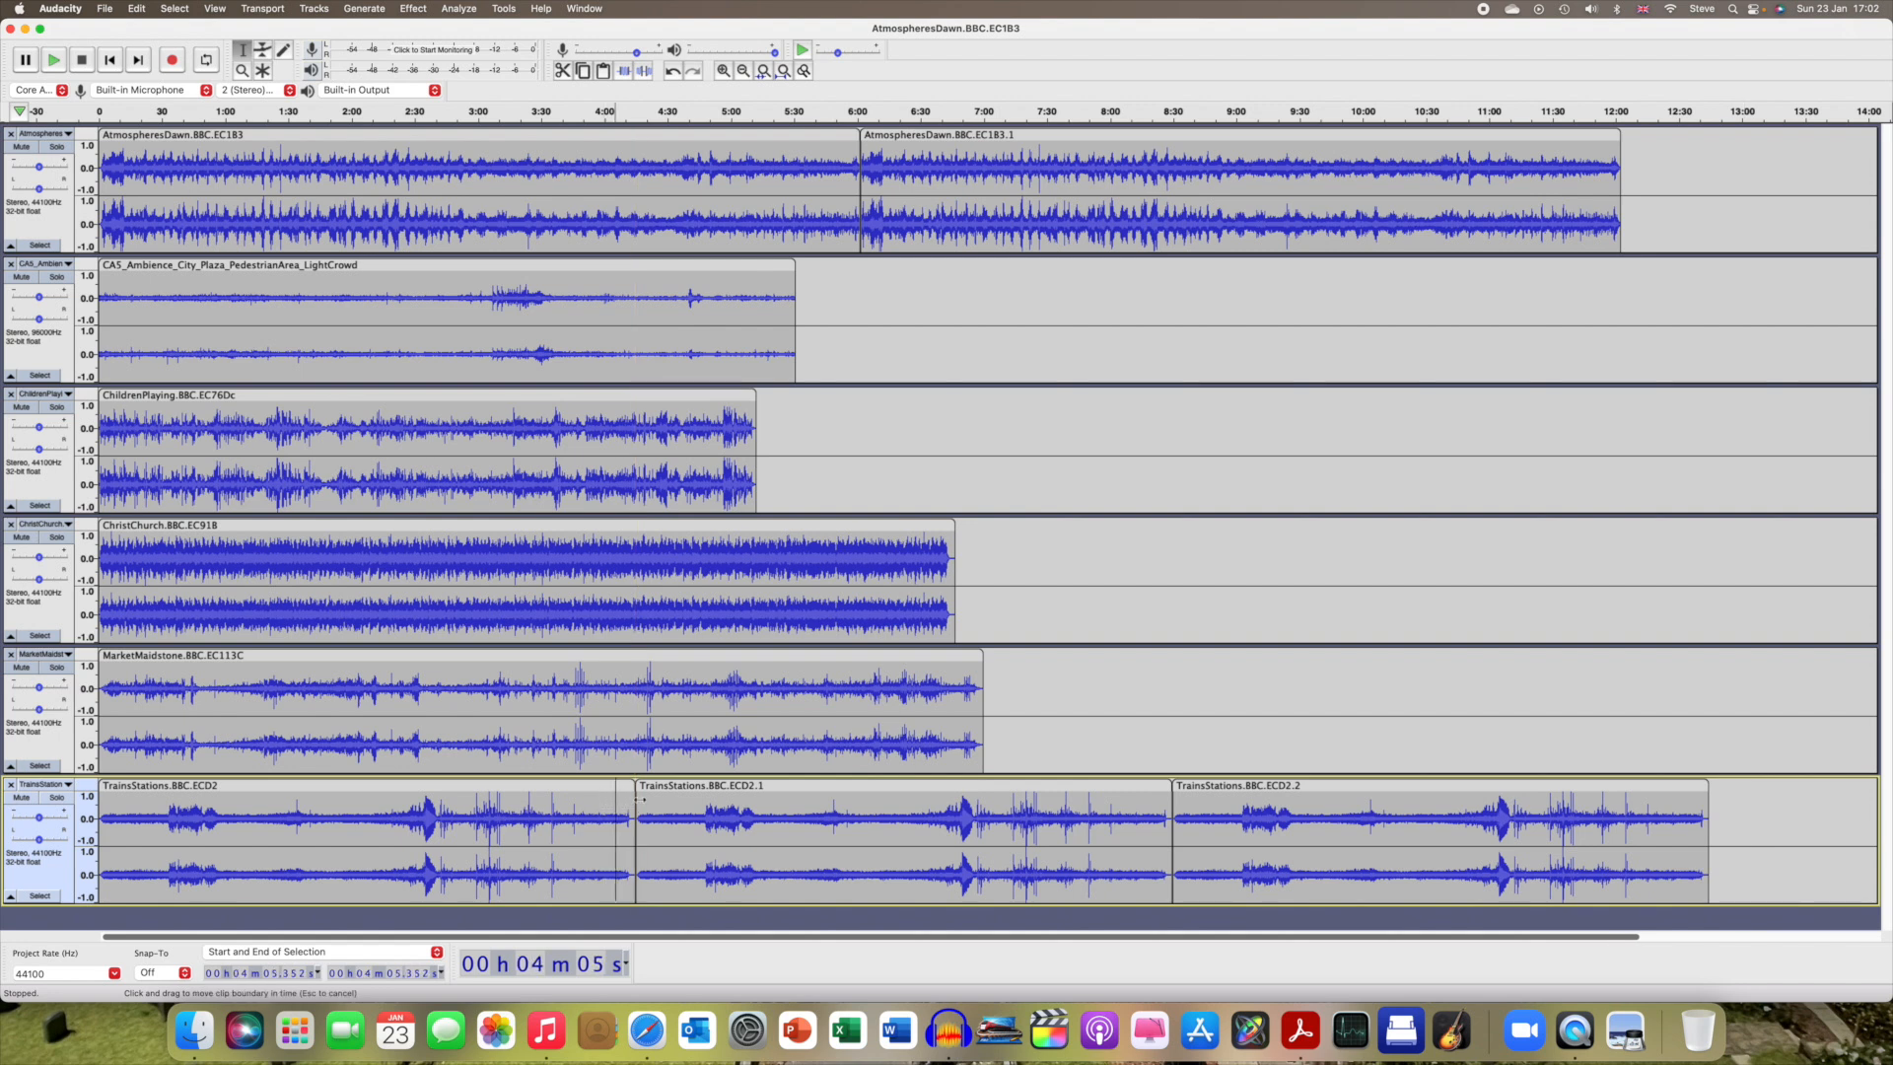
left_click_drag(635, 795, 626, 795)
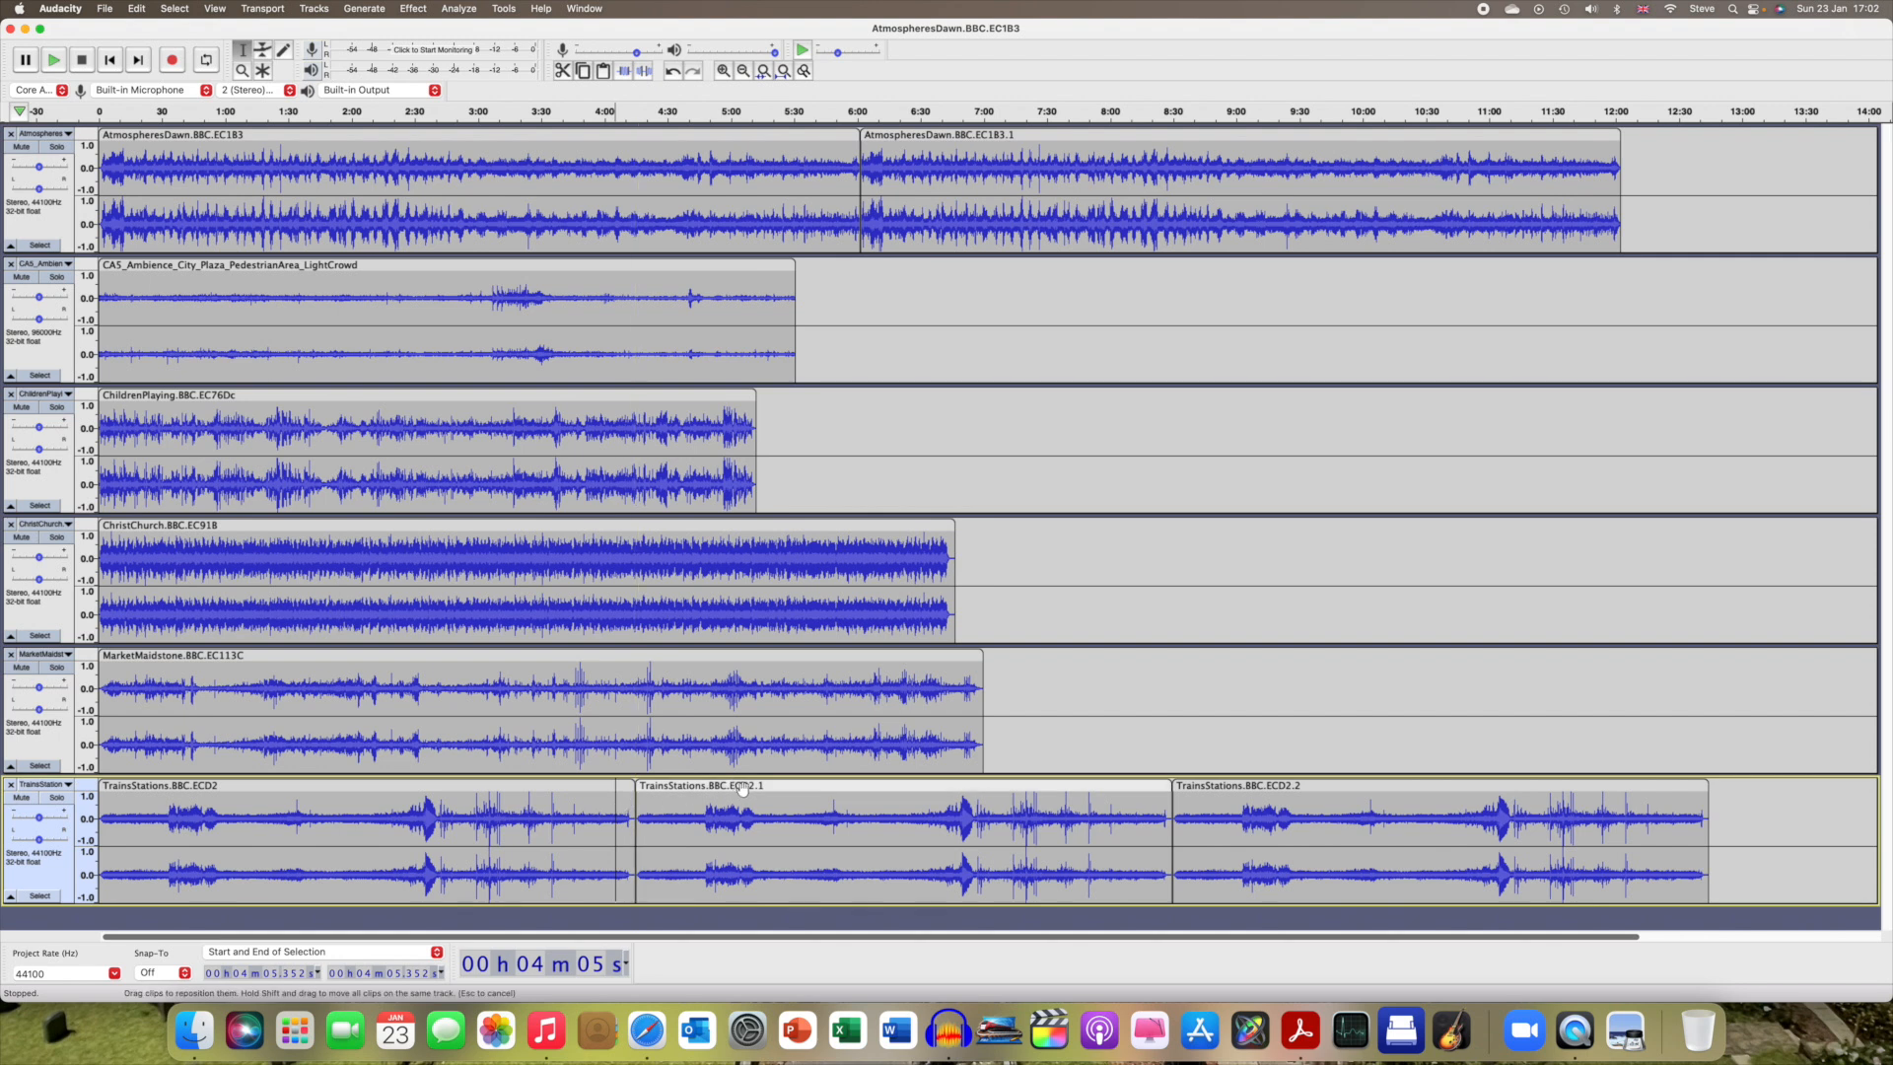
left_click_drag(782, 795, 822, 839)
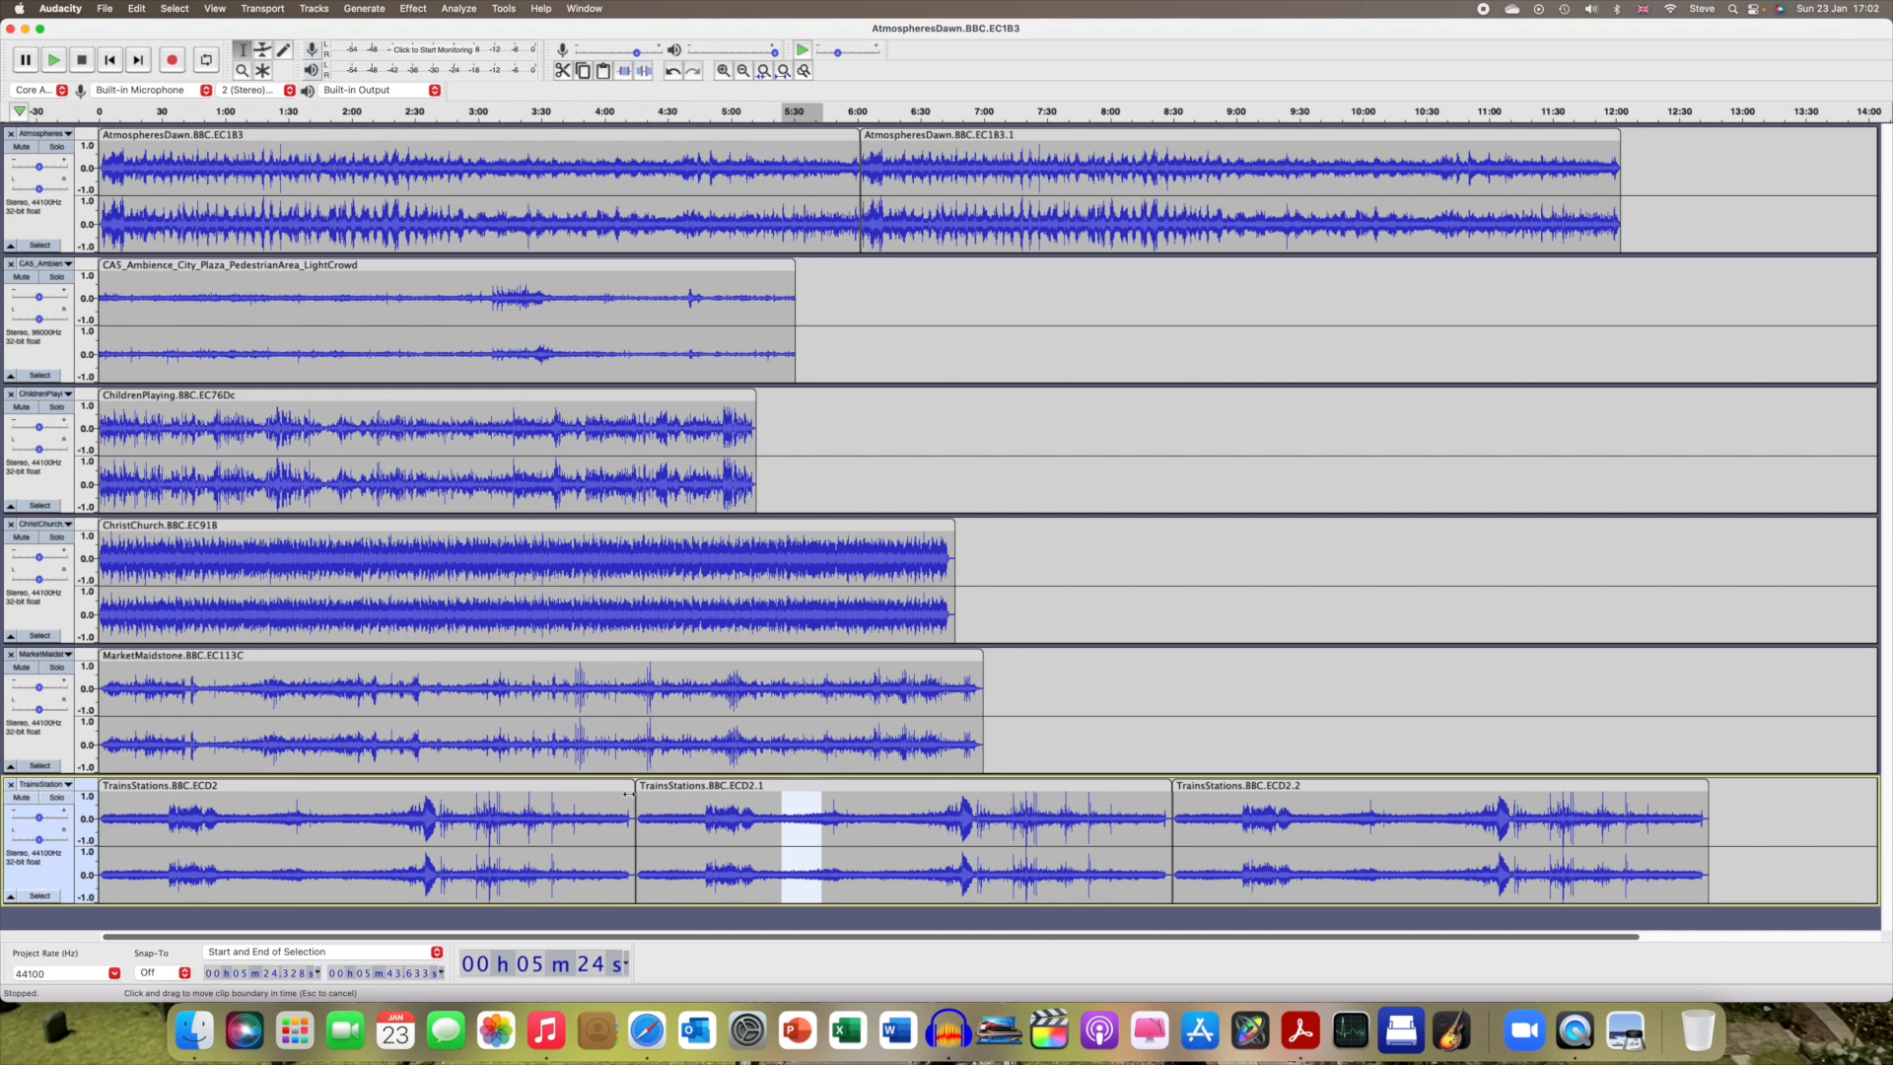
left_click_drag(630, 794, 618, 798)
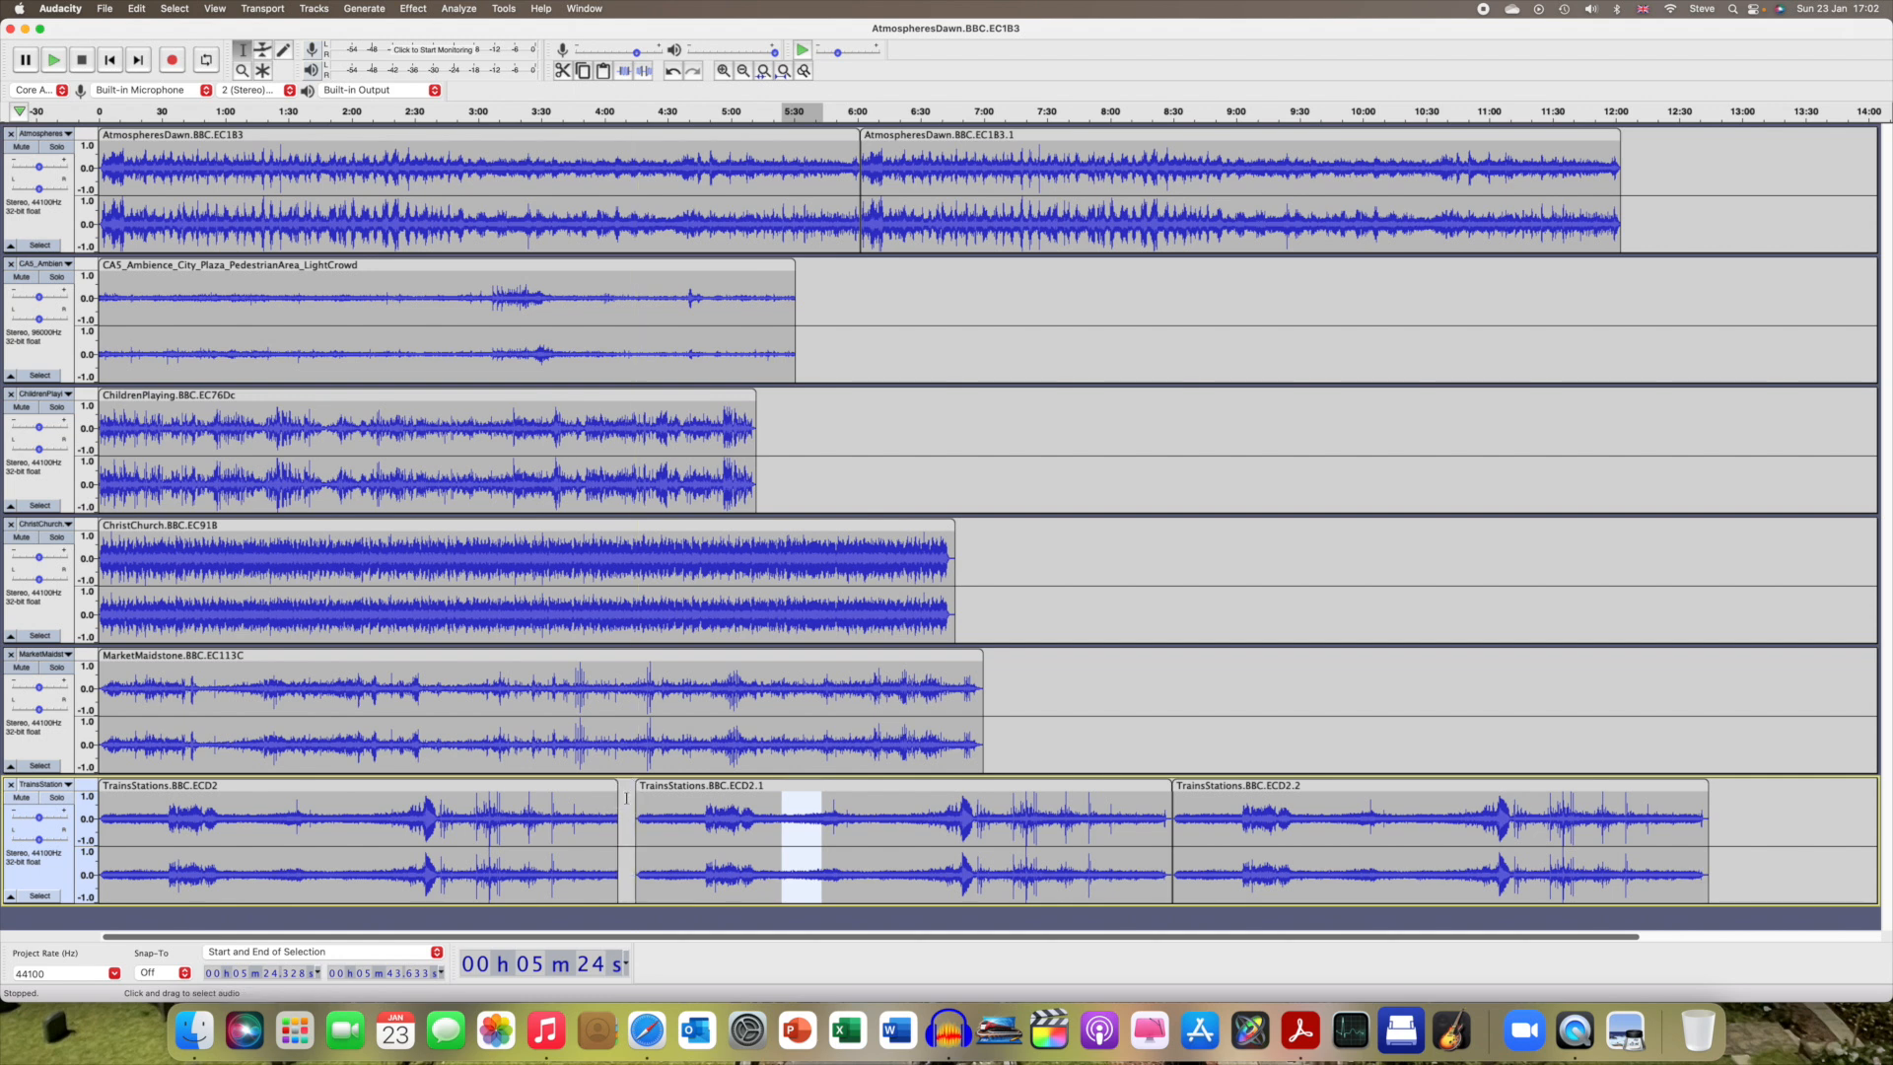
left_click_drag(625, 799, 627, 800)
left_click(708, 786)
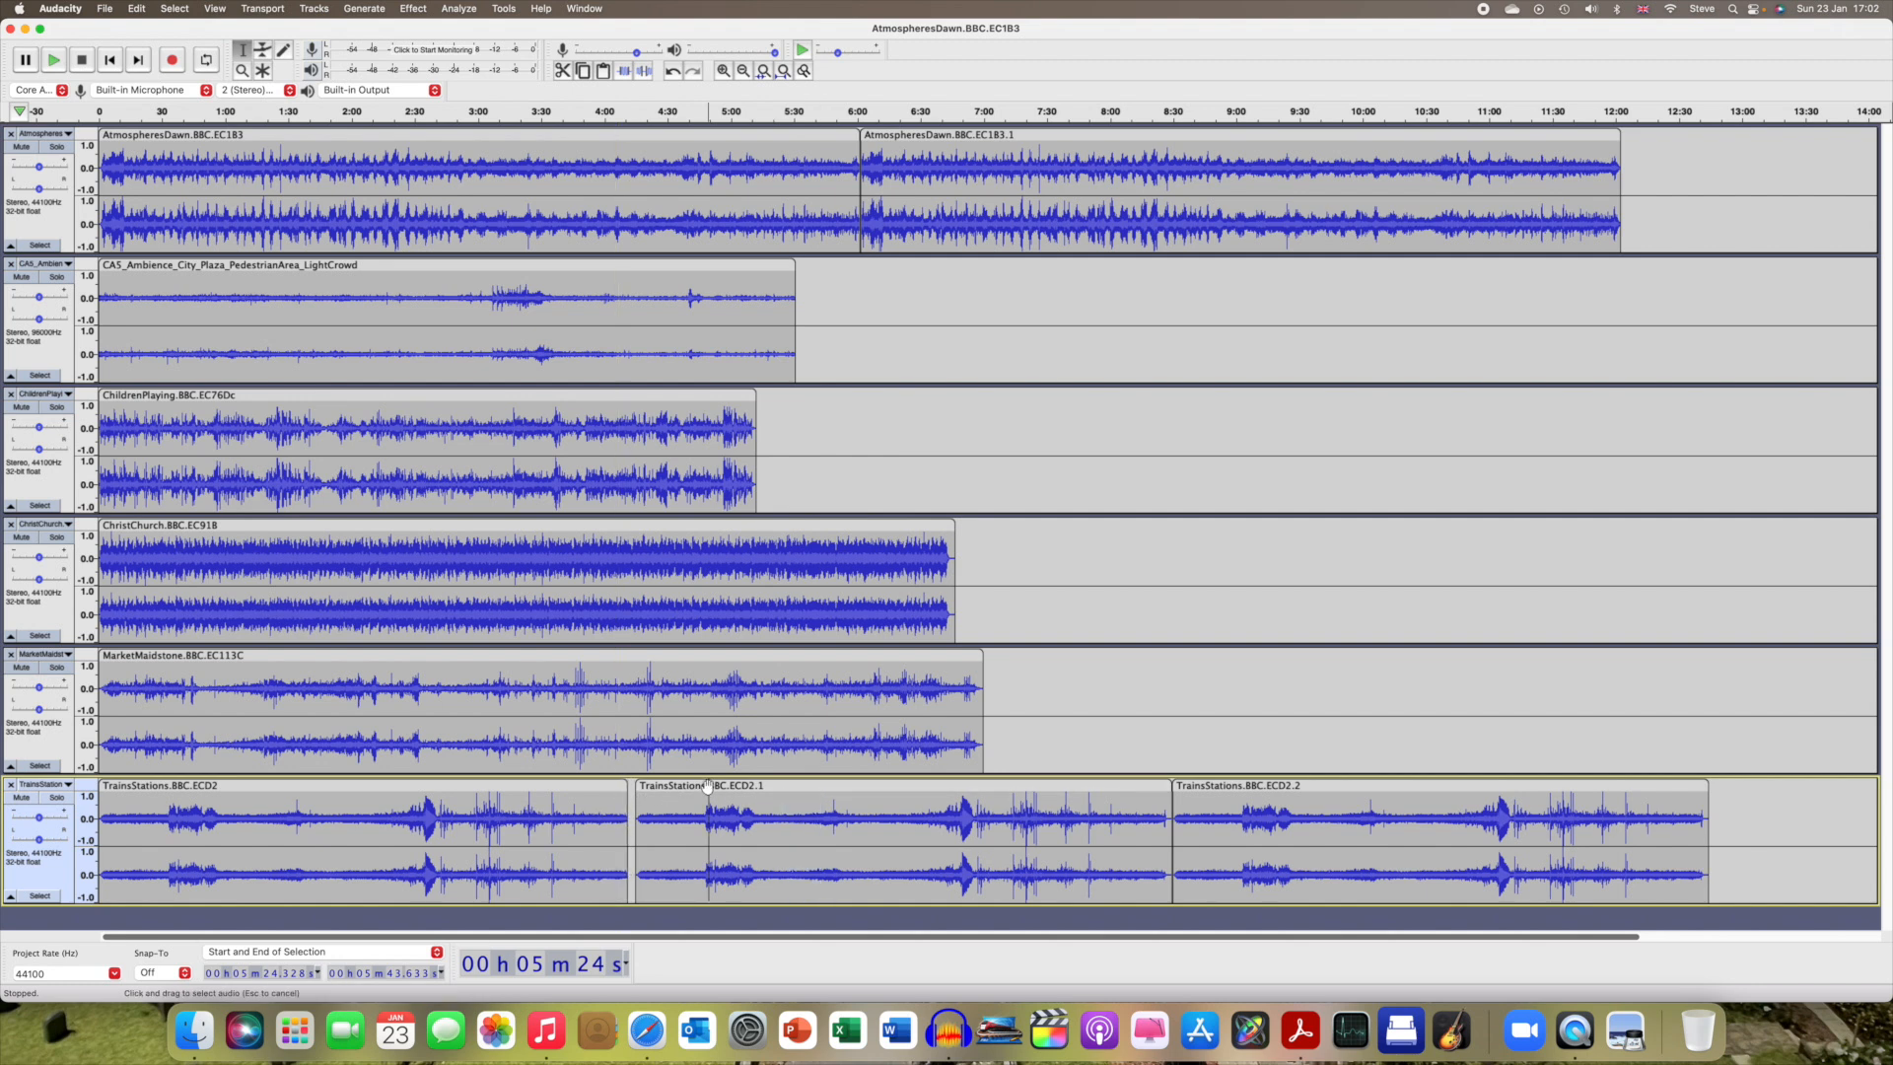
left_click_drag(708, 786, 700, 786)
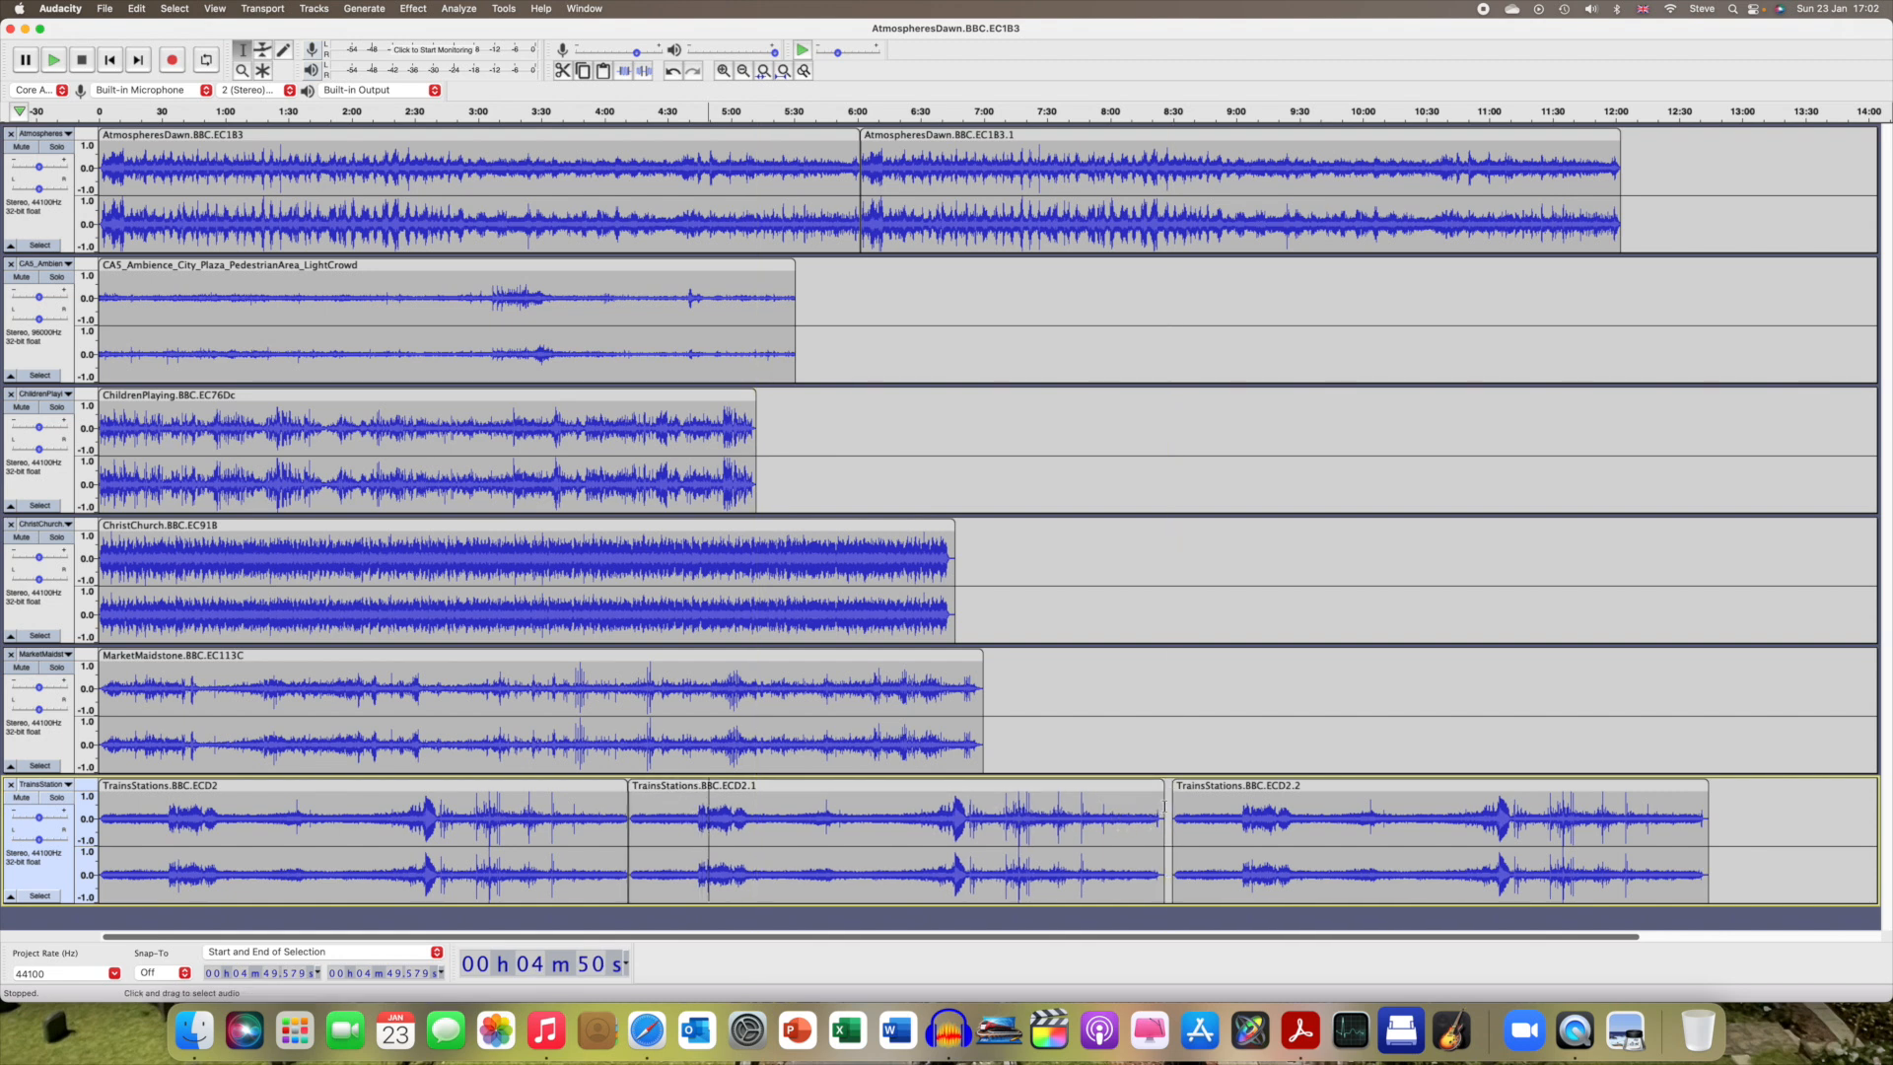
left_click_drag(1164, 802, 1161, 802)
left_click_drag(1178, 786, 1170, 786)
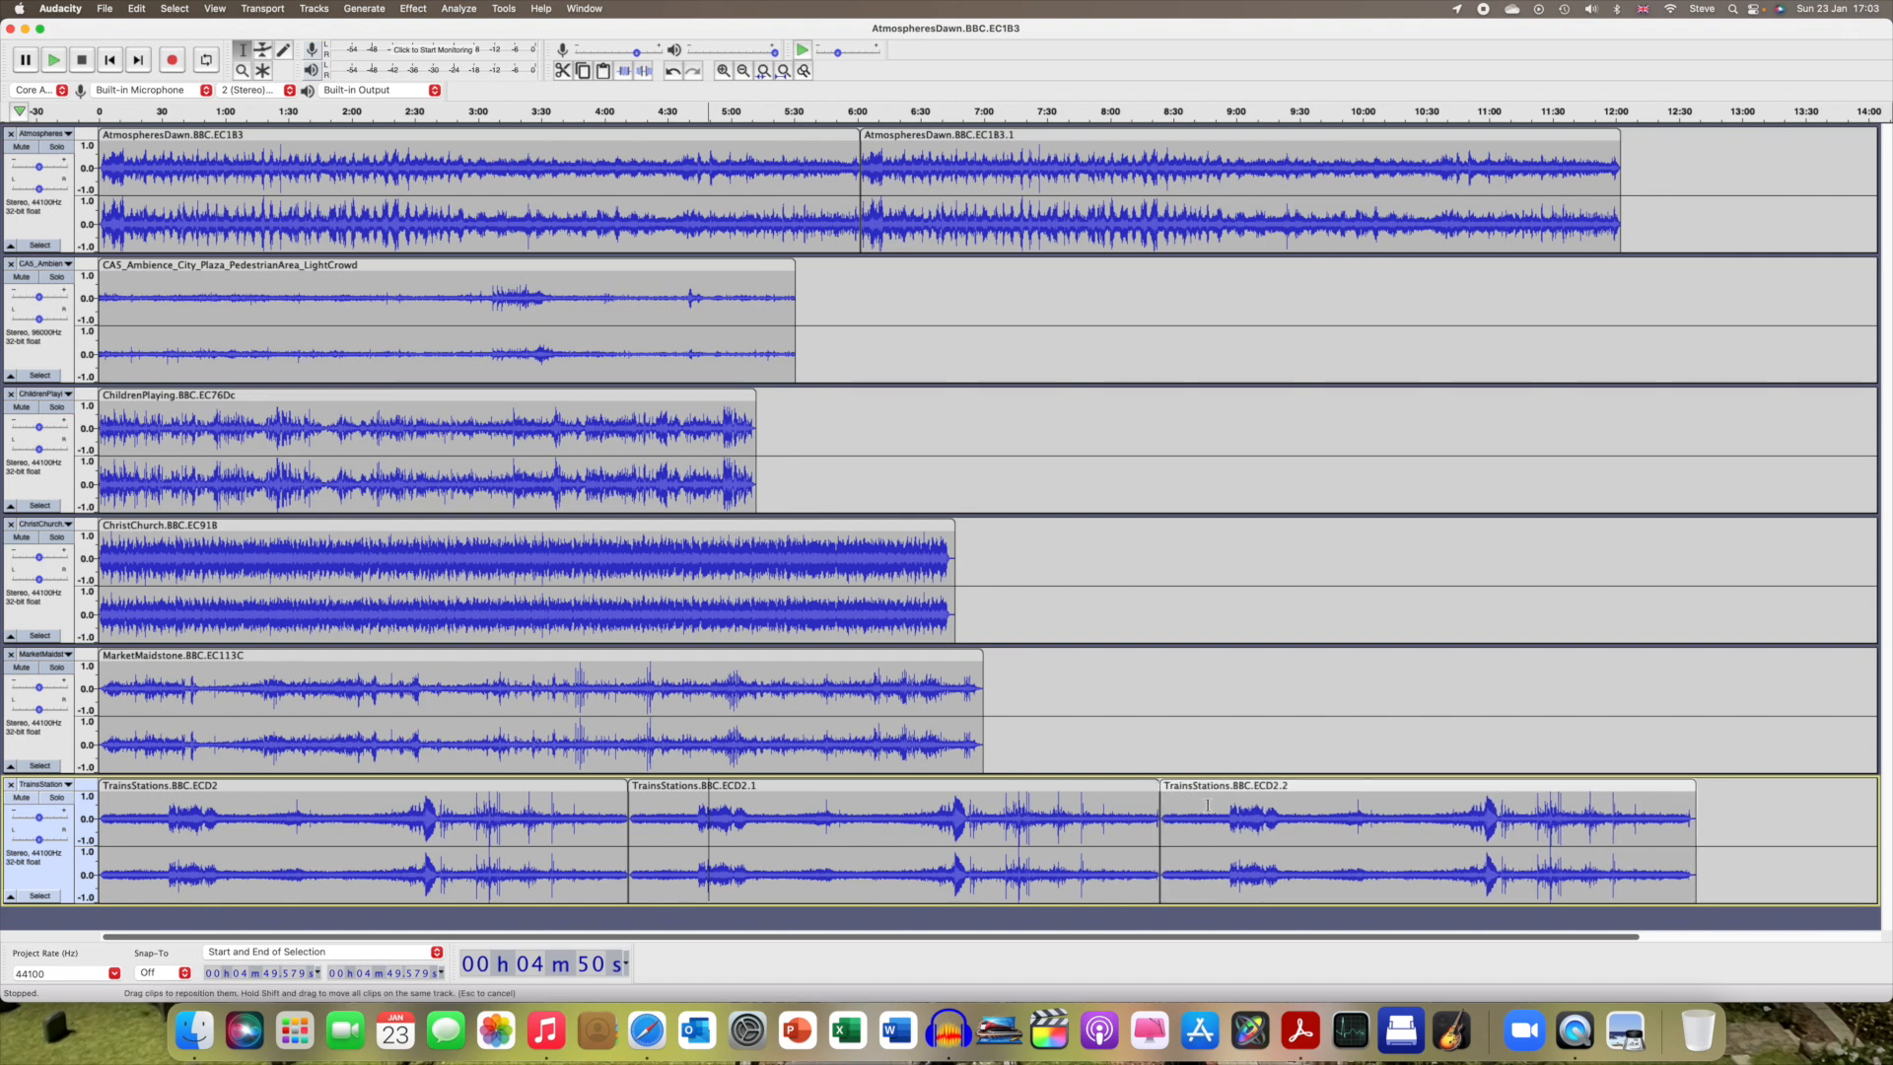
Play the mix briefly from just past 12:00, beyond the end of the AtmospheresDawn clips, and stop playback.
left_click(1638, 139)
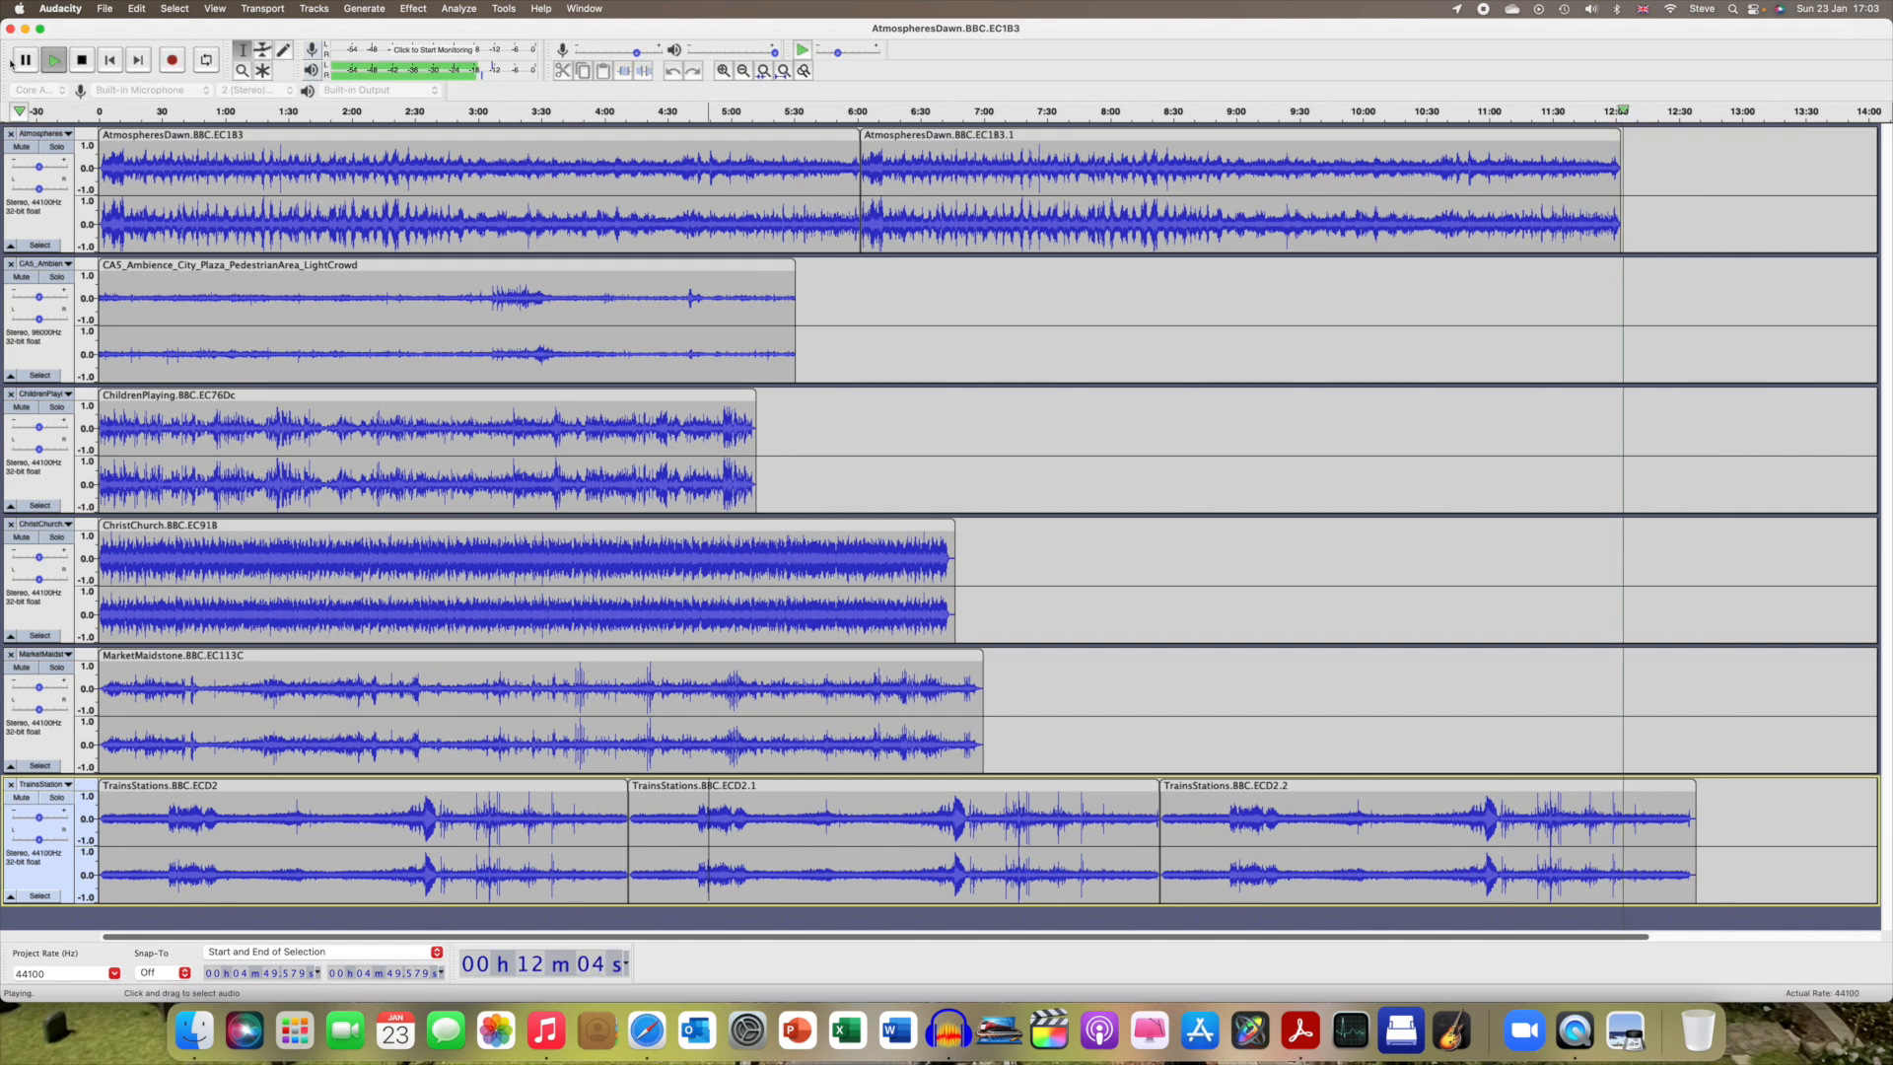
left_click(63, 62)
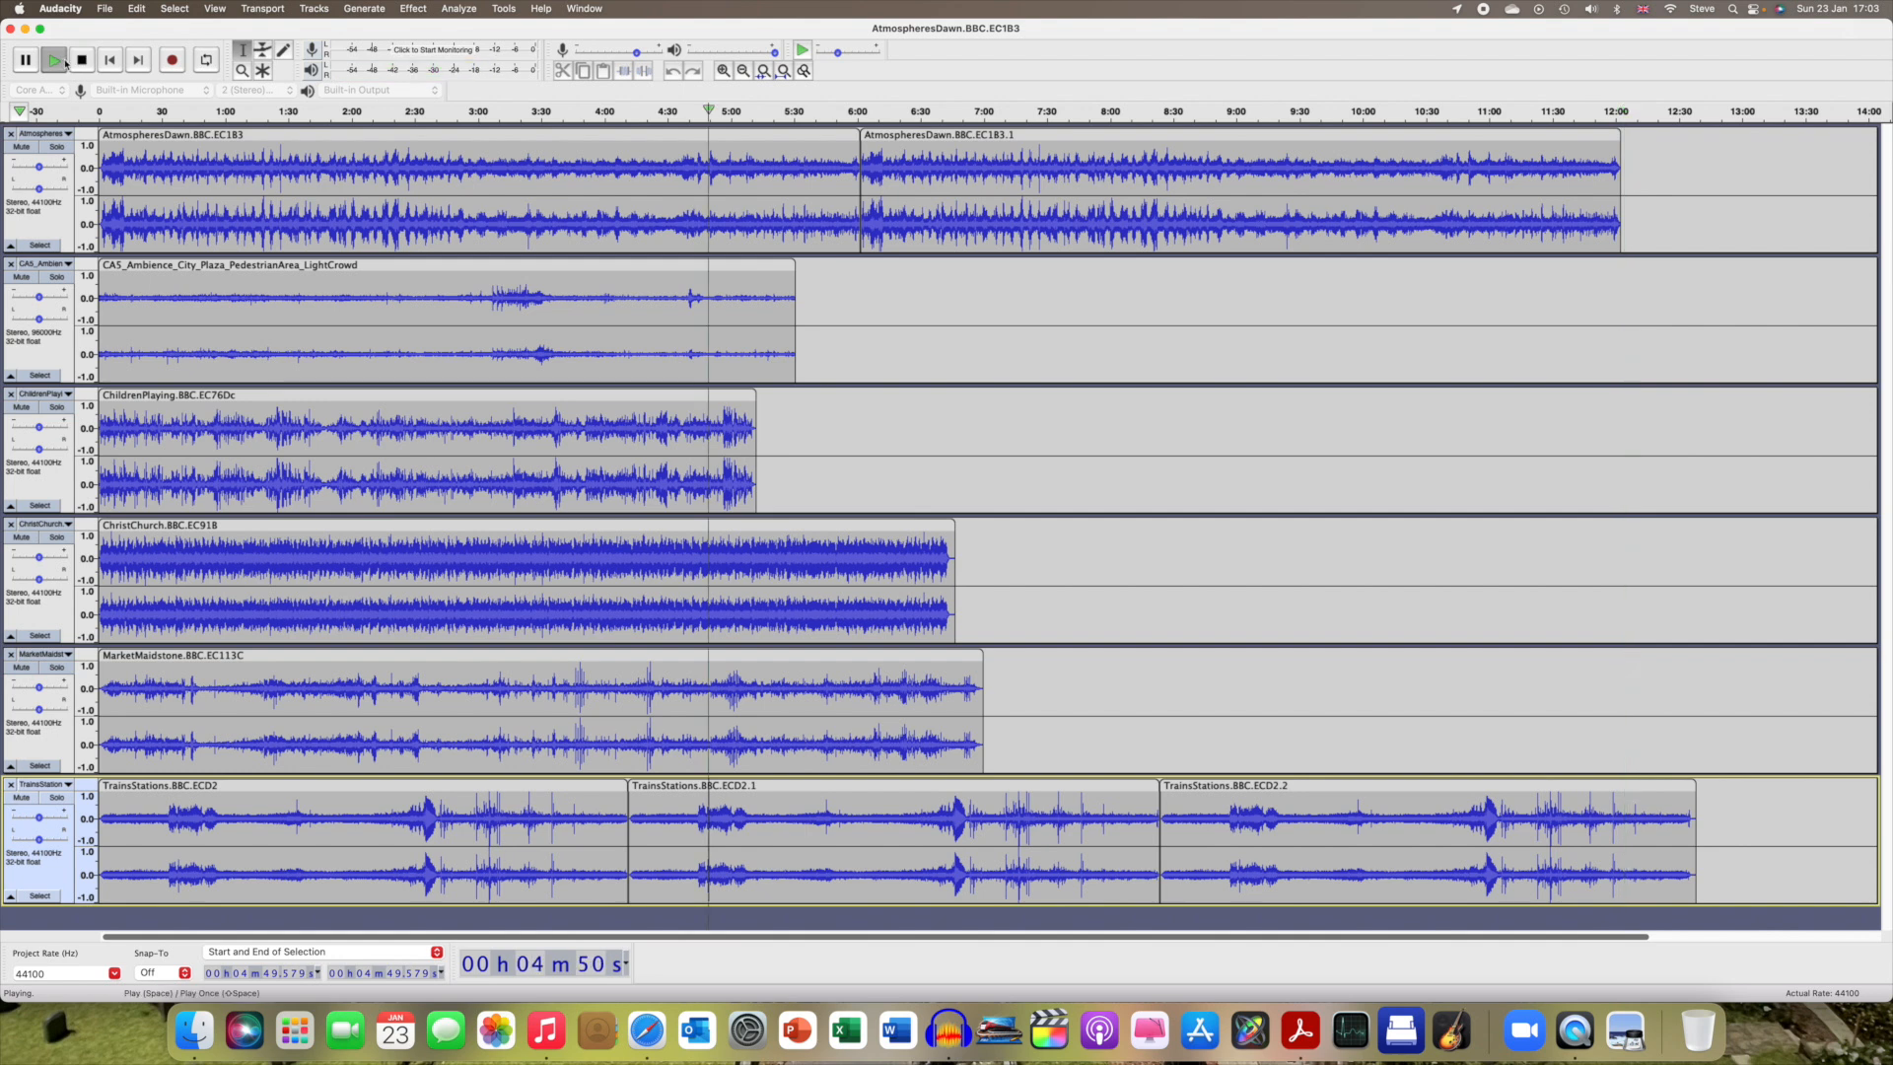
left_click(82, 61)
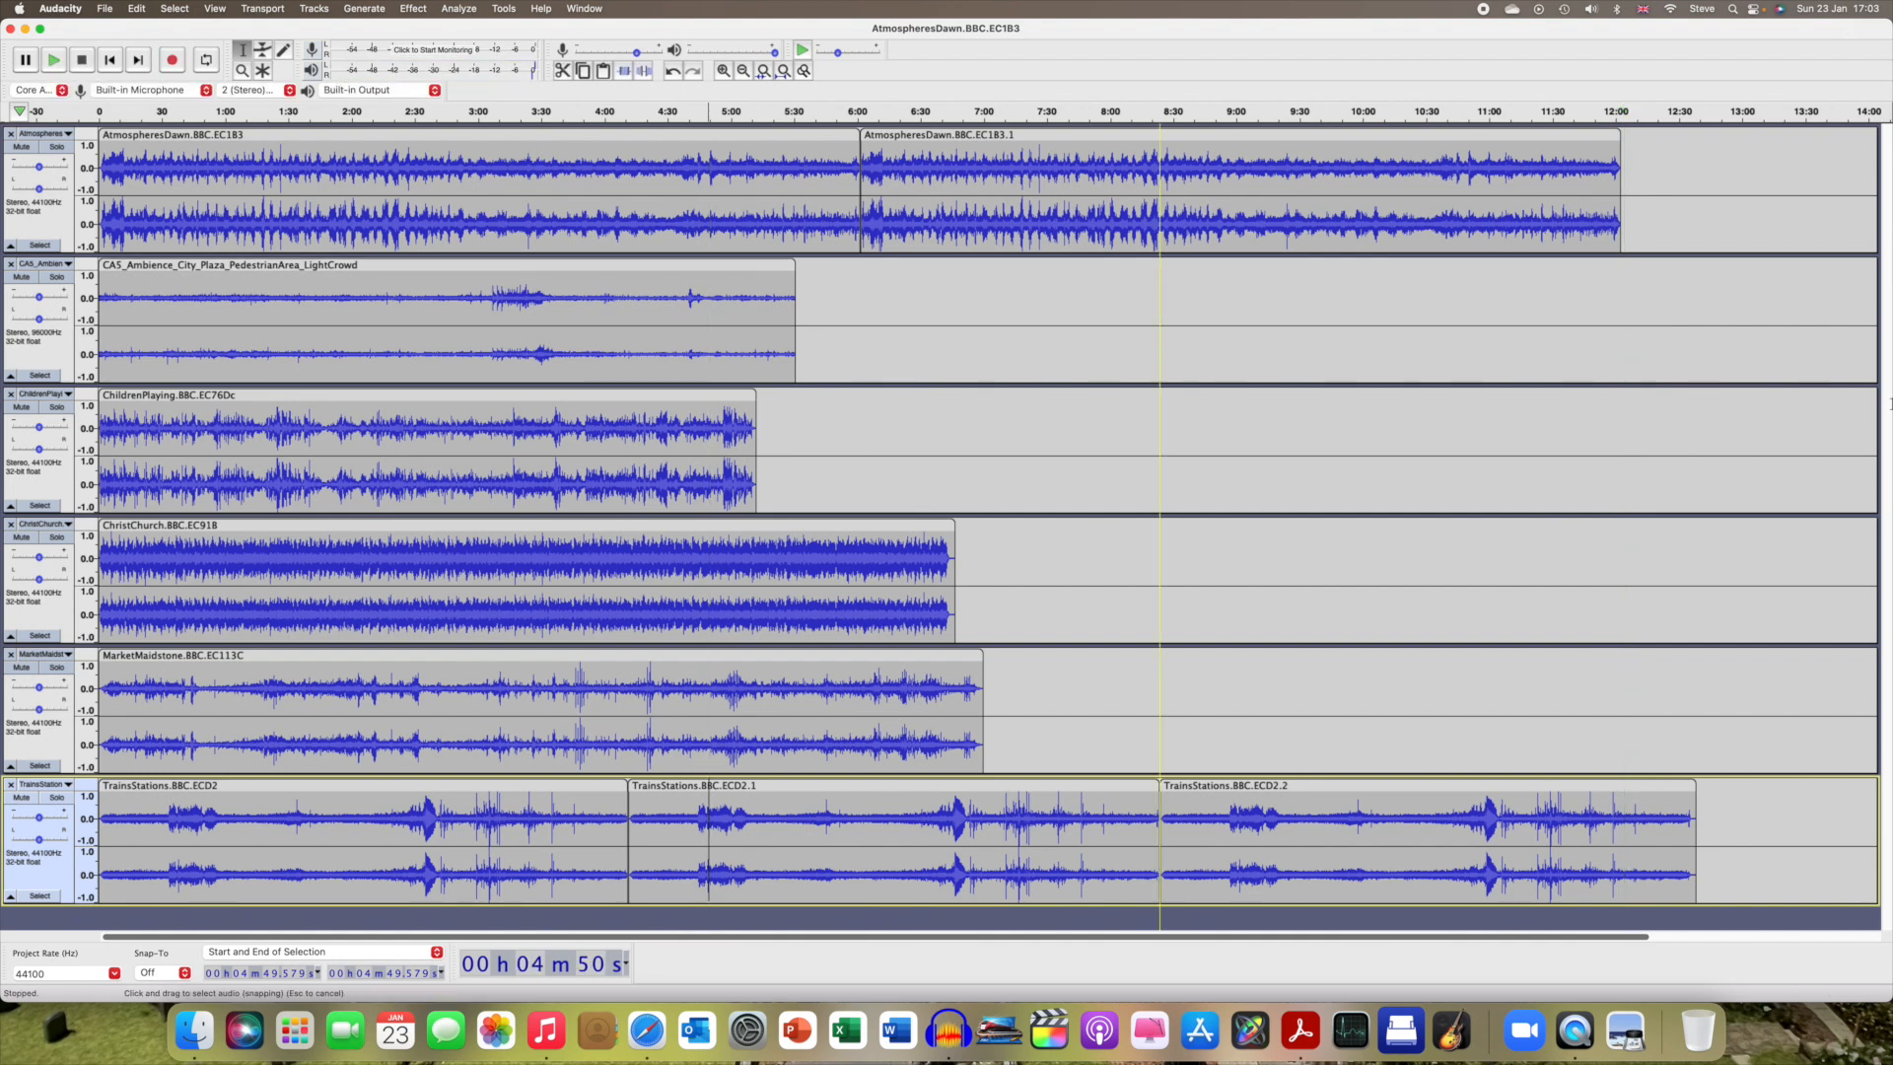
left_click(1628, 114)
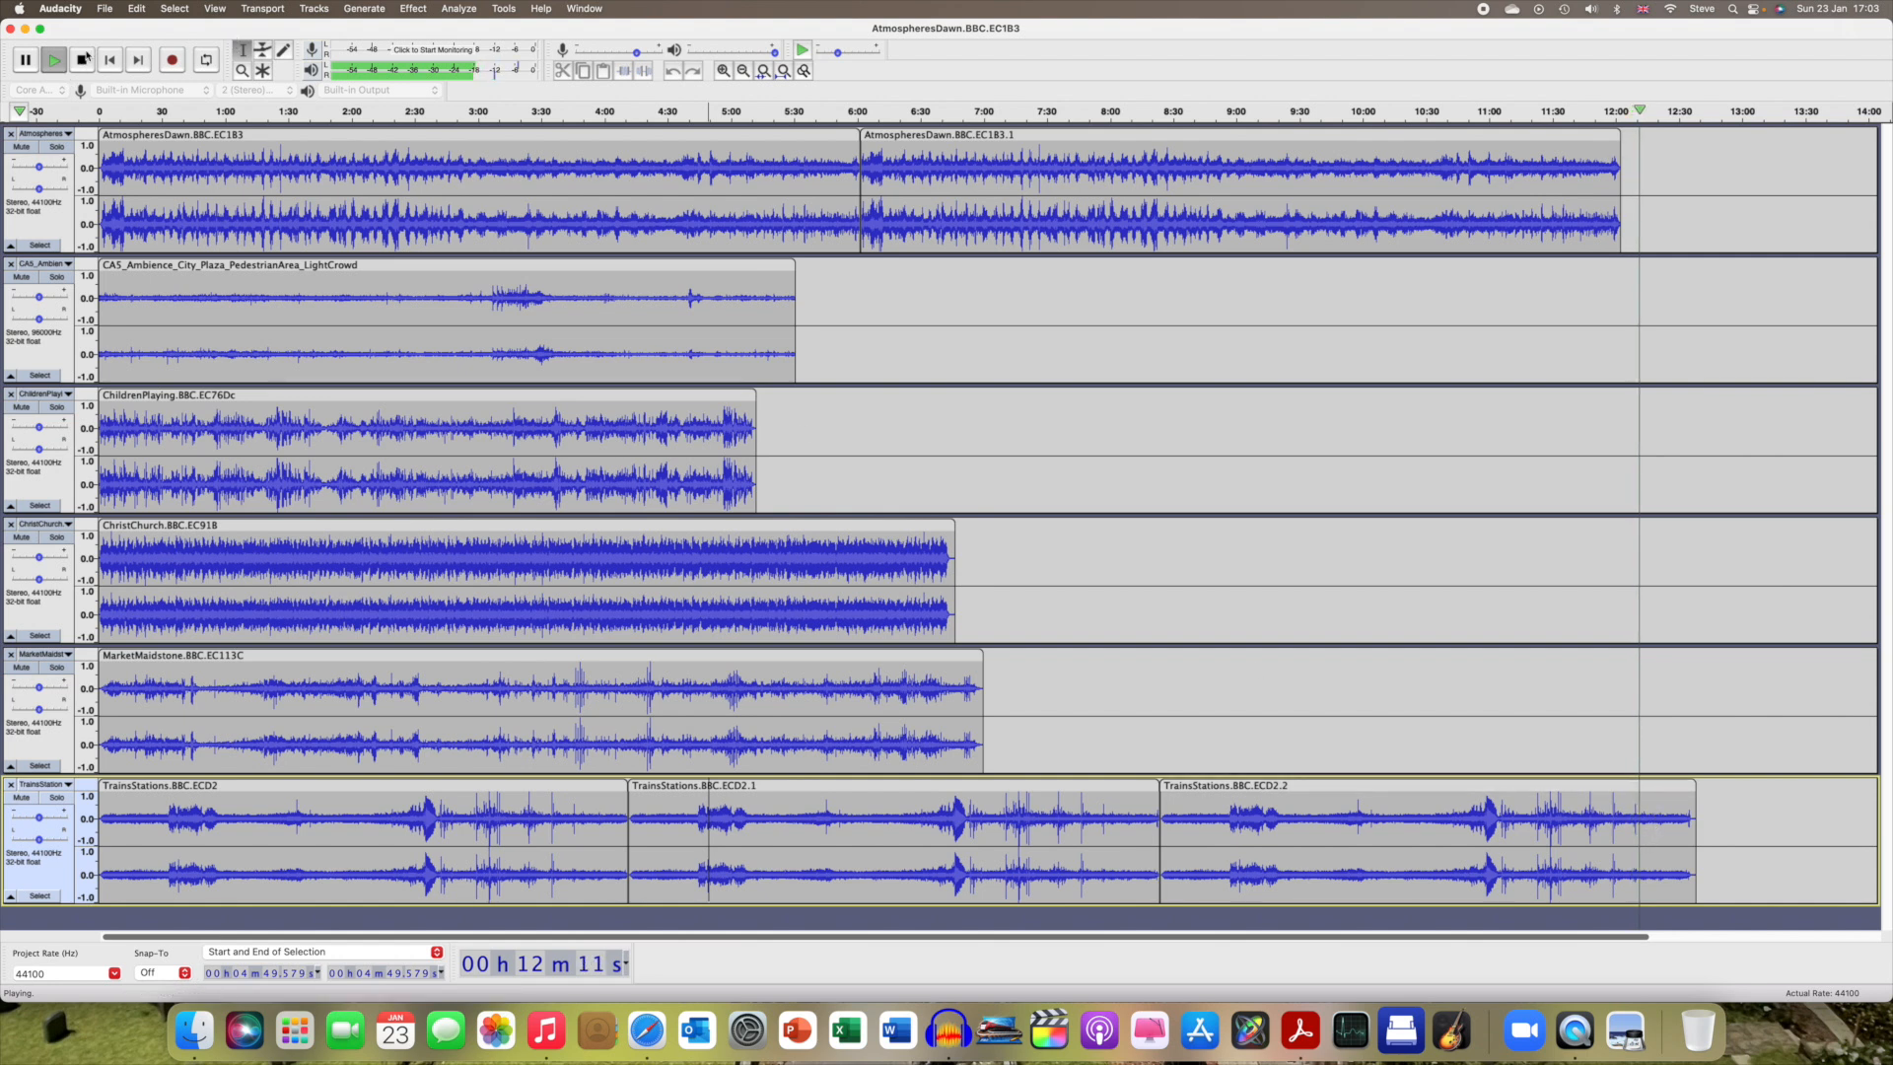
key("space")
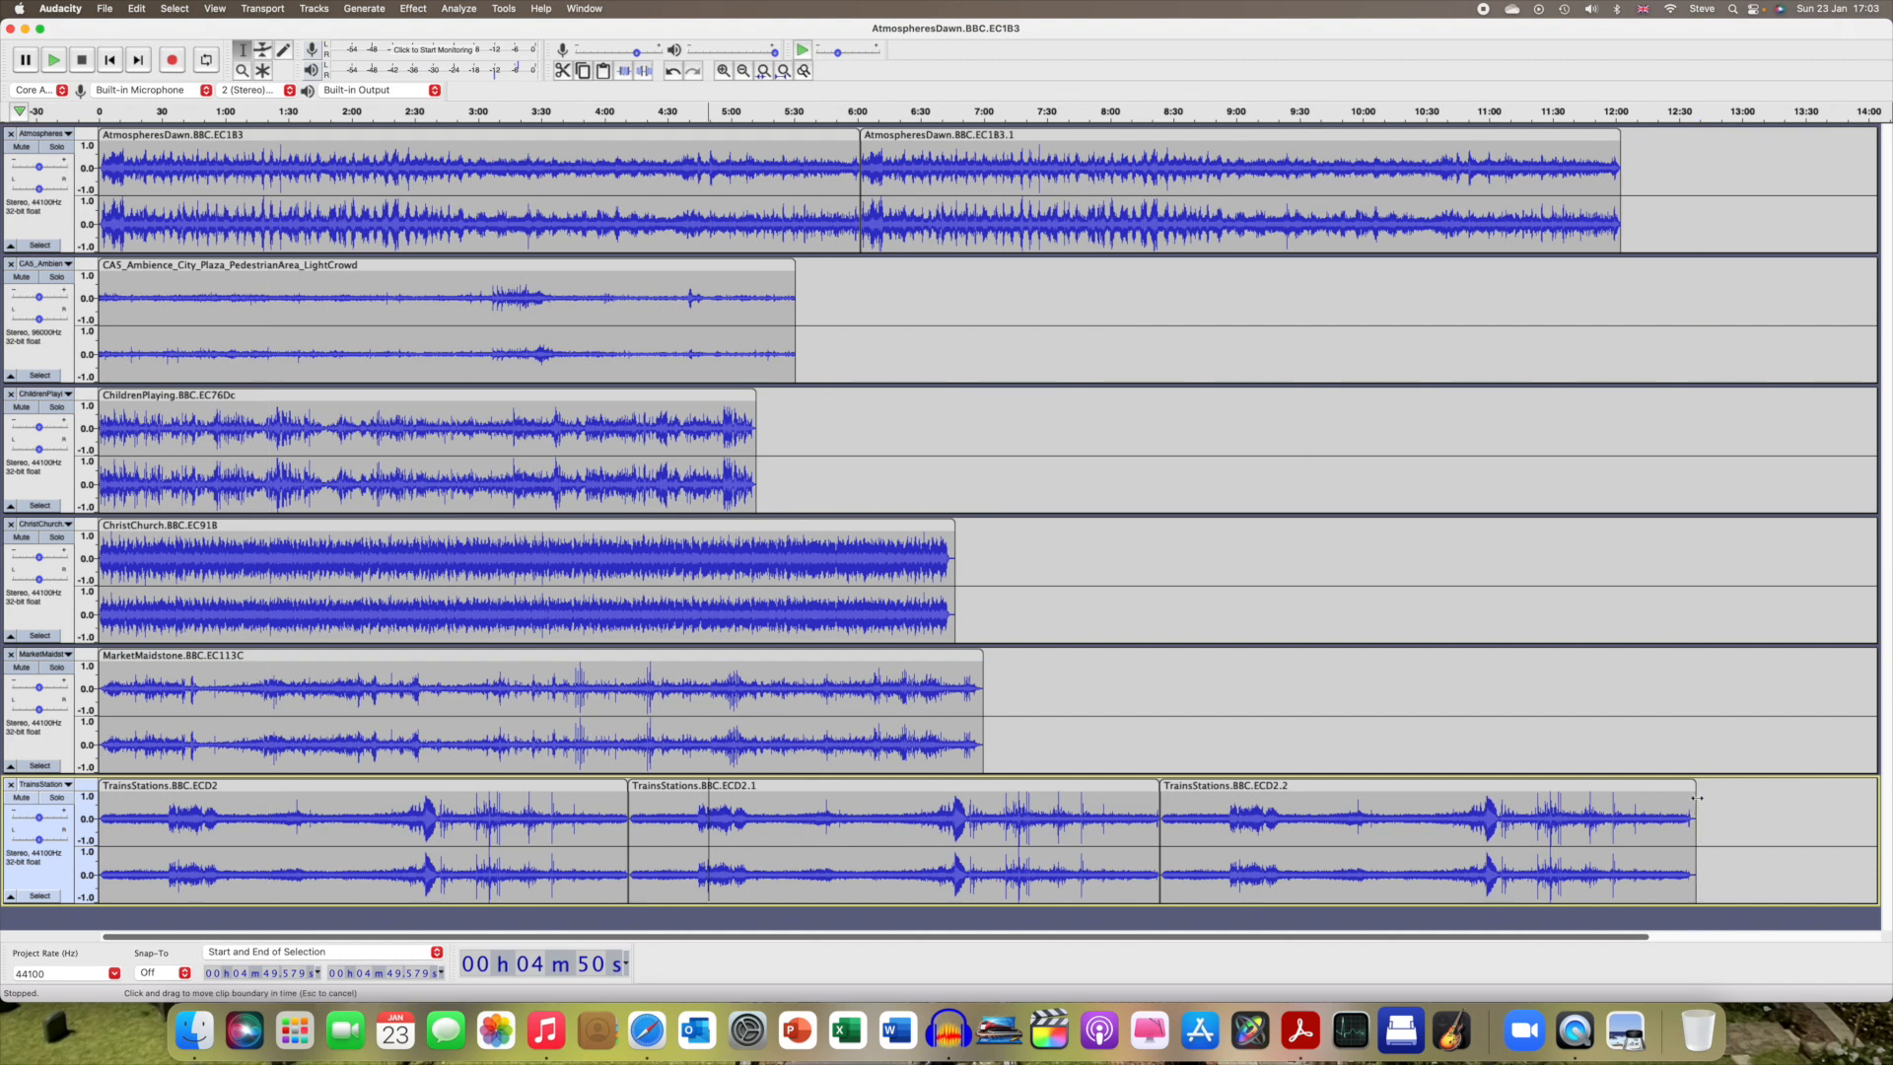
Trim the end of the third TrainsStations clip back to line up with the end of the AtmospheresDawn track, just past 12:00.
left_click_drag(1685, 798, 1646, 798)
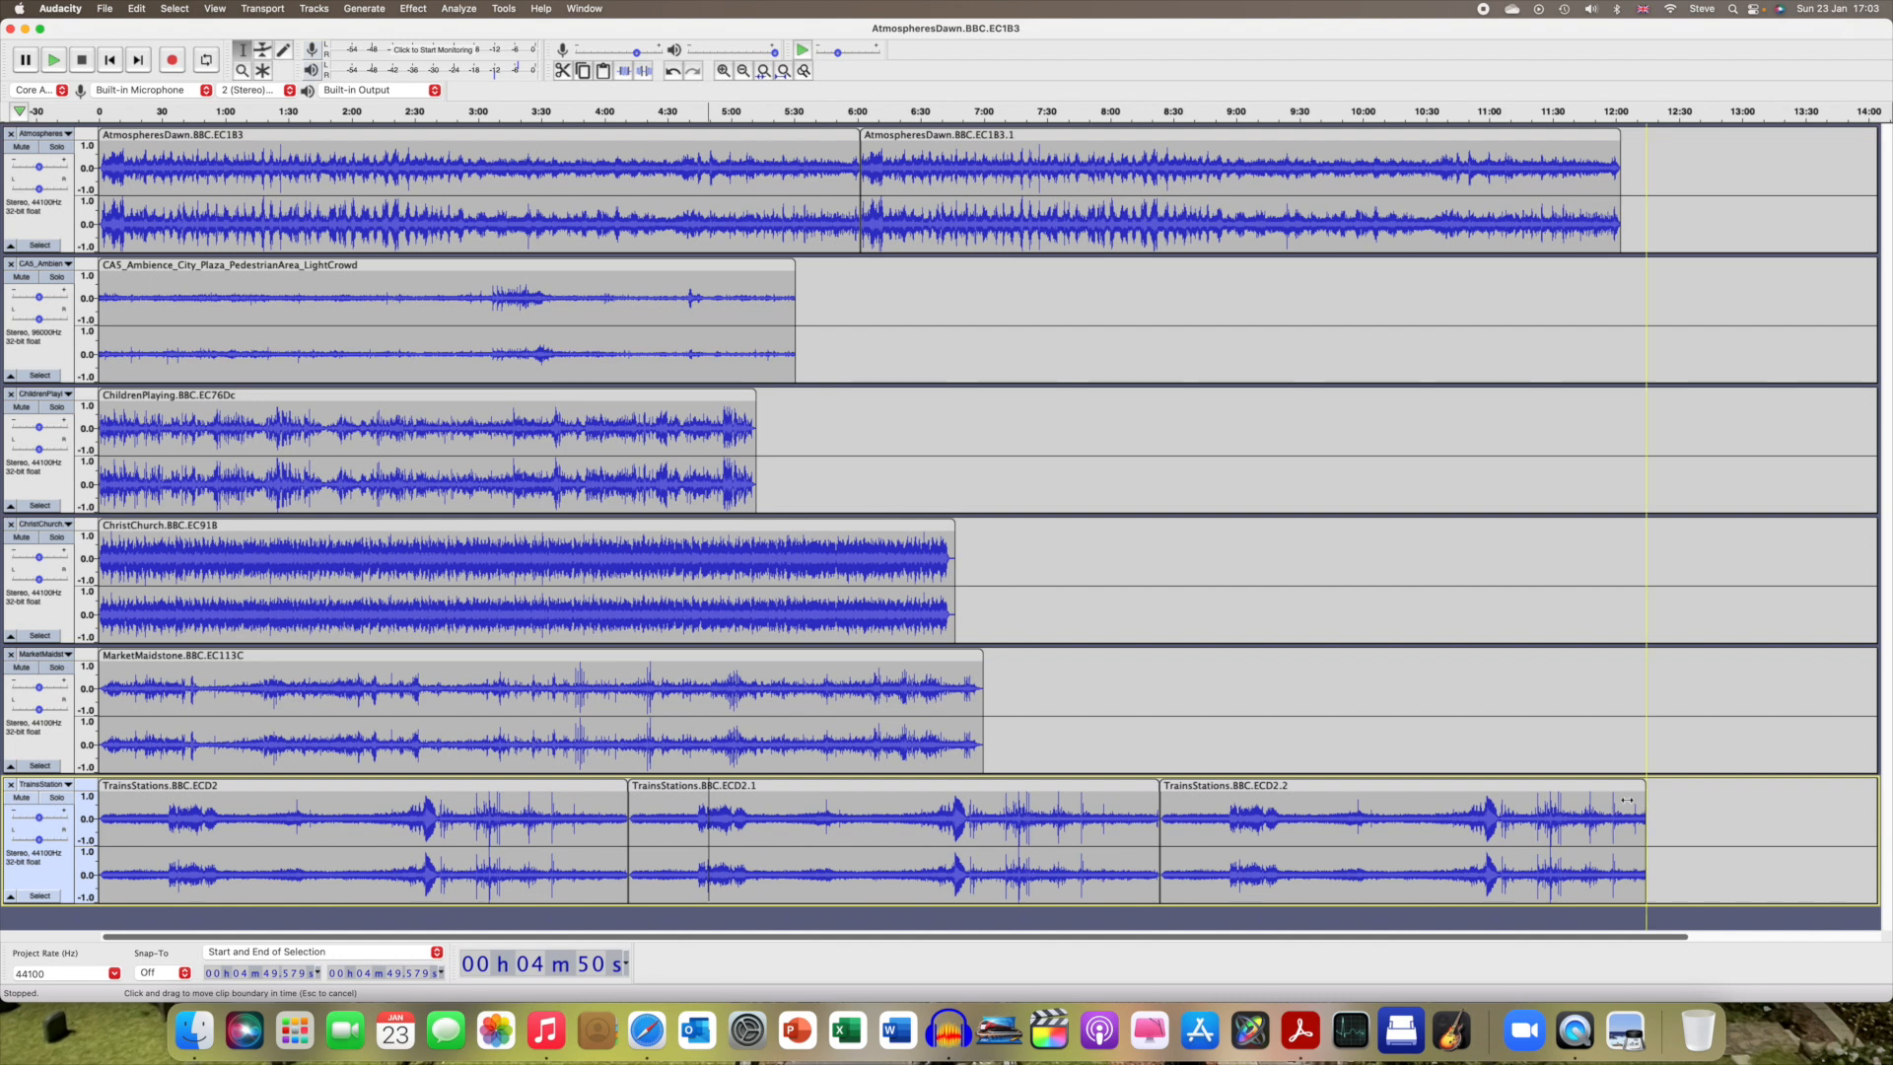
left_click_drag(1627, 800, 1626, 800)
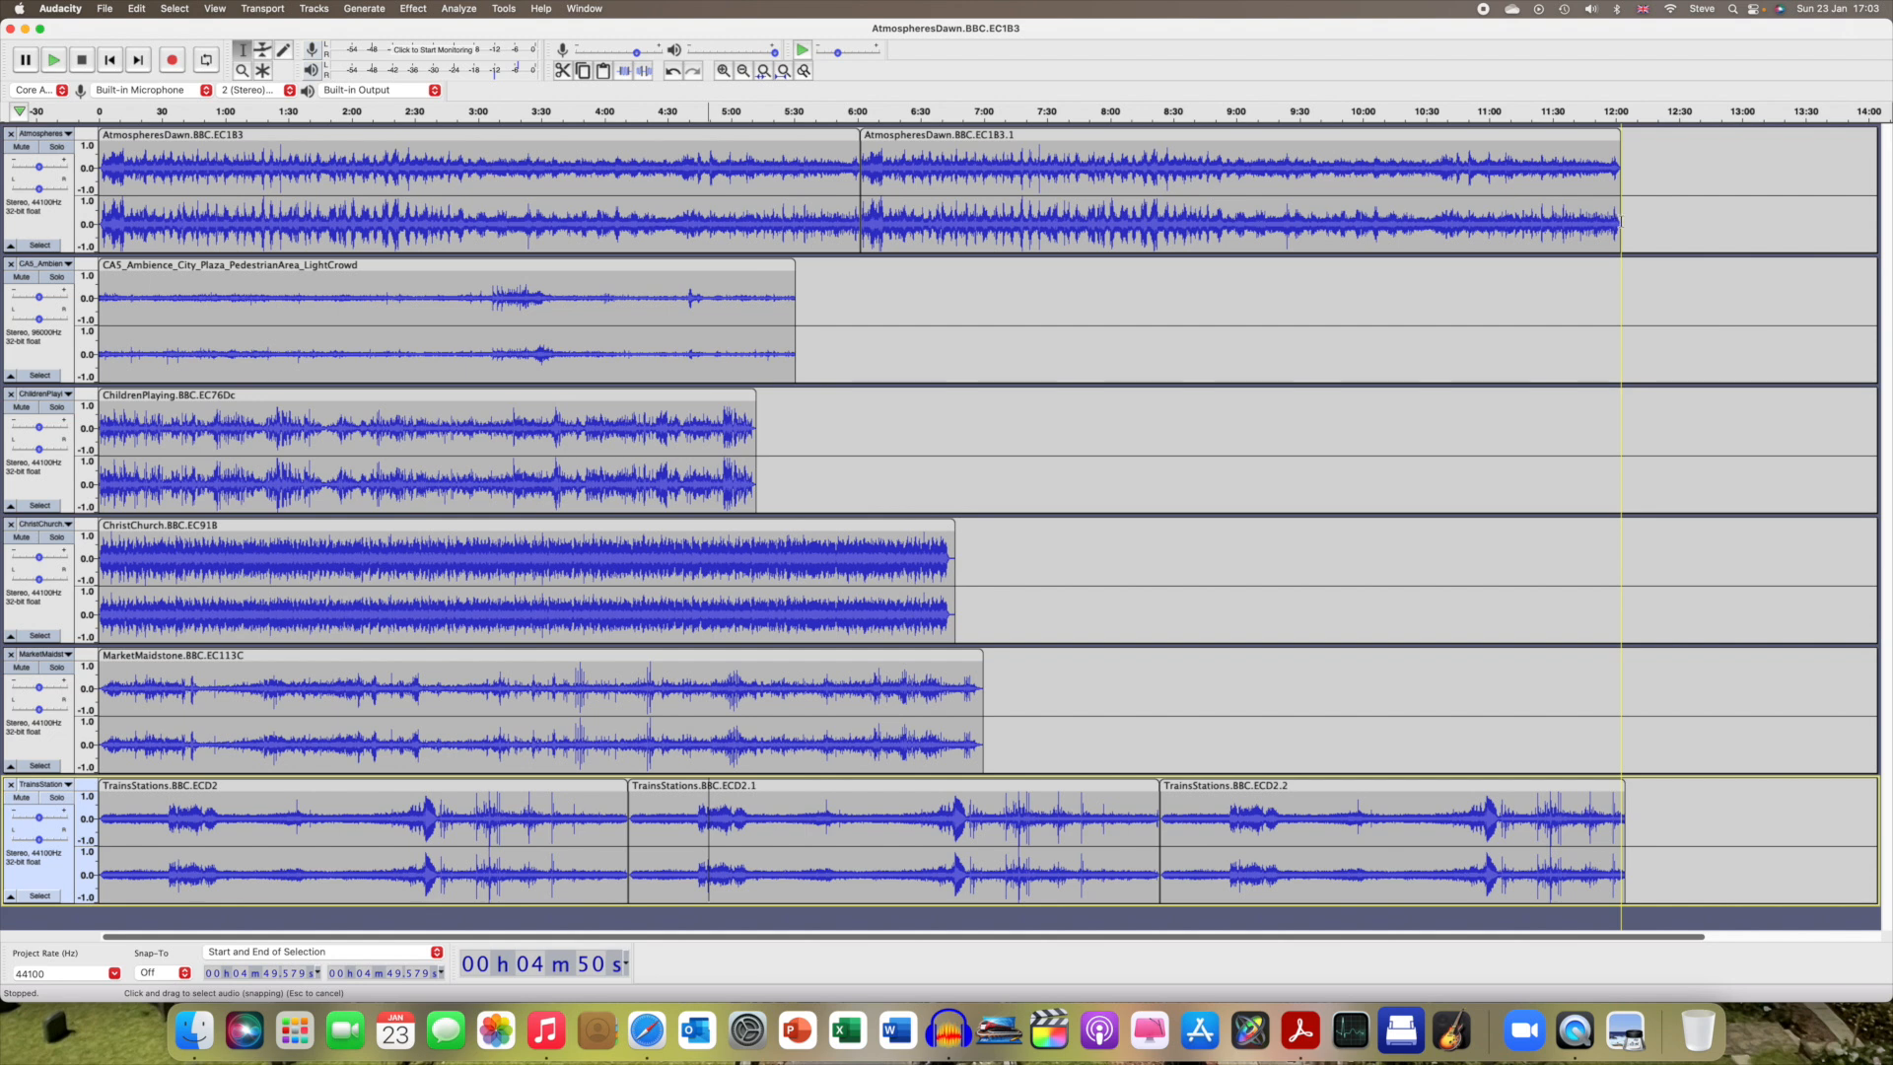
left_click(1621, 221)
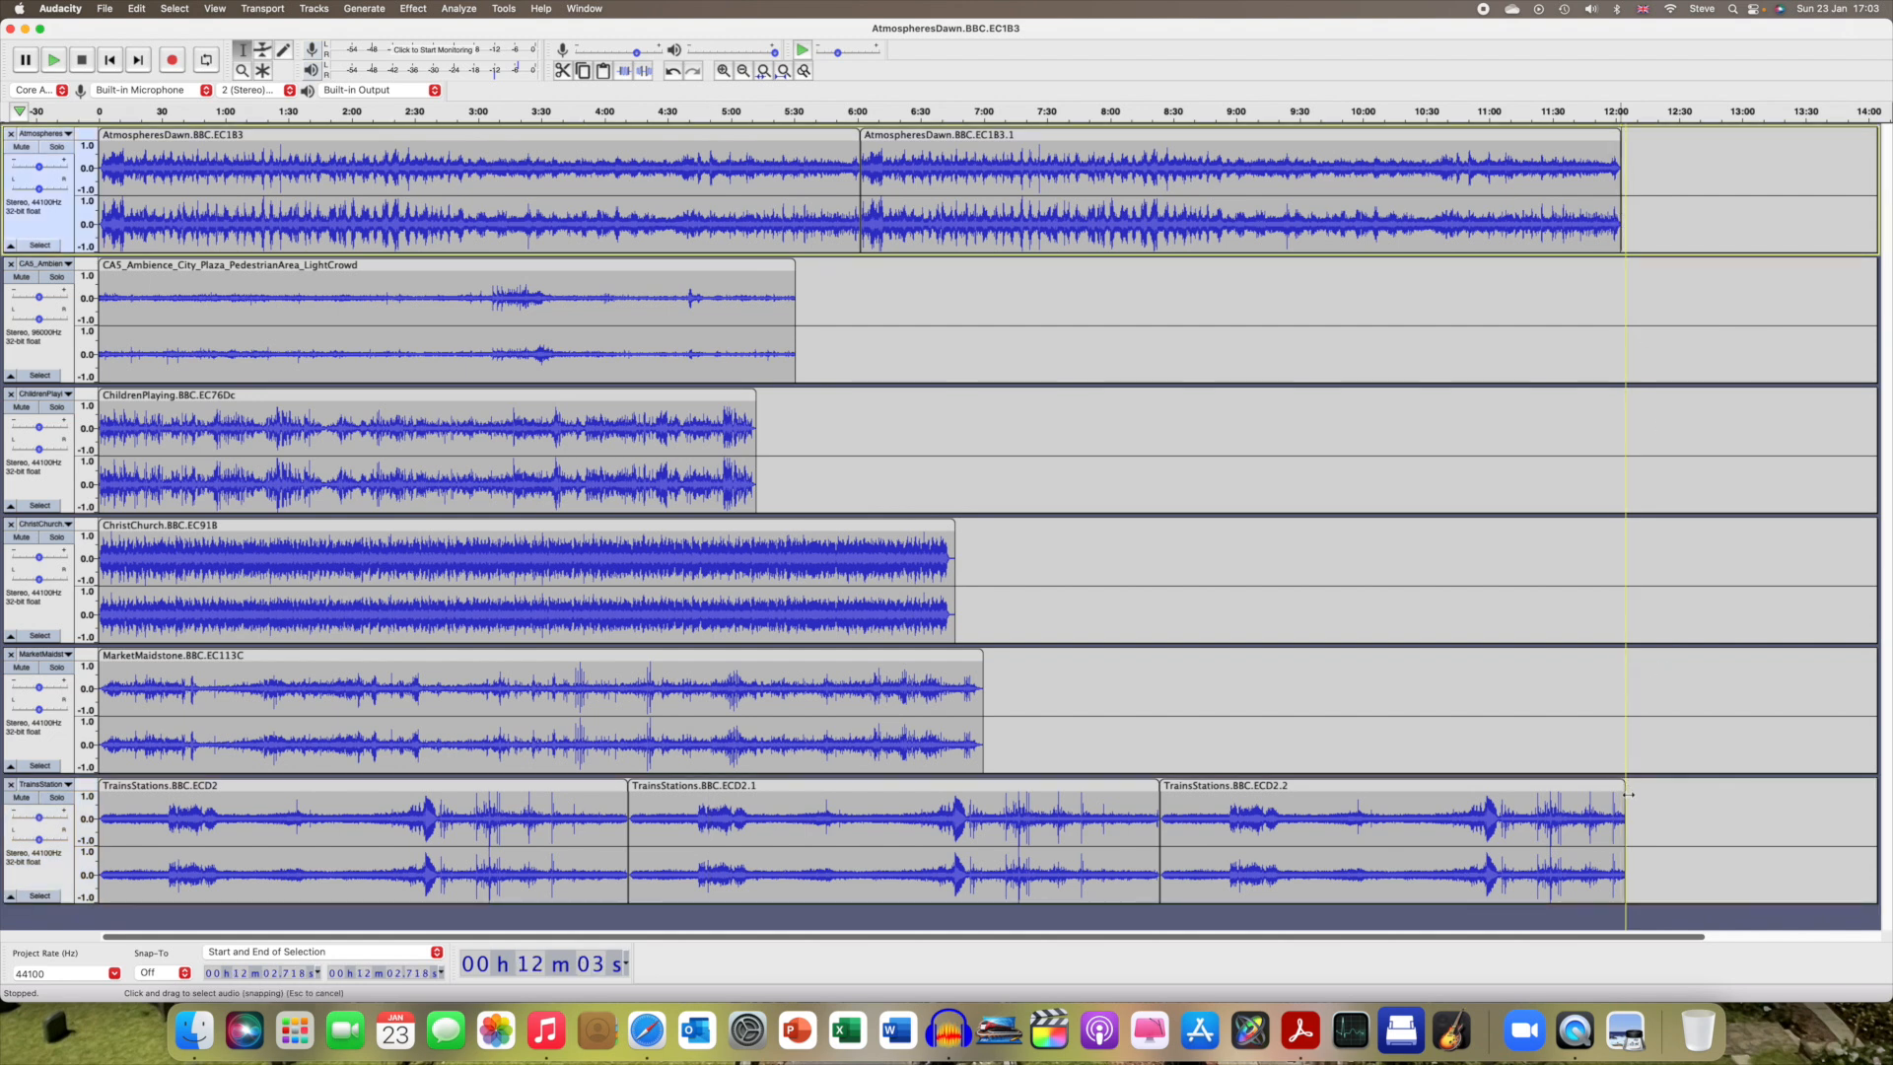
left_click_drag(1622, 796, 1620, 796)
left_click(1525, 532)
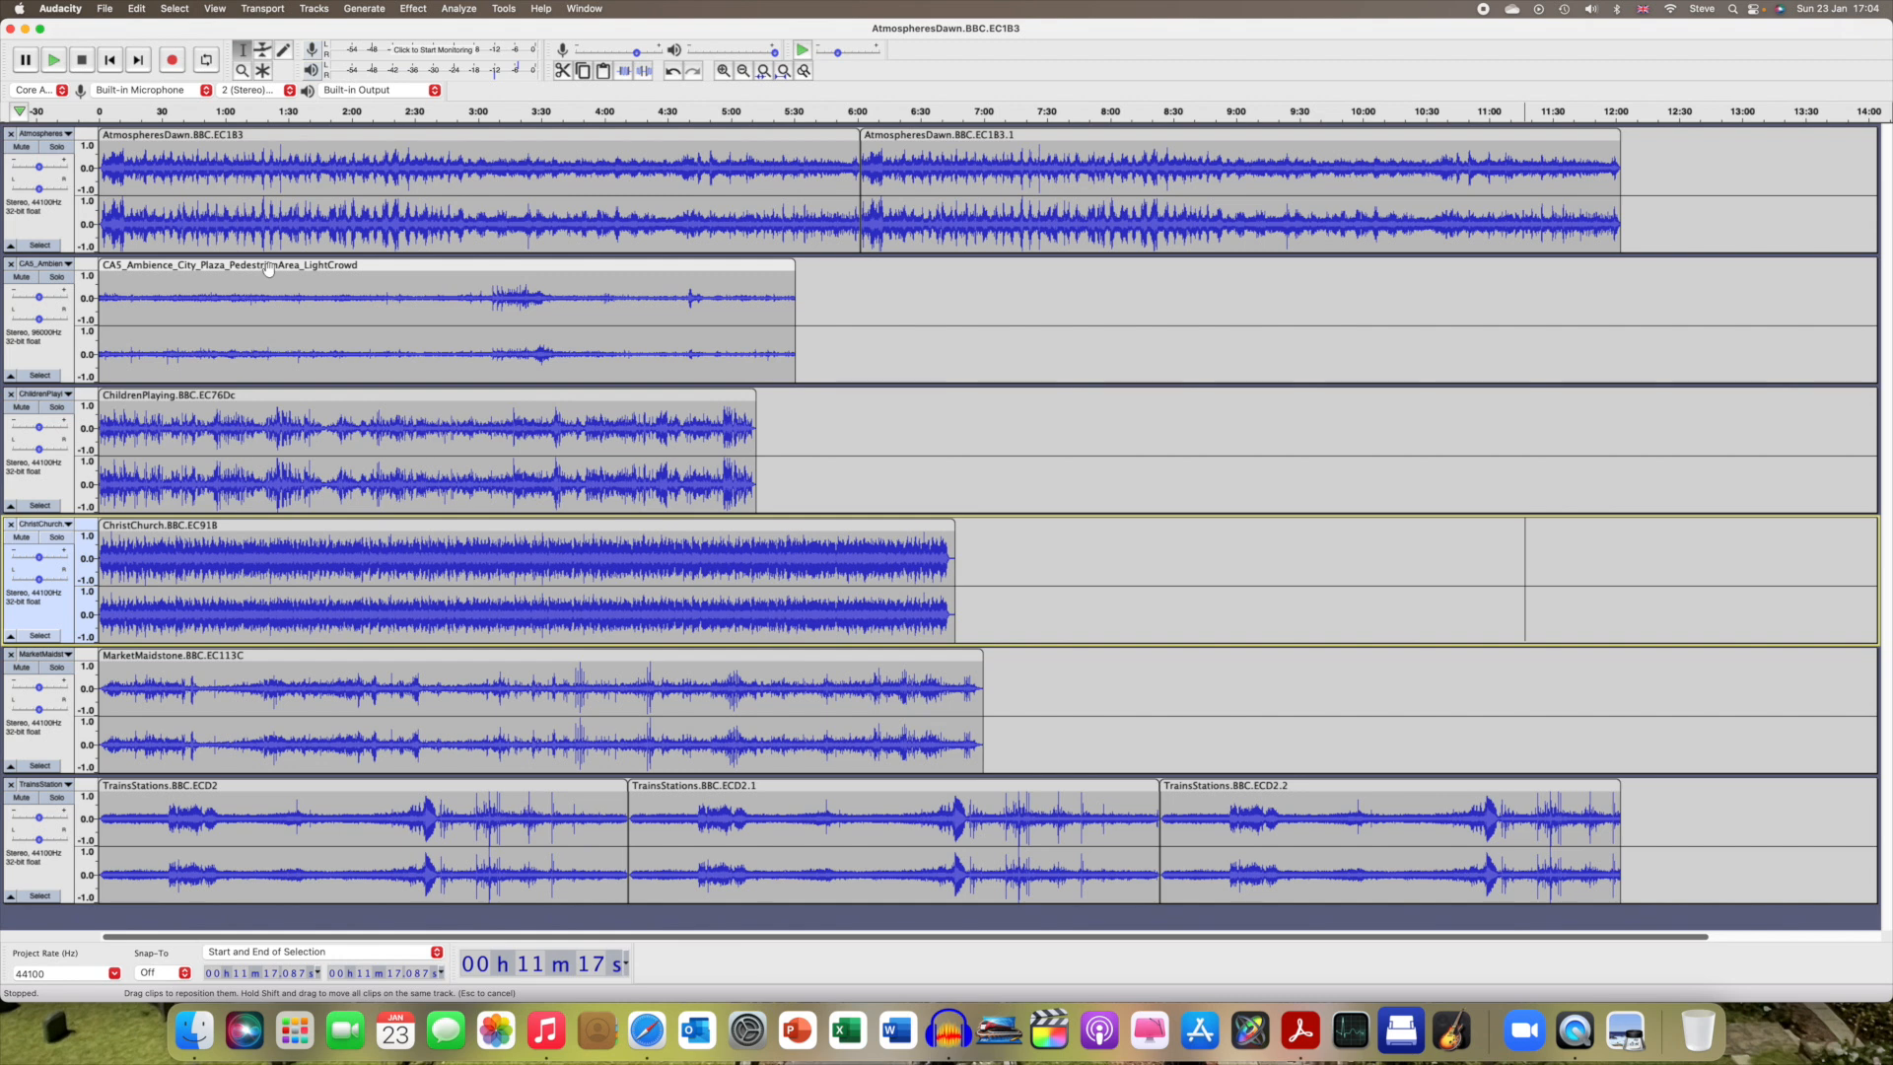
Copy the whole MarketMaidstone clip and paste it into its own track at about 7:09.
left_click(435, 659)
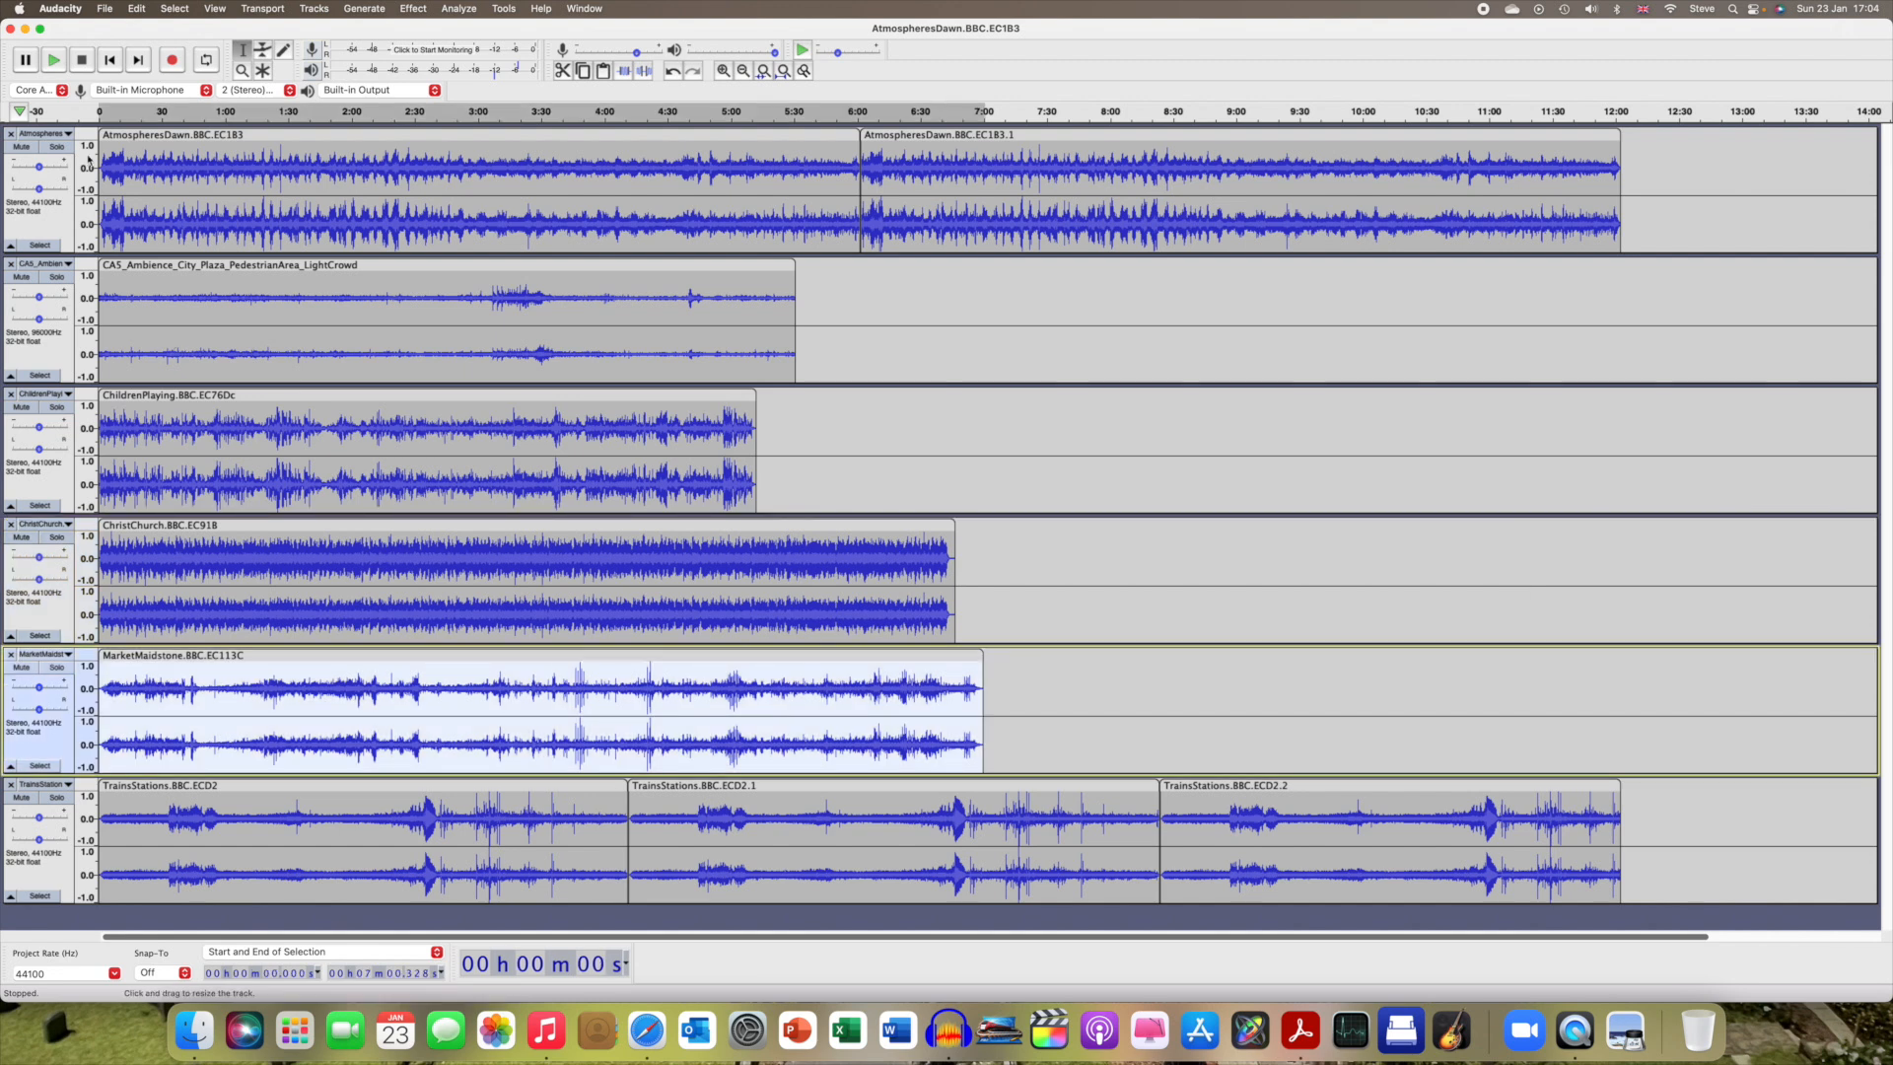
left_click(137, 8)
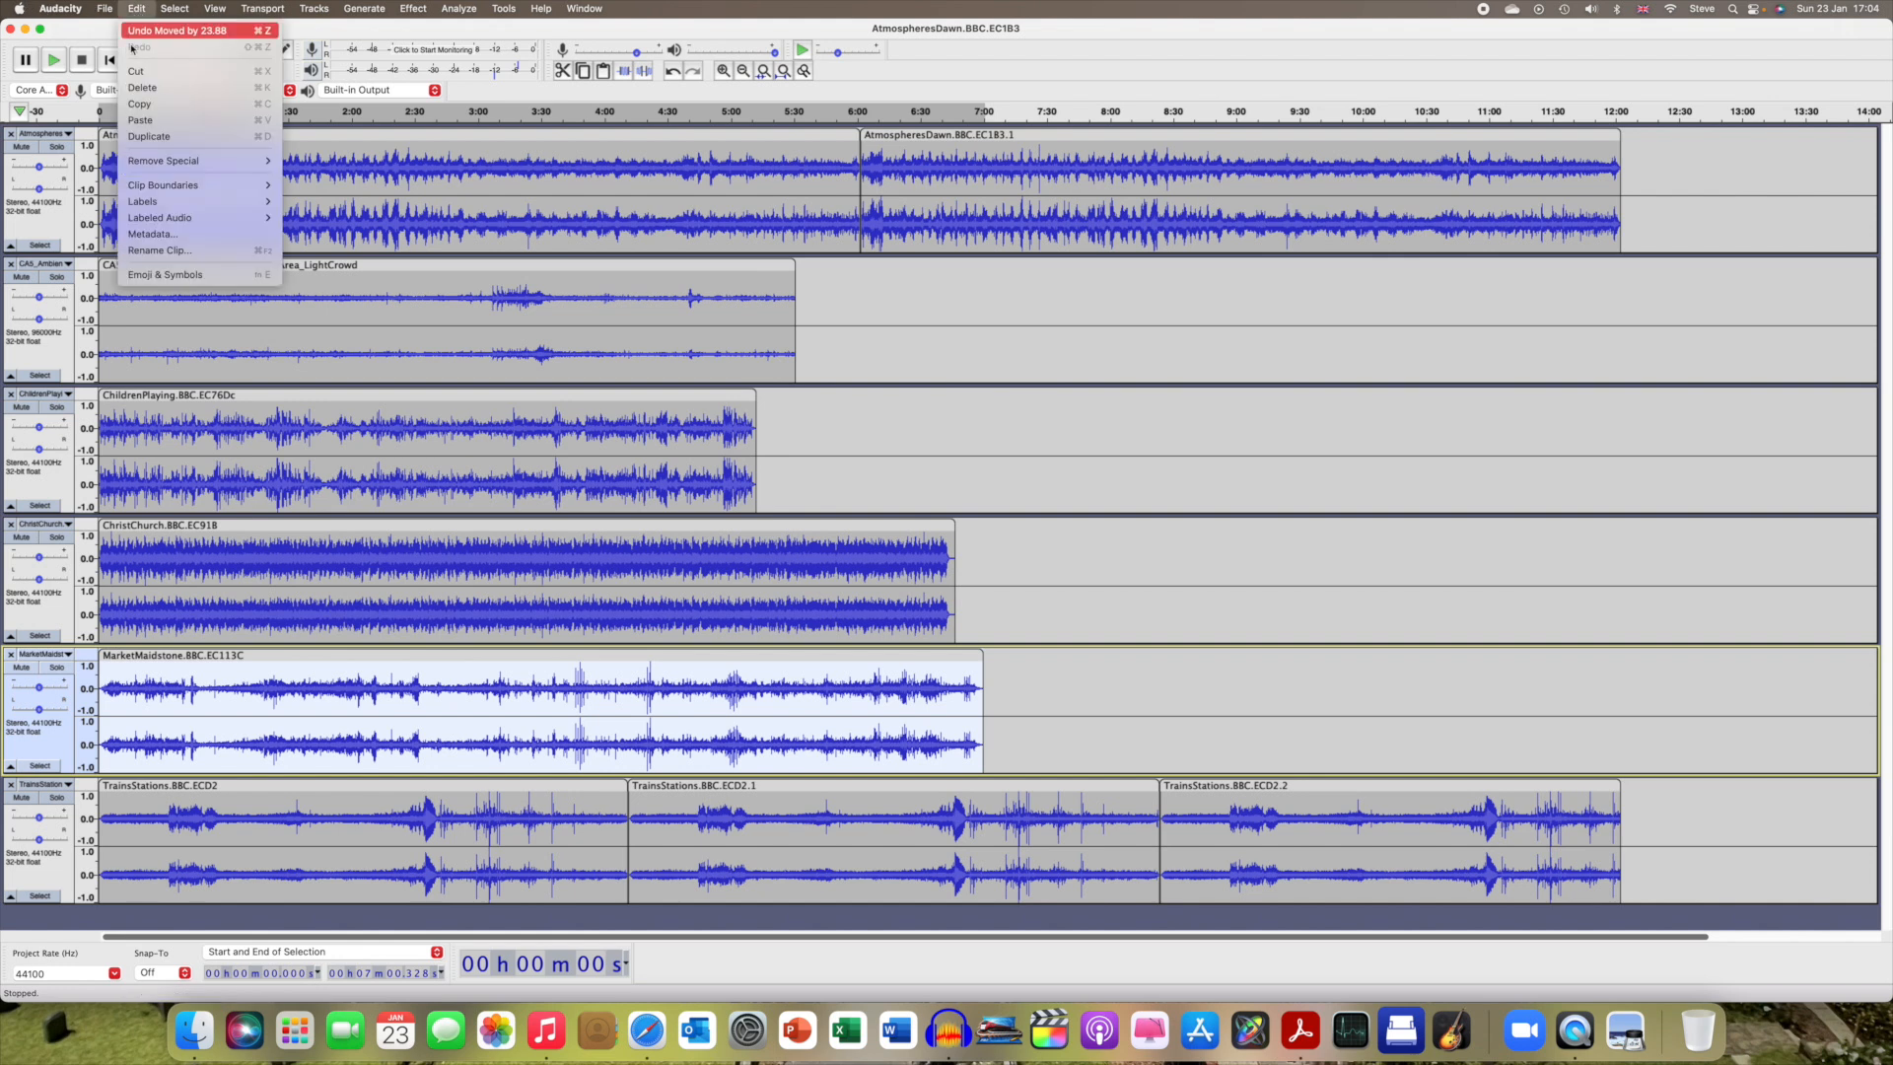
left_click(141, 105)
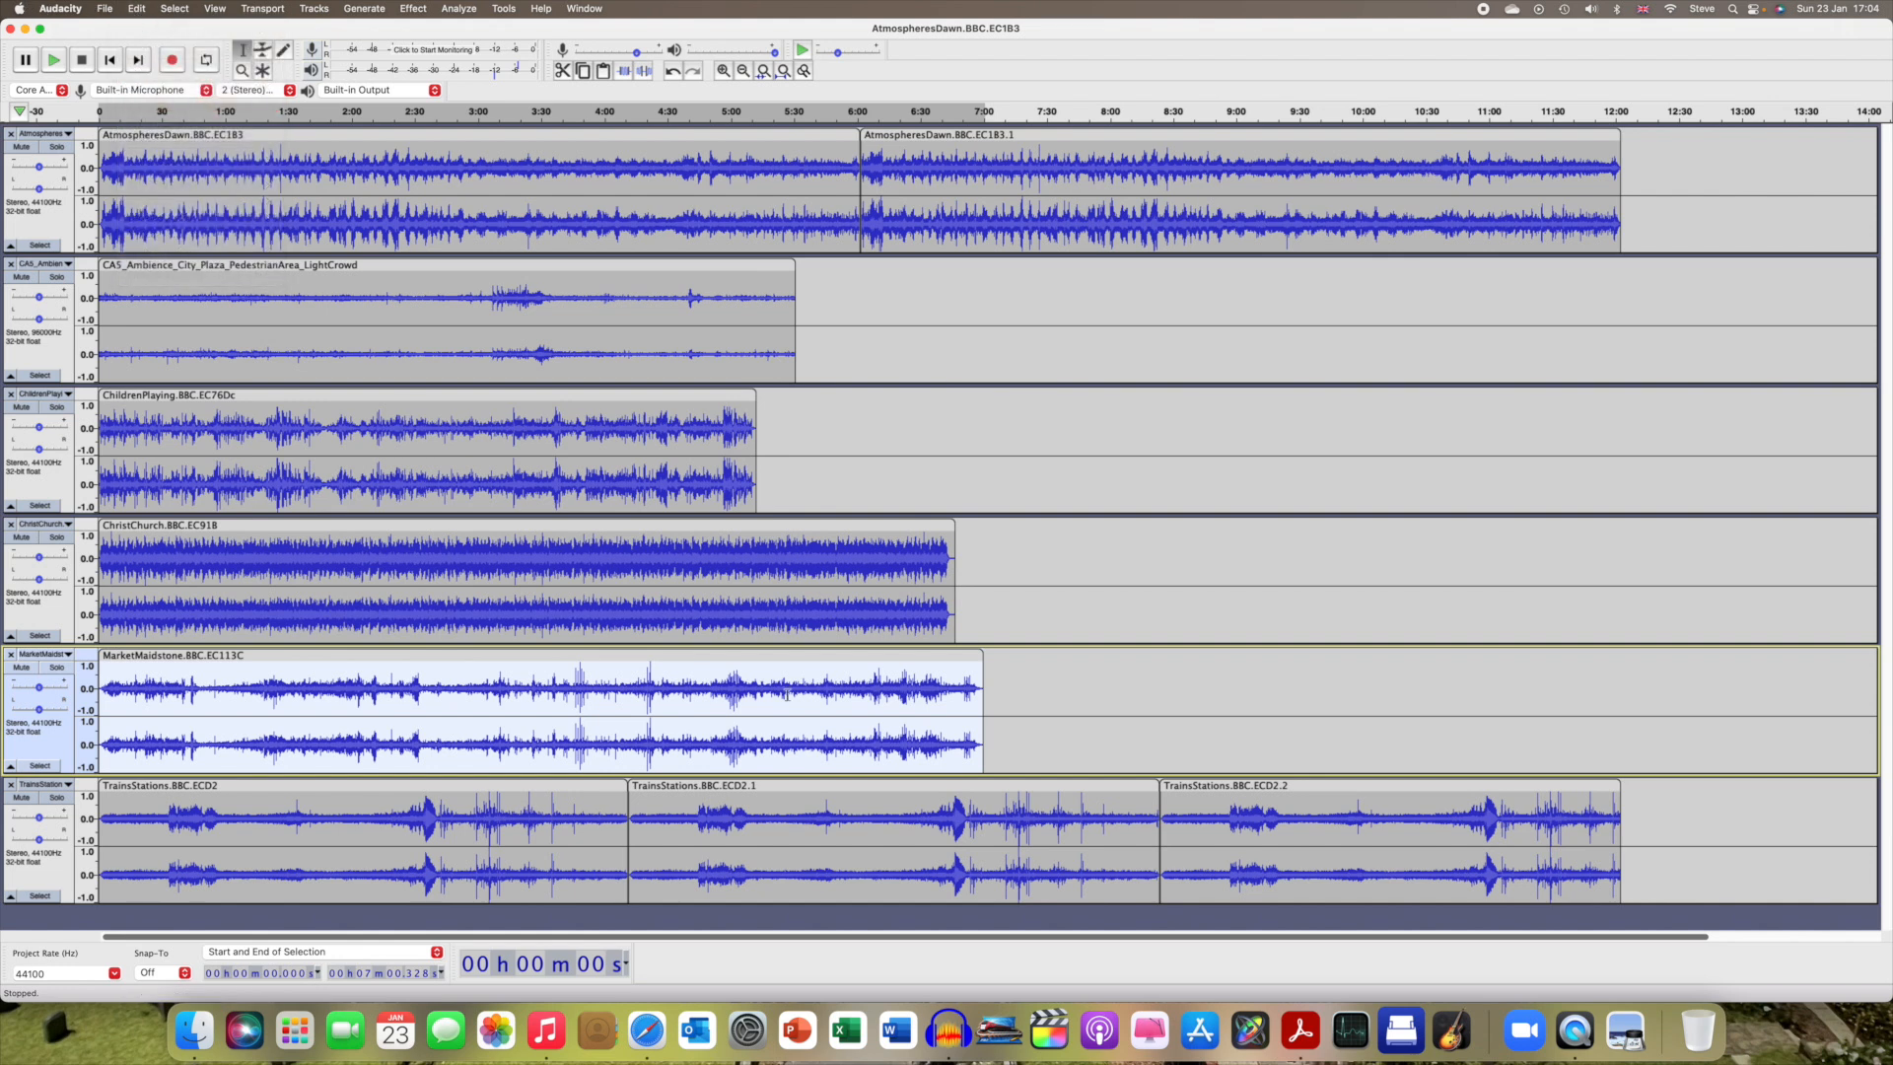
left_click(1001, 667)
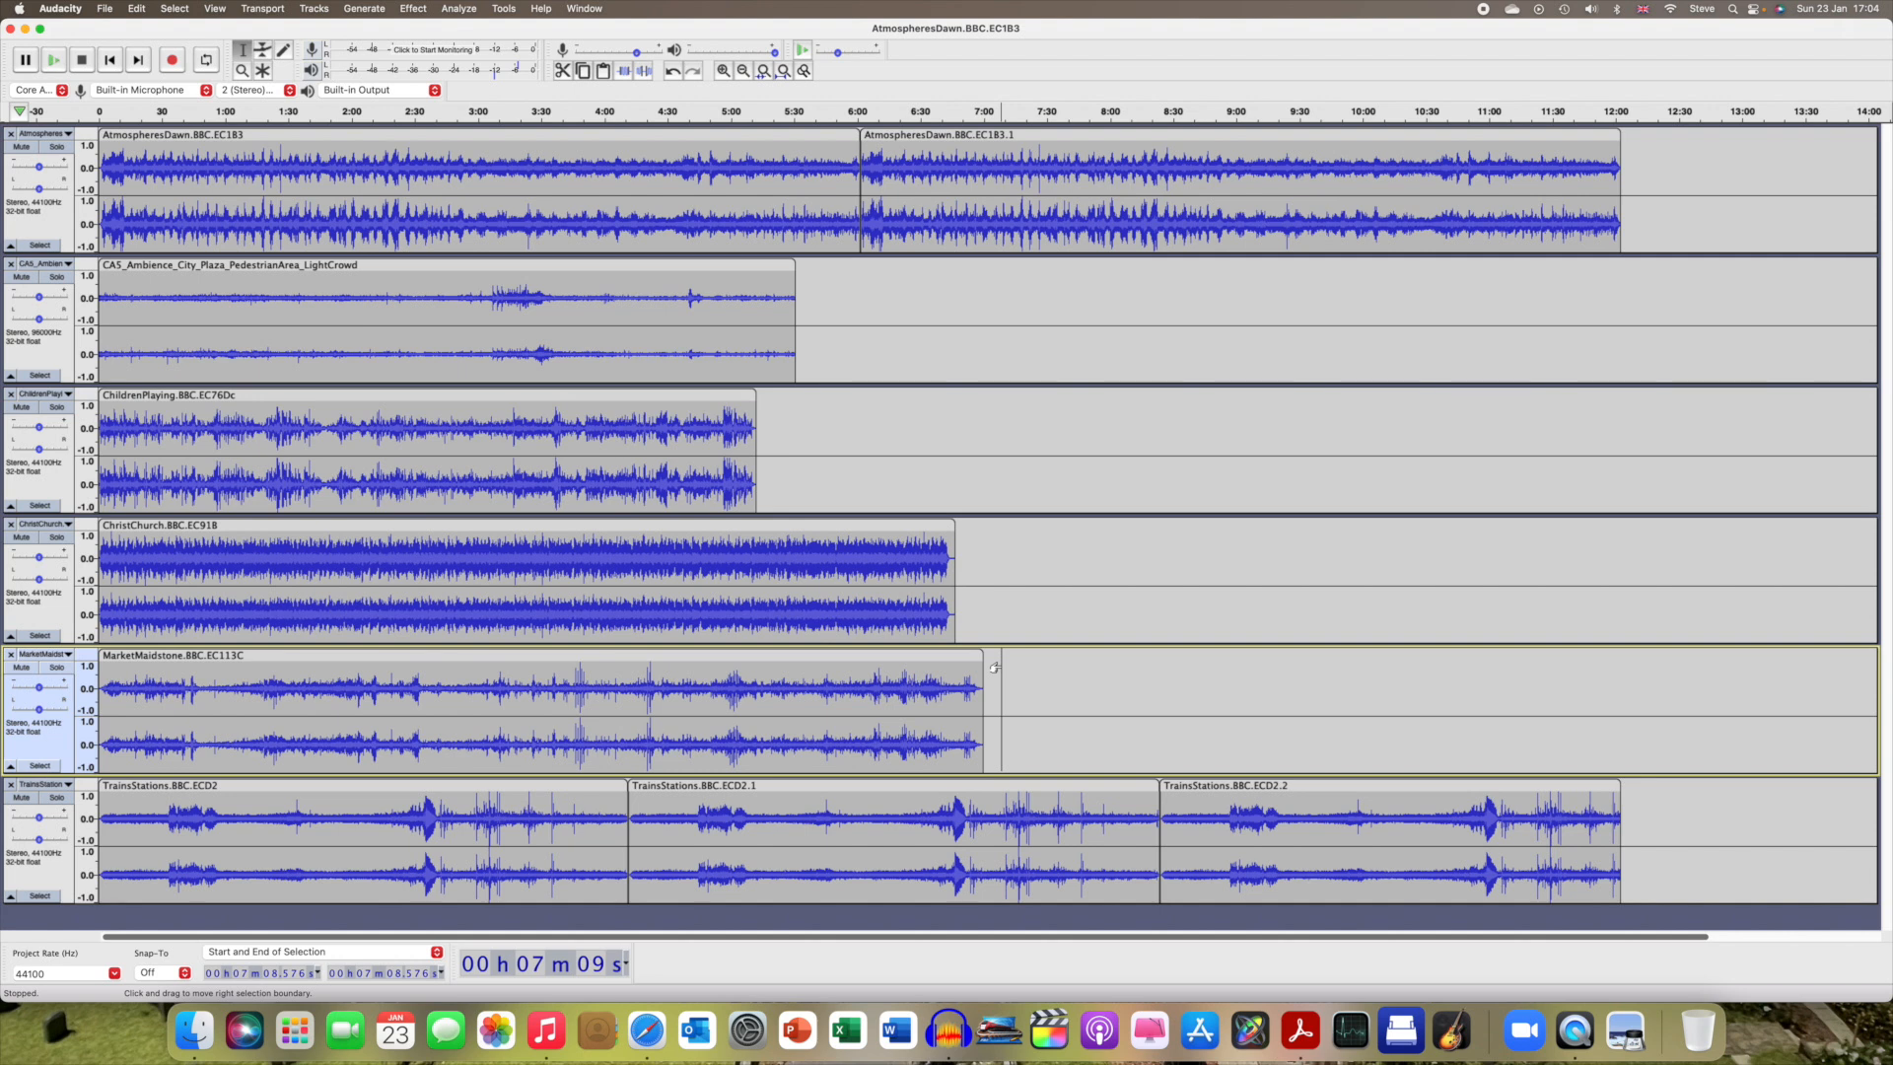
key("super+v")
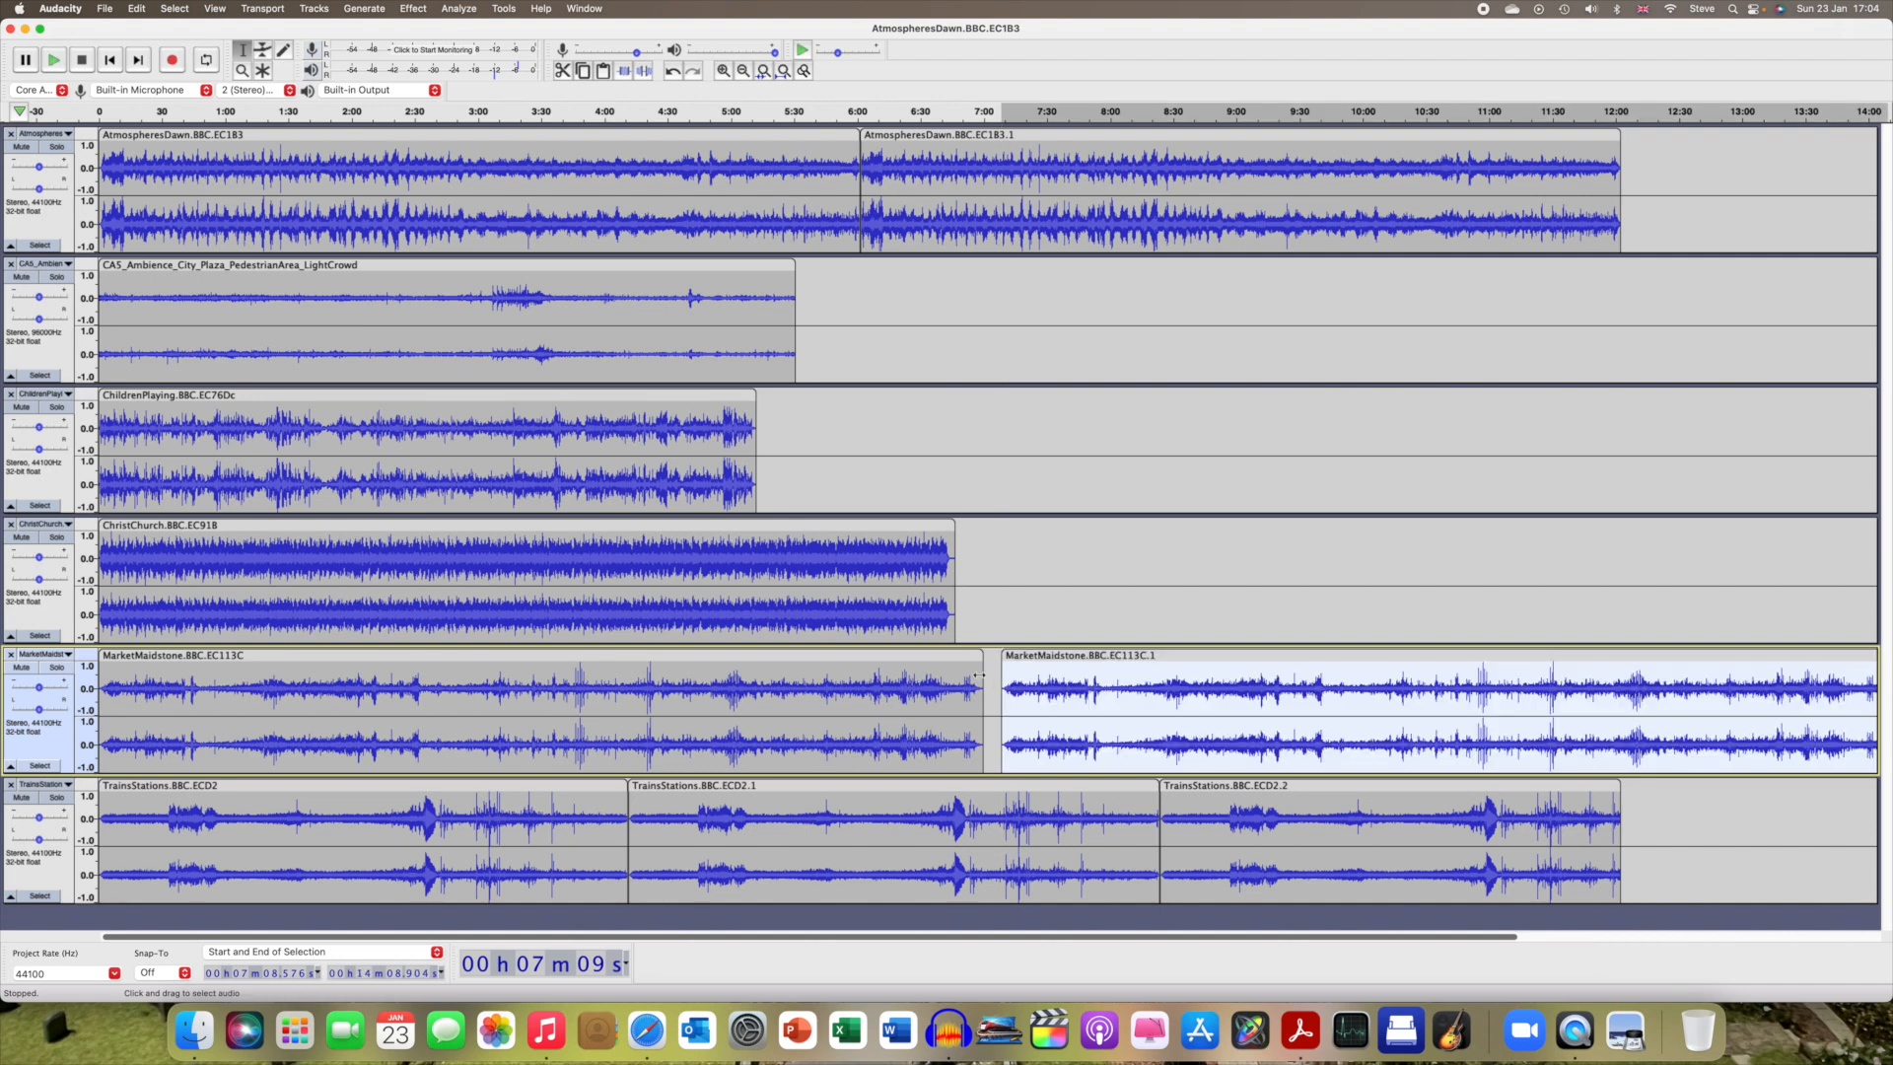
Trim the quiet tail off the first MarketMaidstone clip, move the copy directly against it, and clear the selection.
left_click_drag(976, 663, 974, 664)
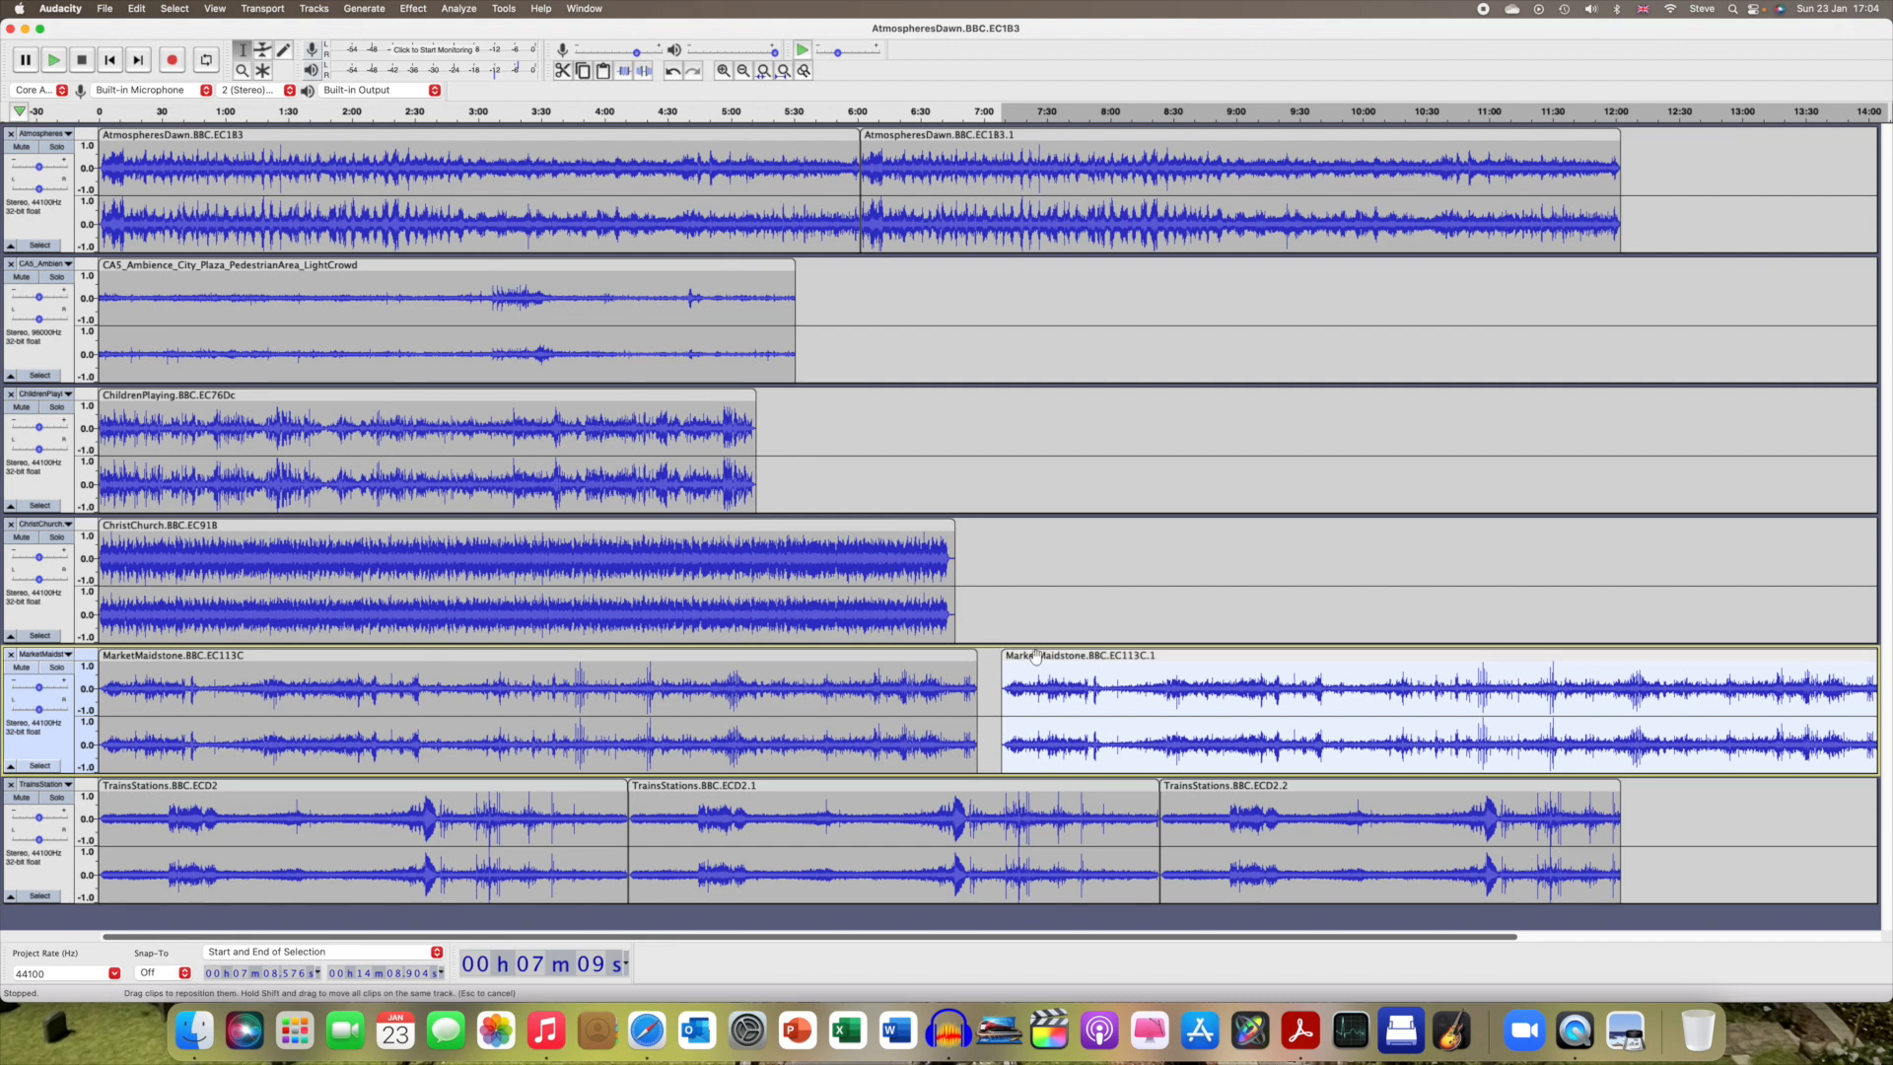
left_click_drag(1001, 657, 988, 658)
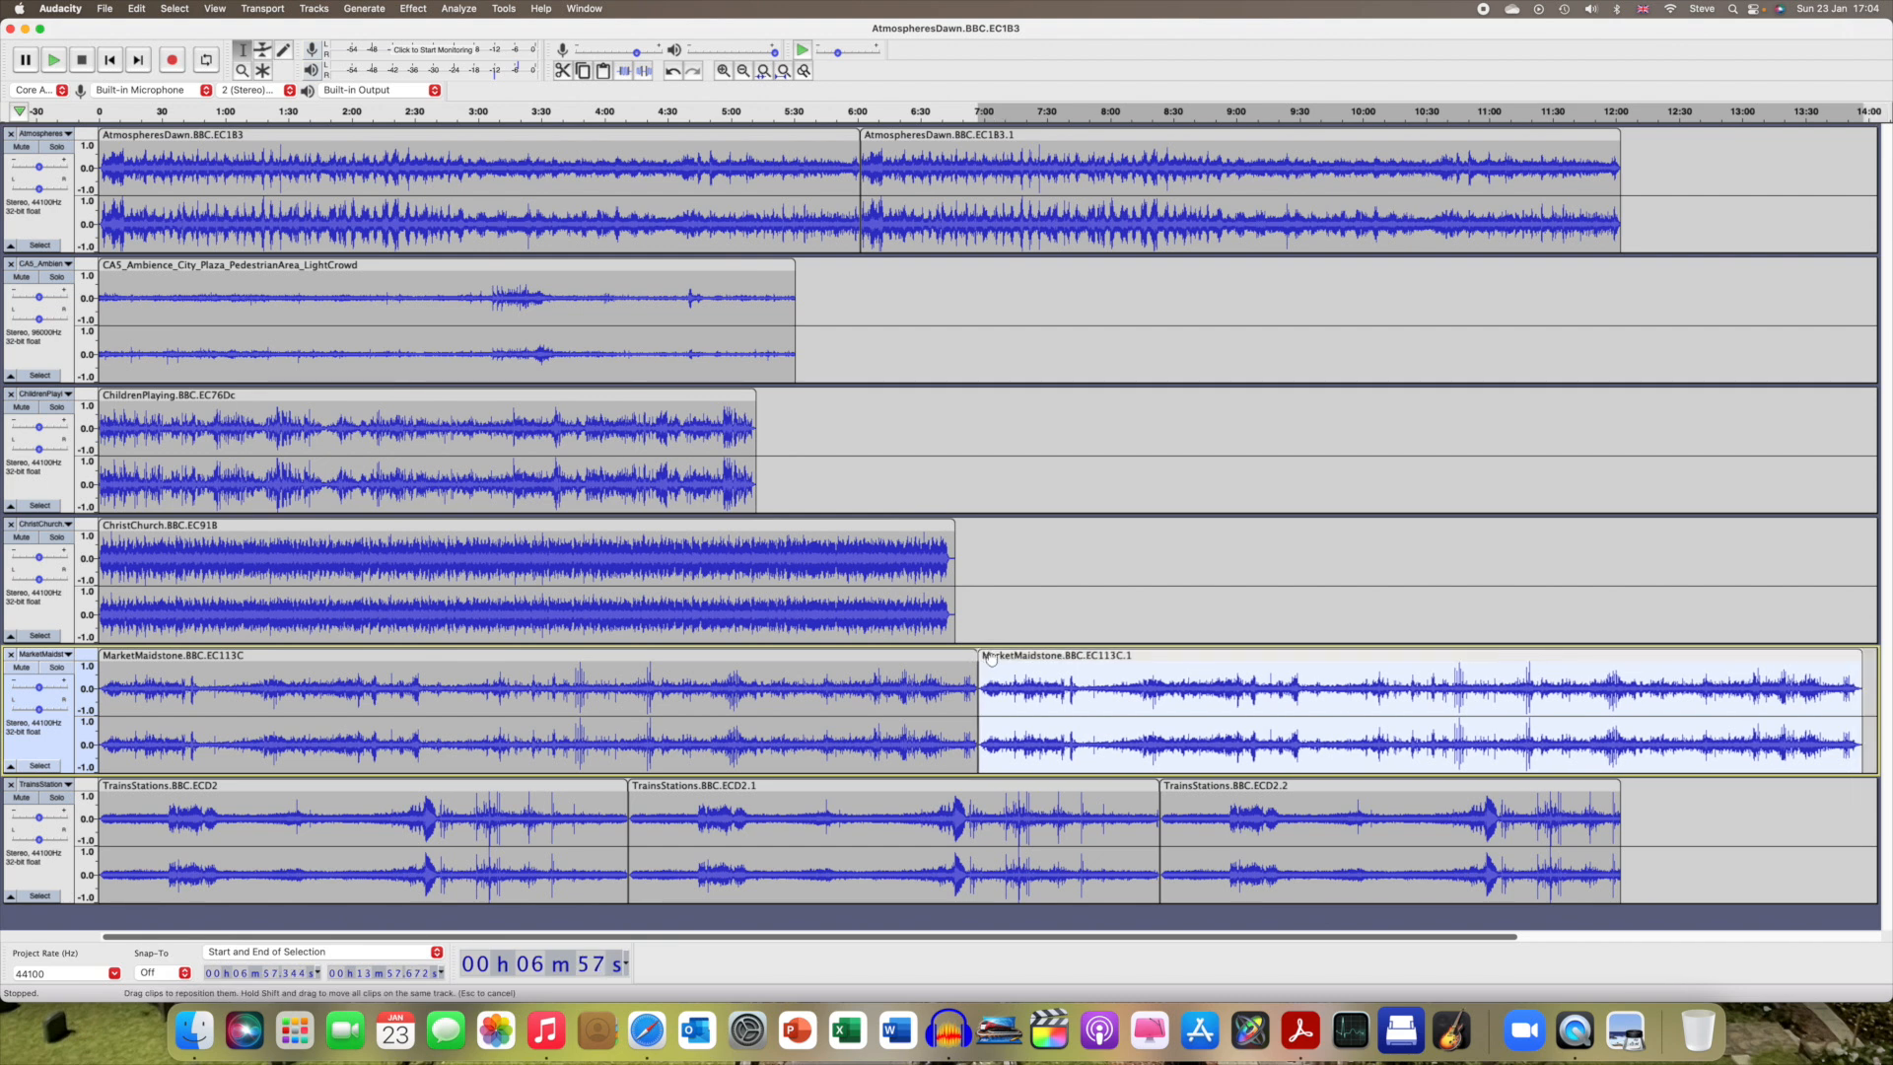
left_click(1660, 561)
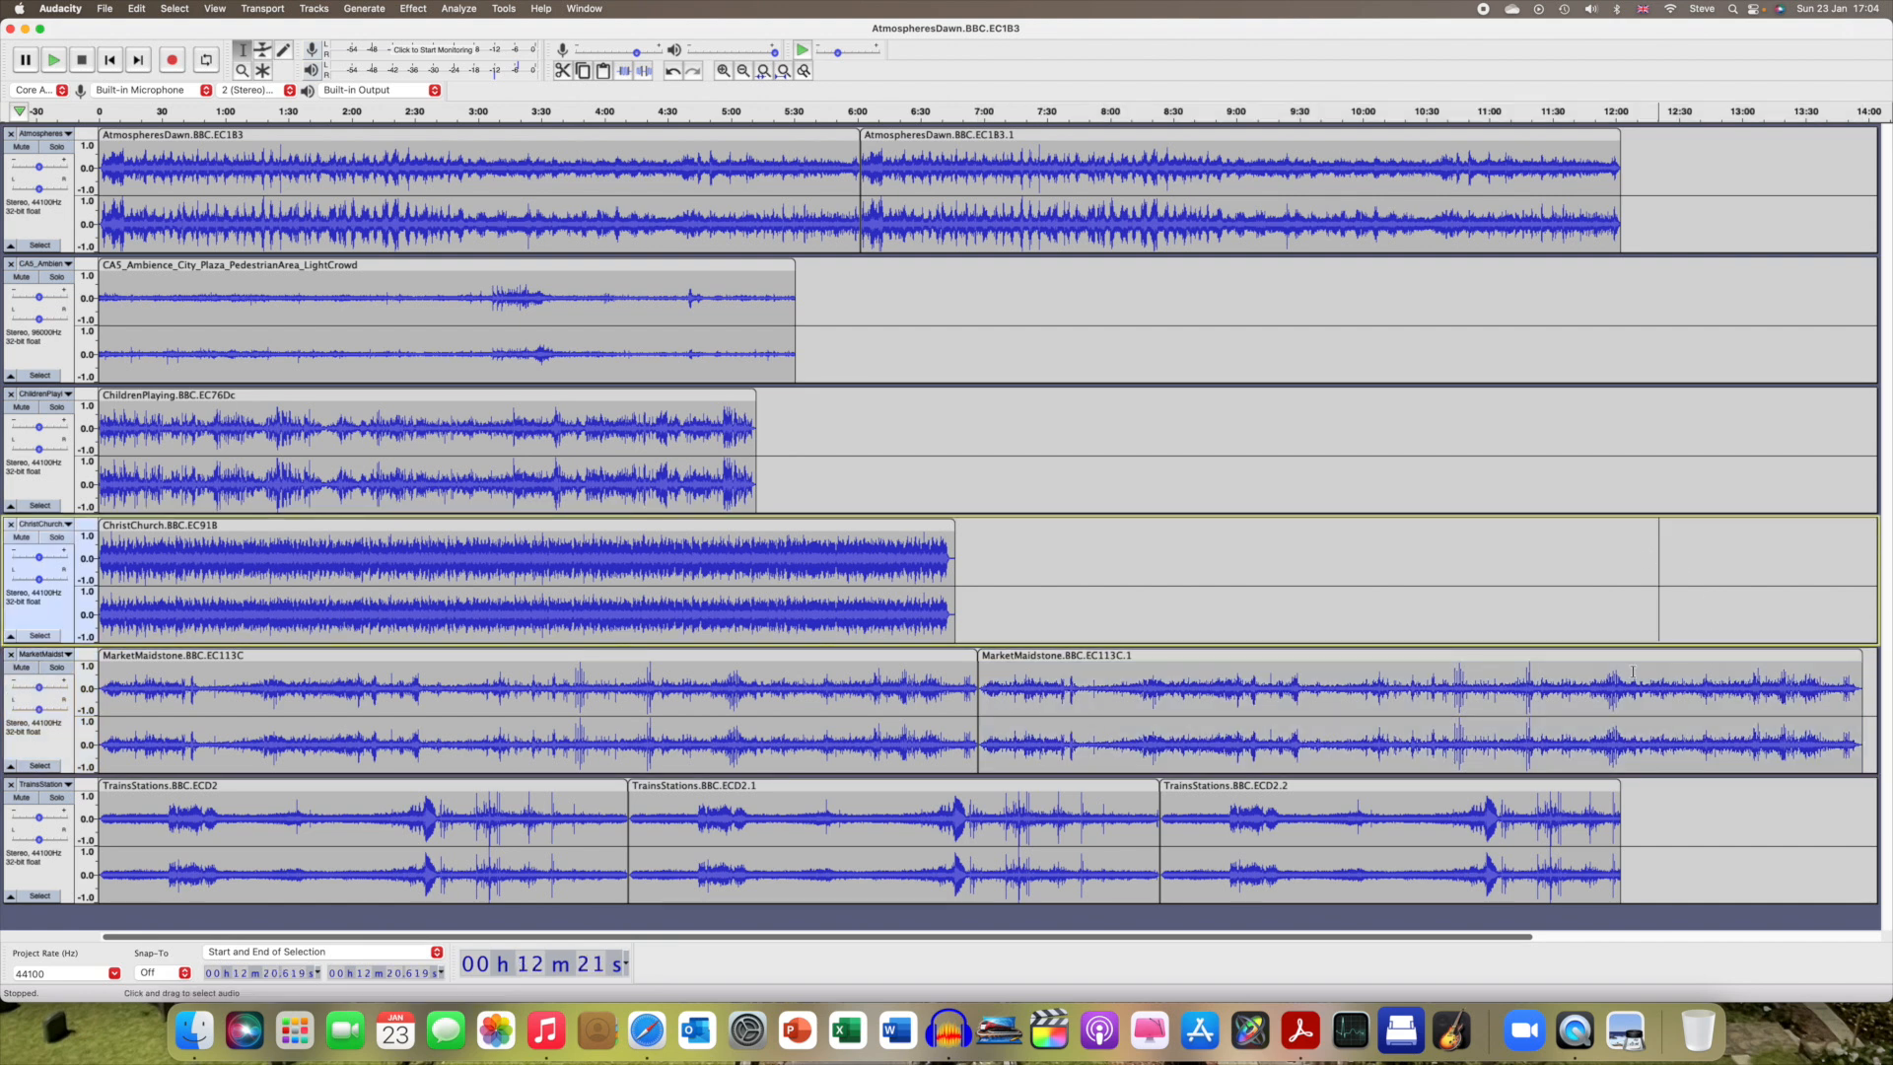
Cut the second MarketMaidstone clip from about 12:08 onward and trim its end back to about 12:00.
left_click_drag(1632, 669, 1872, 685)
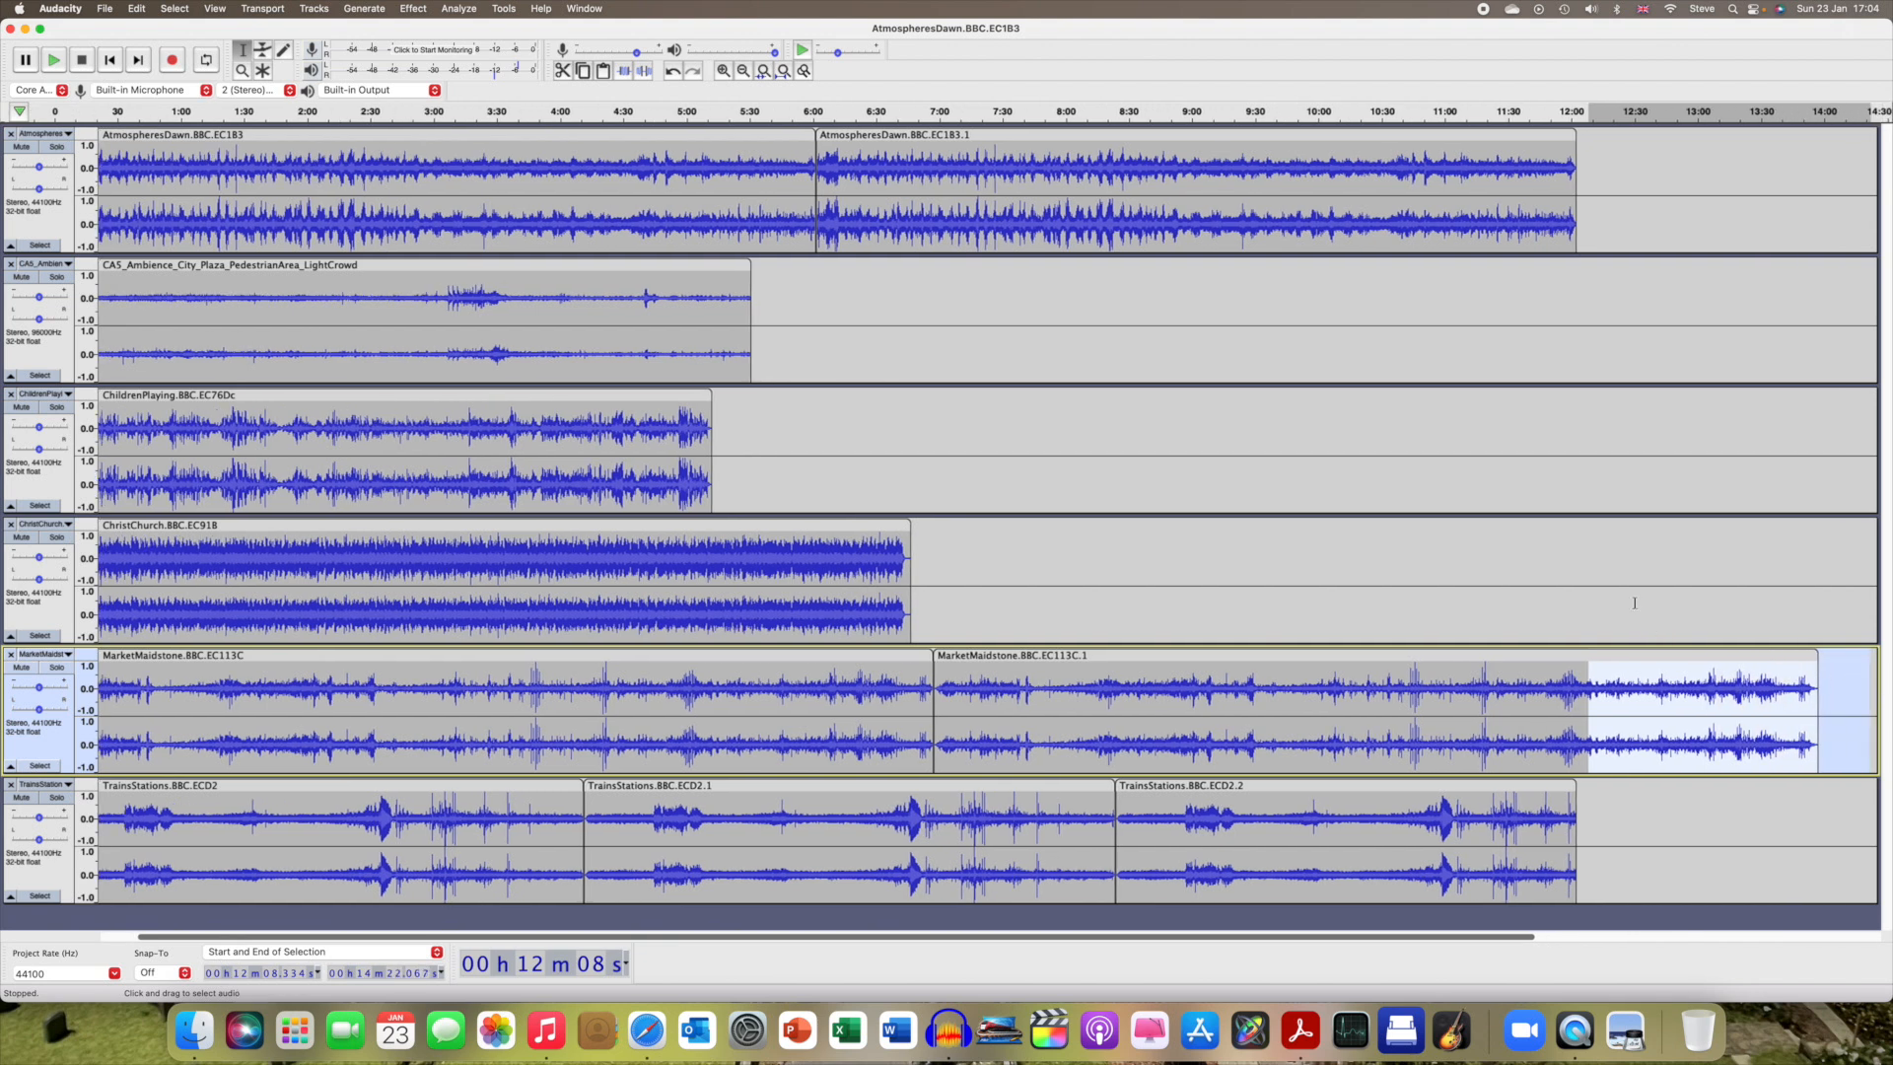
left_click(563, 74)
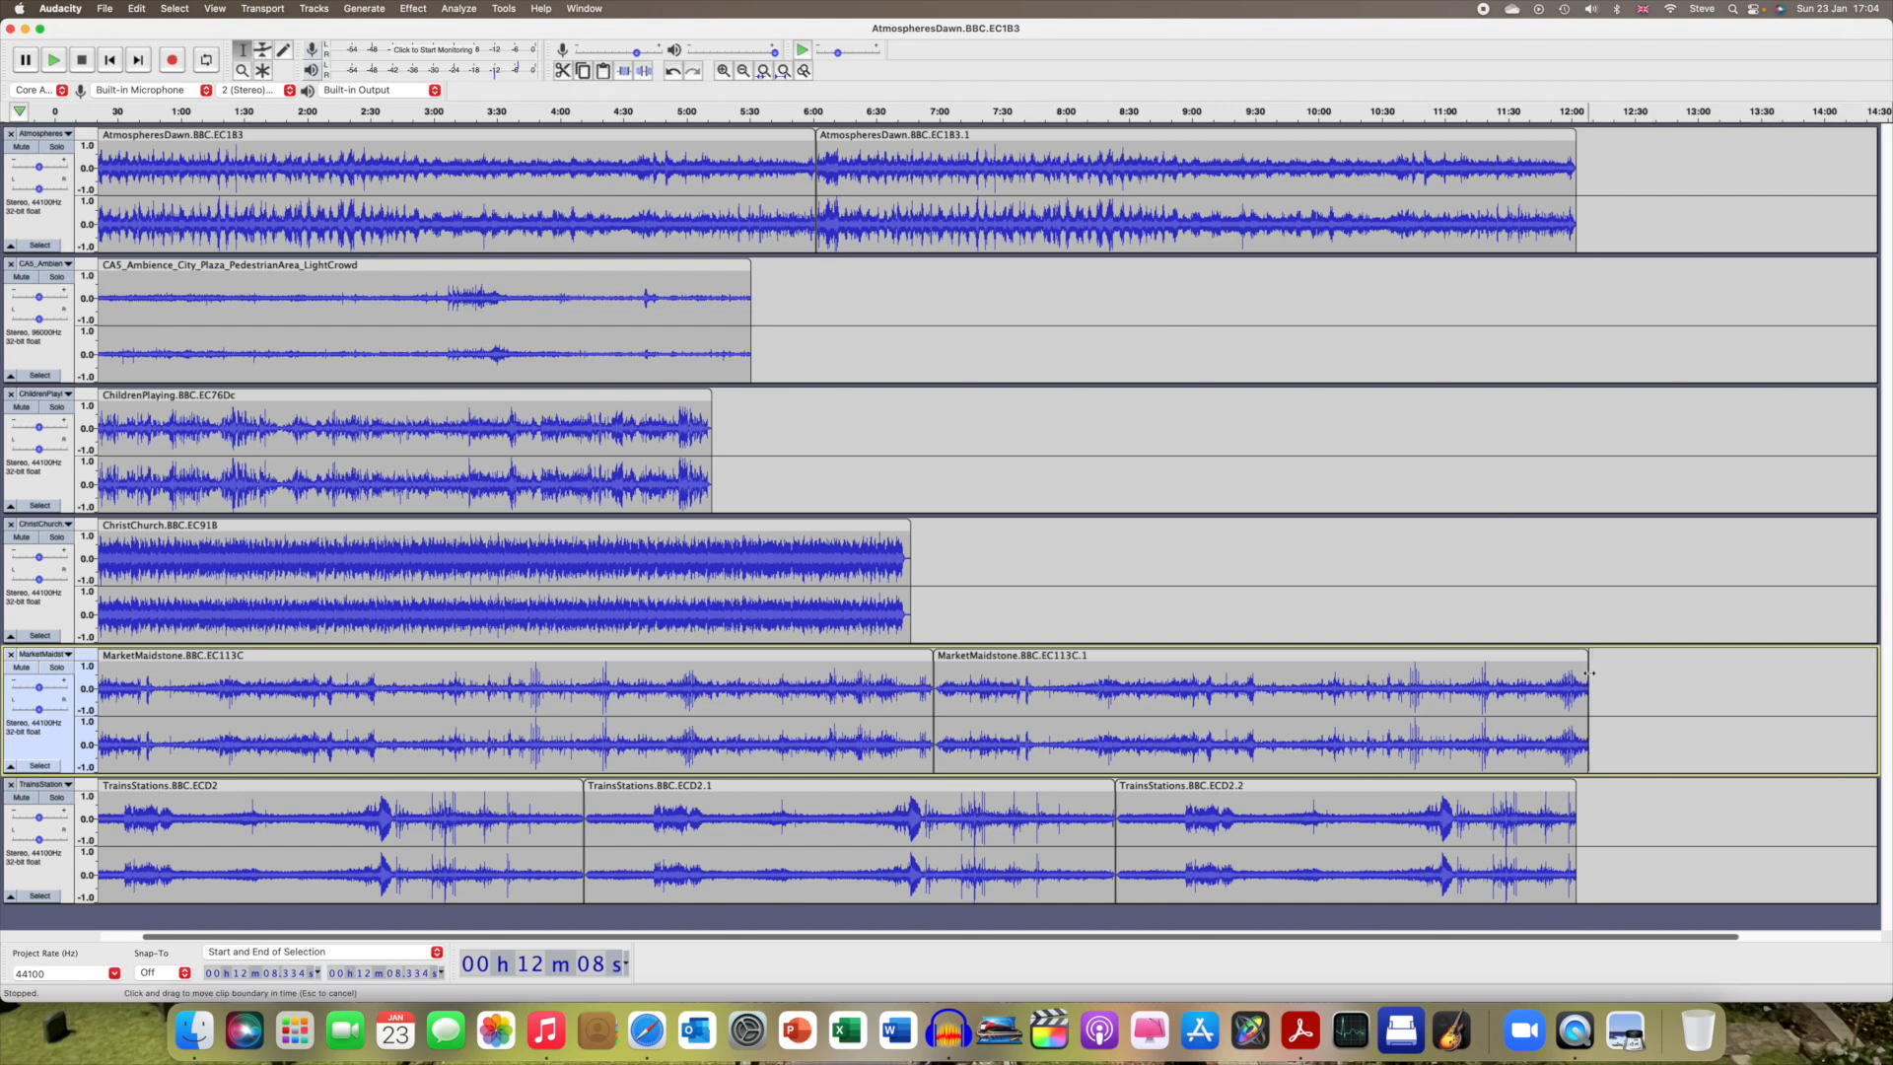
left_click_drag(1589, 673, 1573, 674)
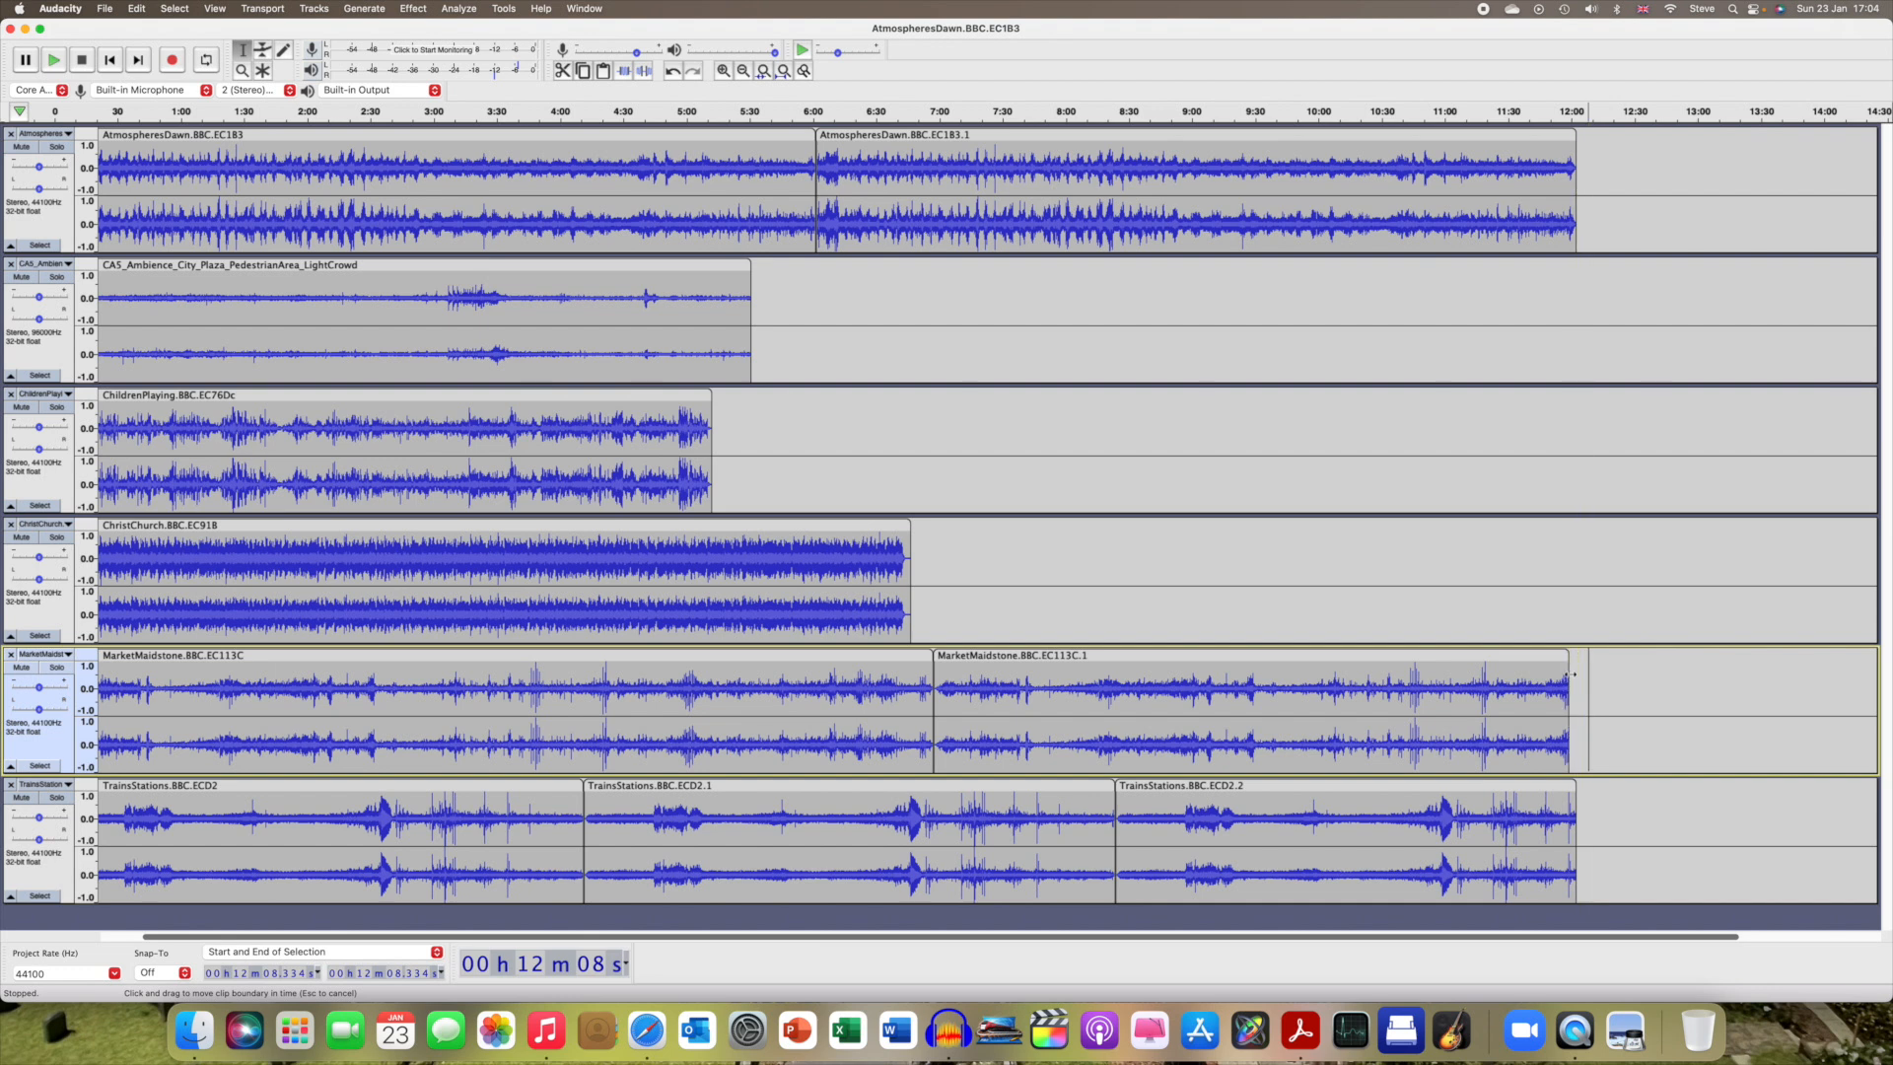
left_click(1466, 455)
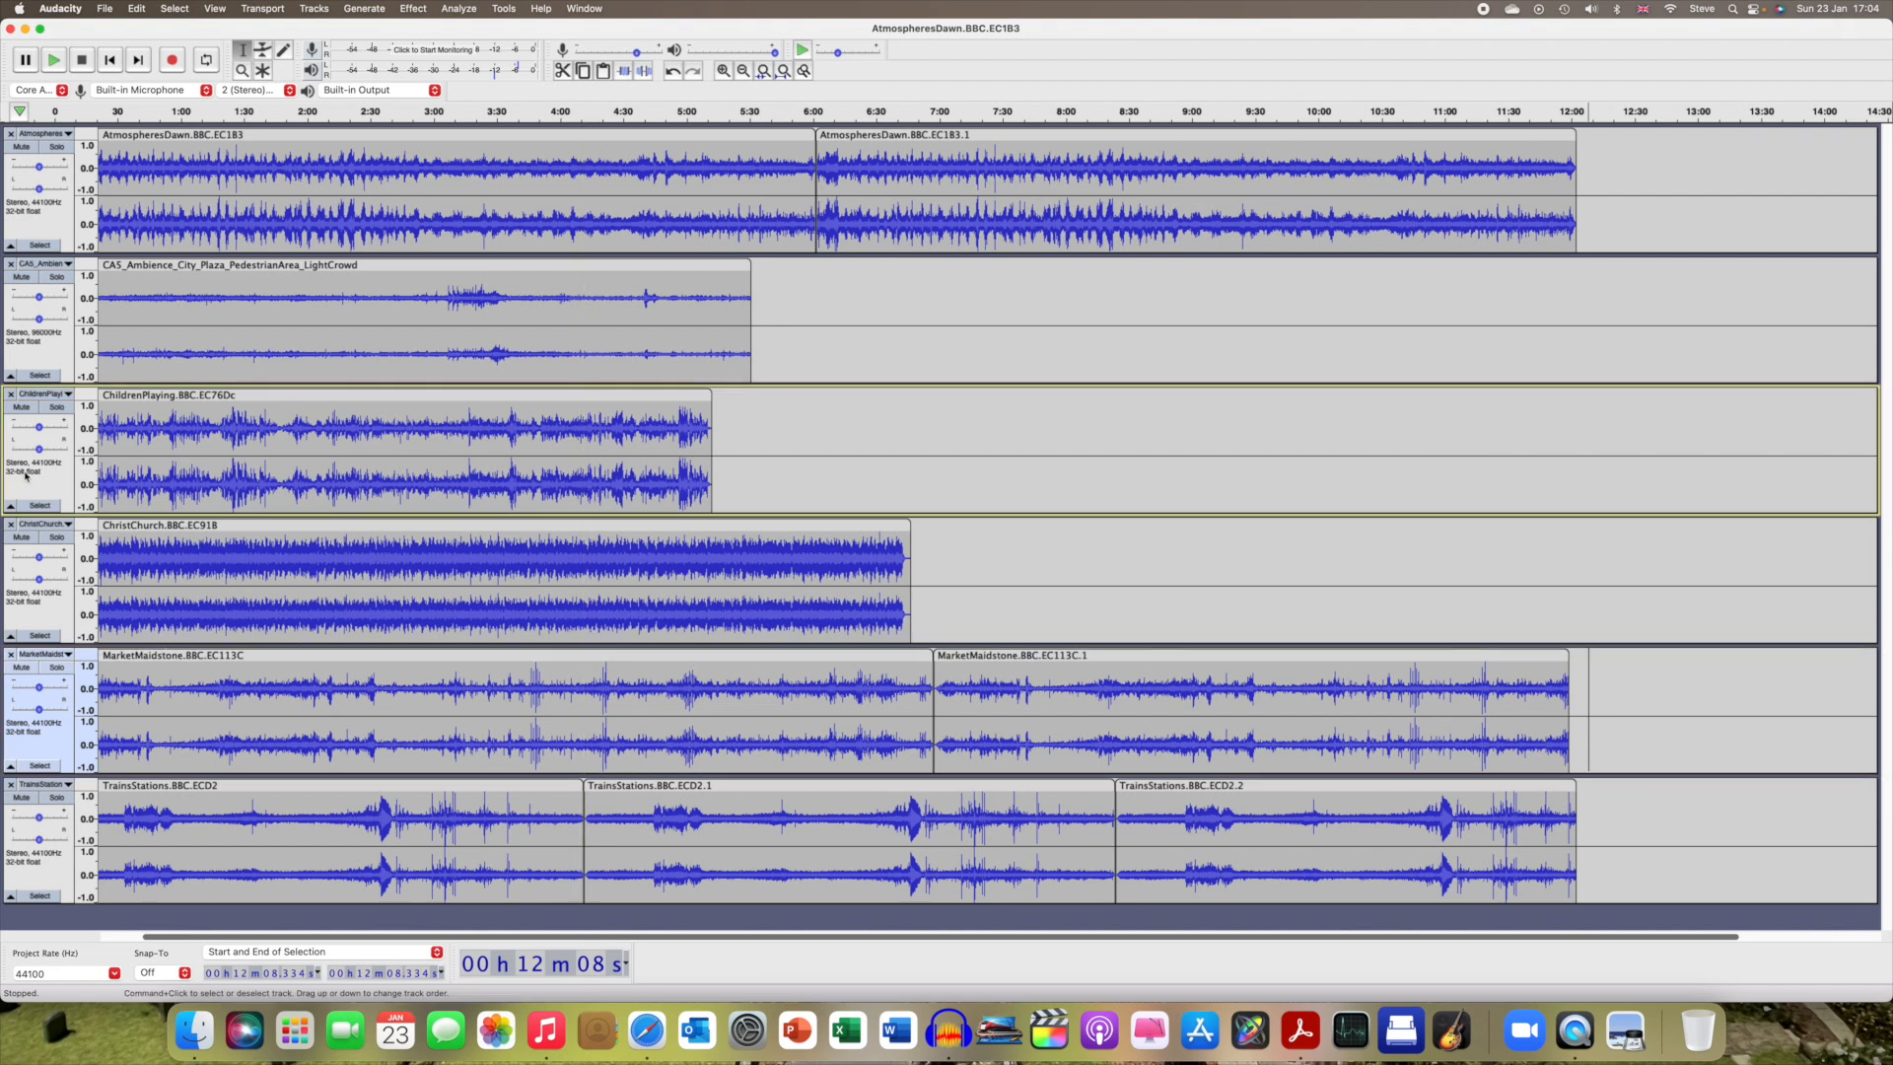
Copy the whole CAS_Ambience_City_Plaza clip and paste it into its own track at about 5:45 and again at about 12:09.
left_click(226, 267)
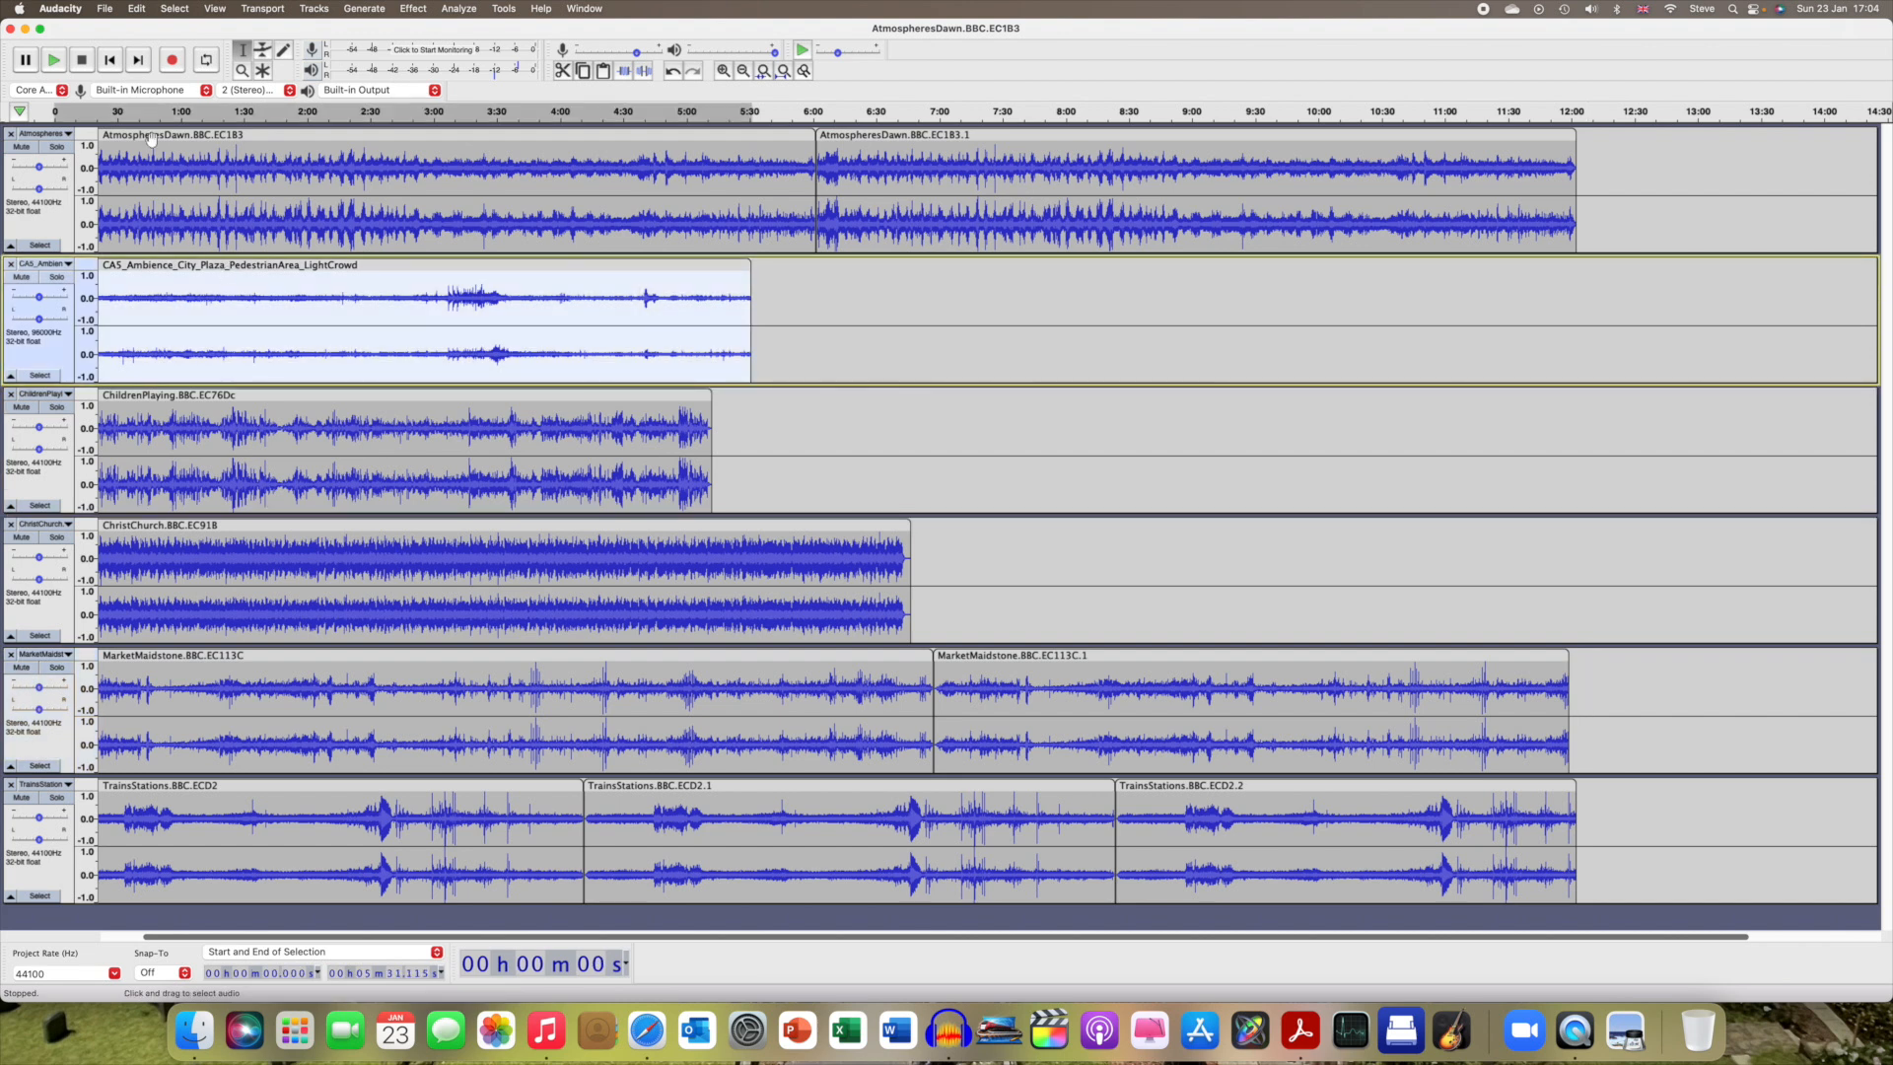
left_click(135, 10)
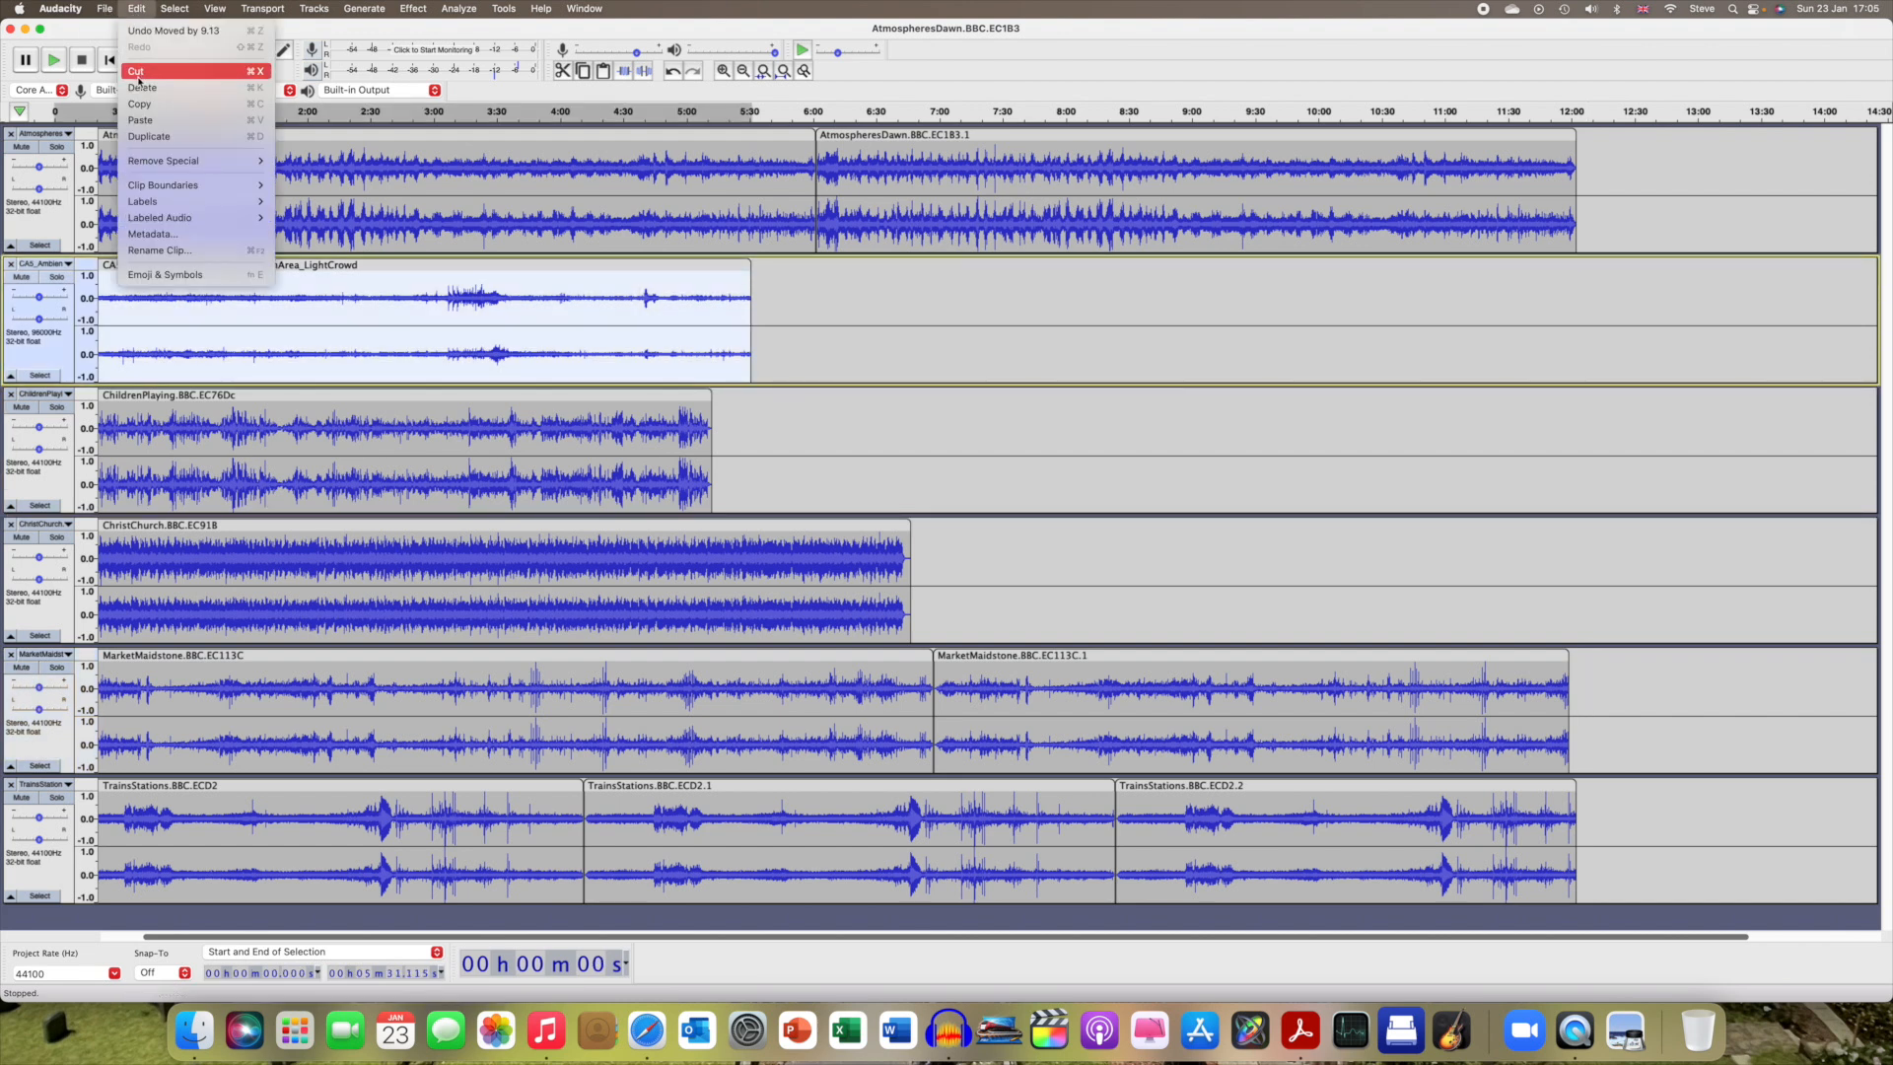
left_click(140, 103)
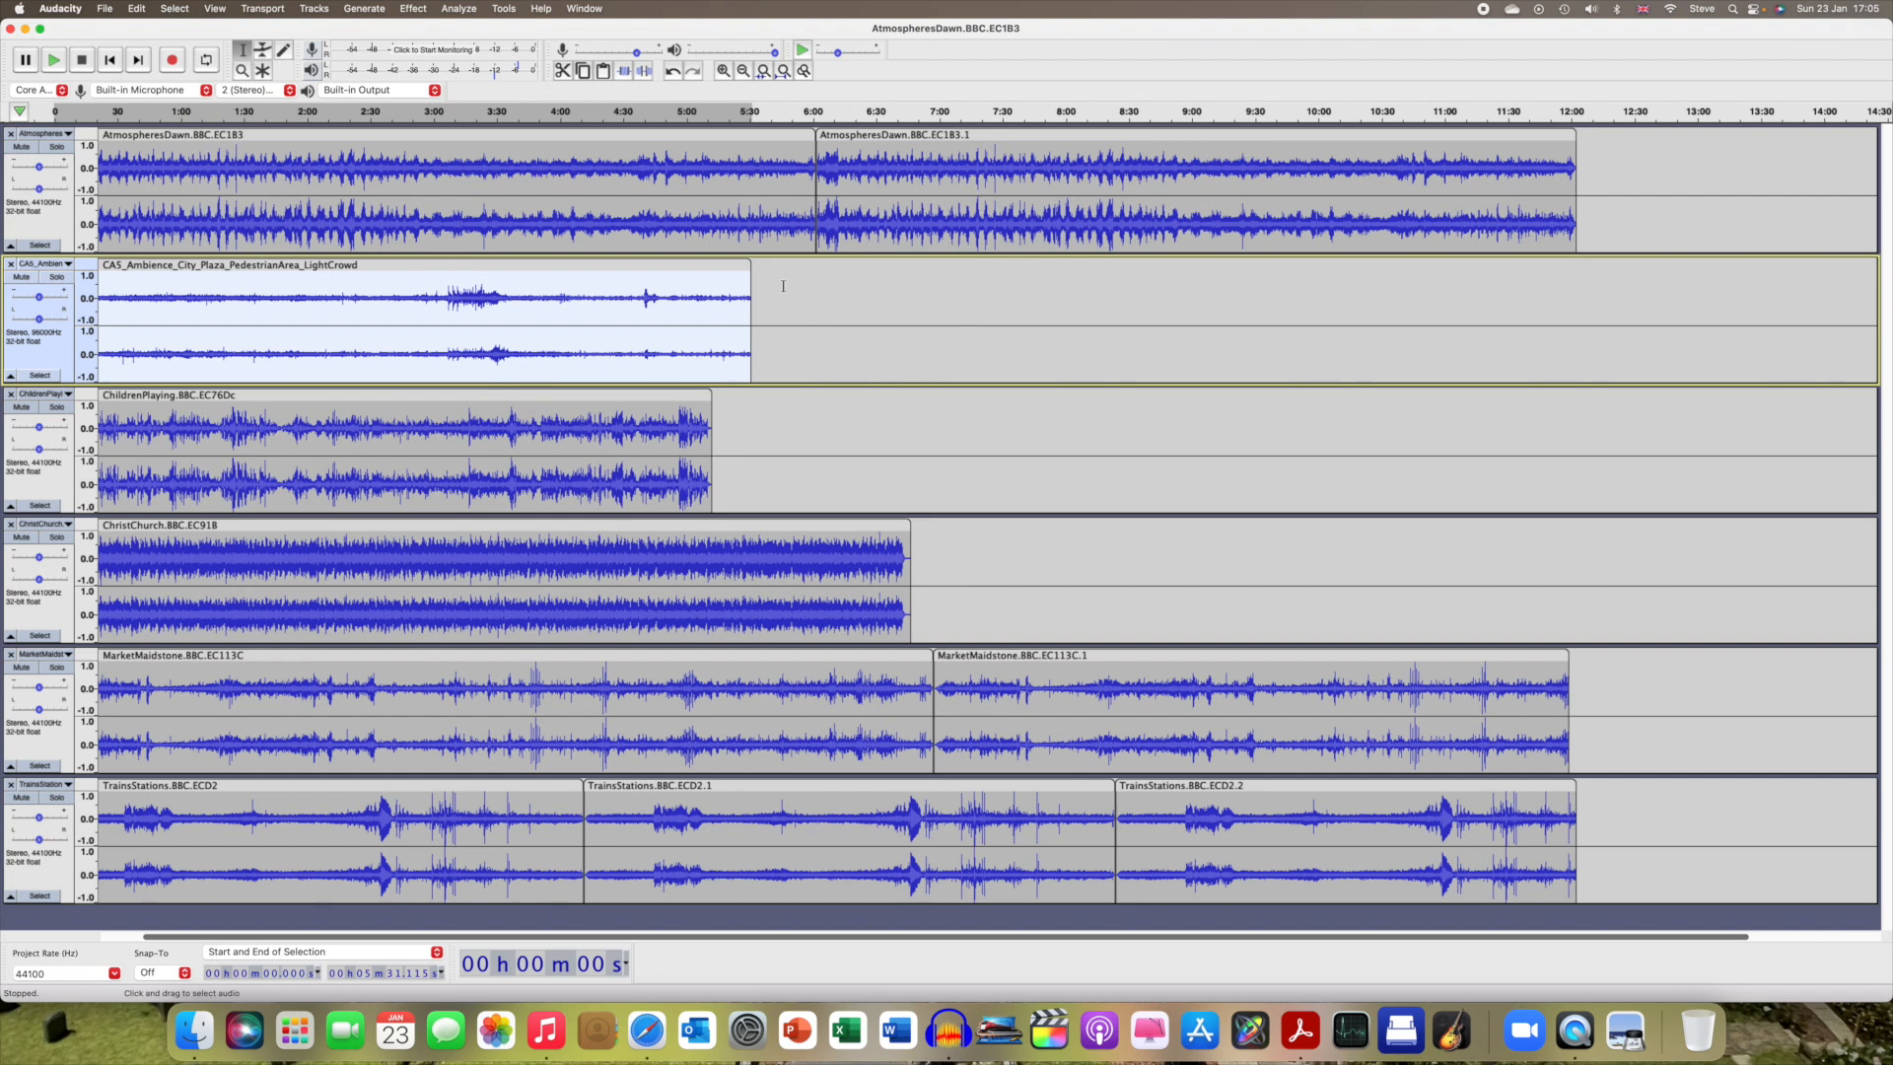
left_click(780, 281)
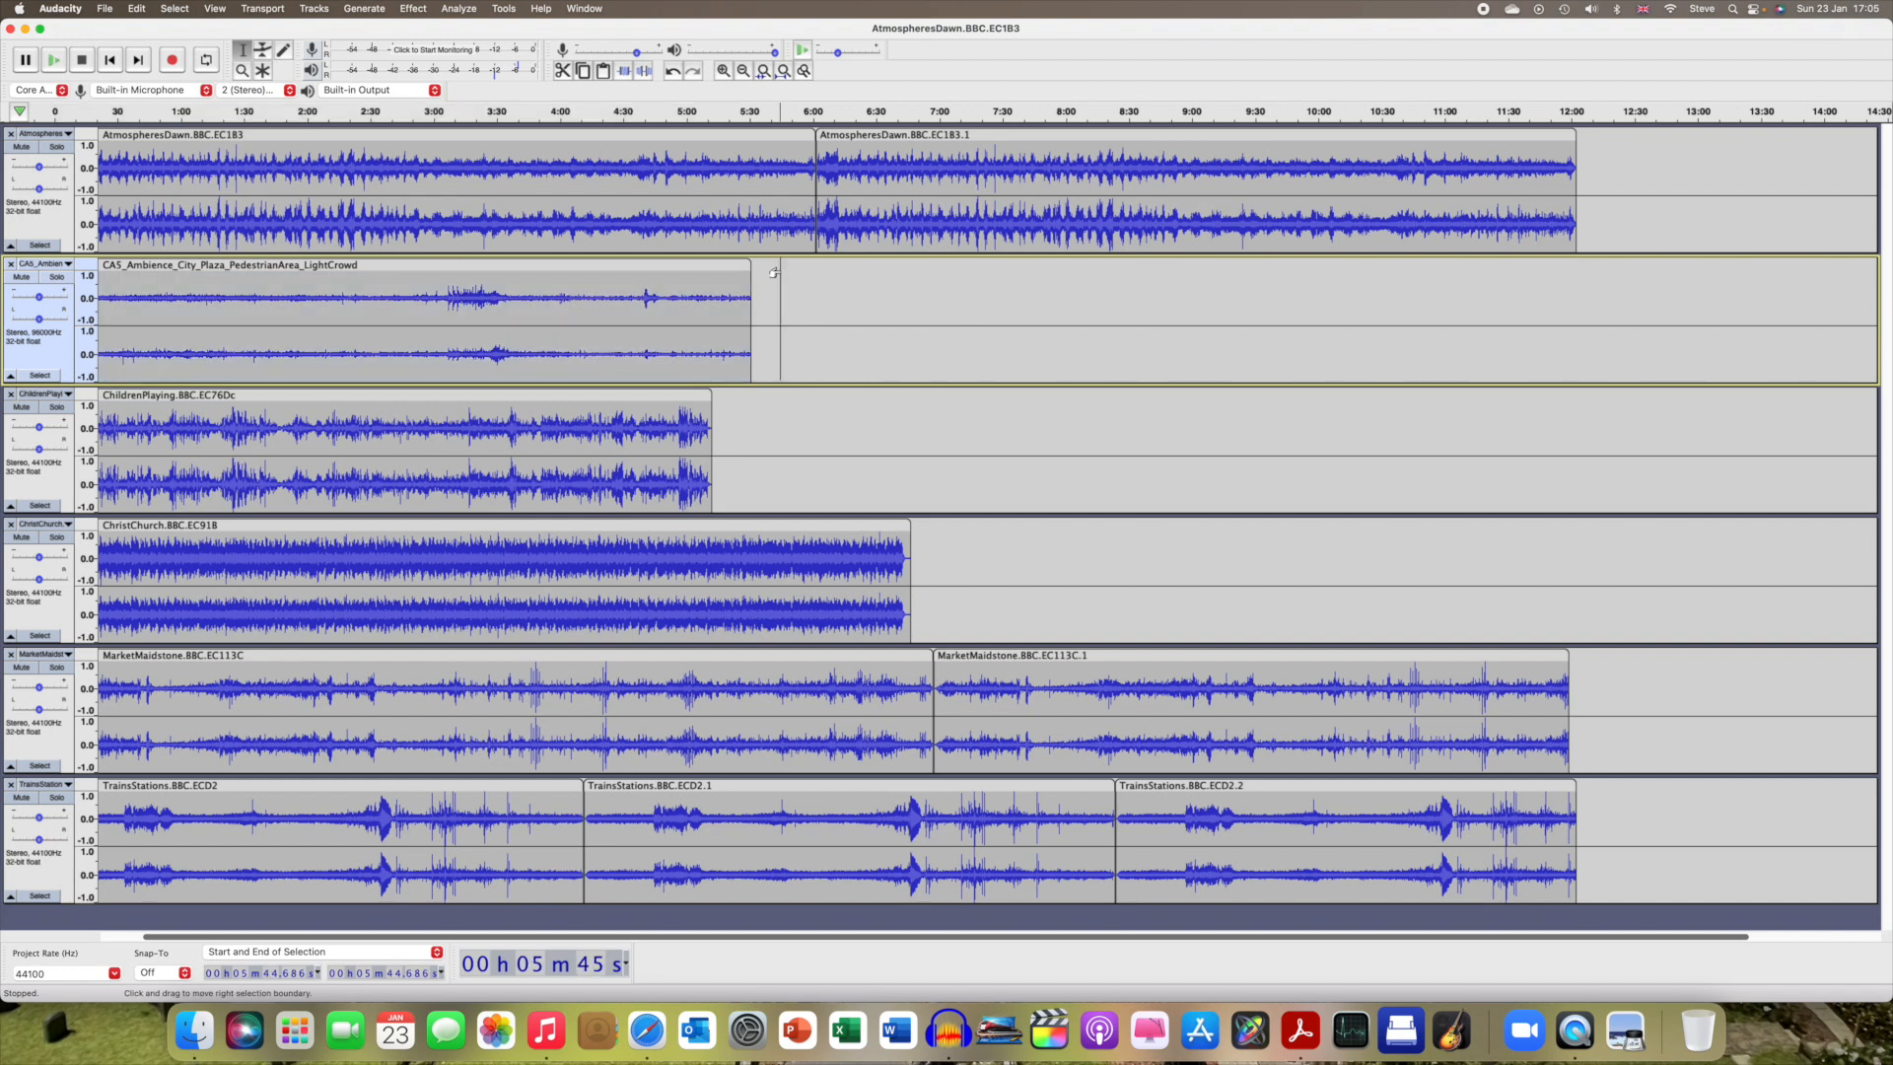
key("super+v")
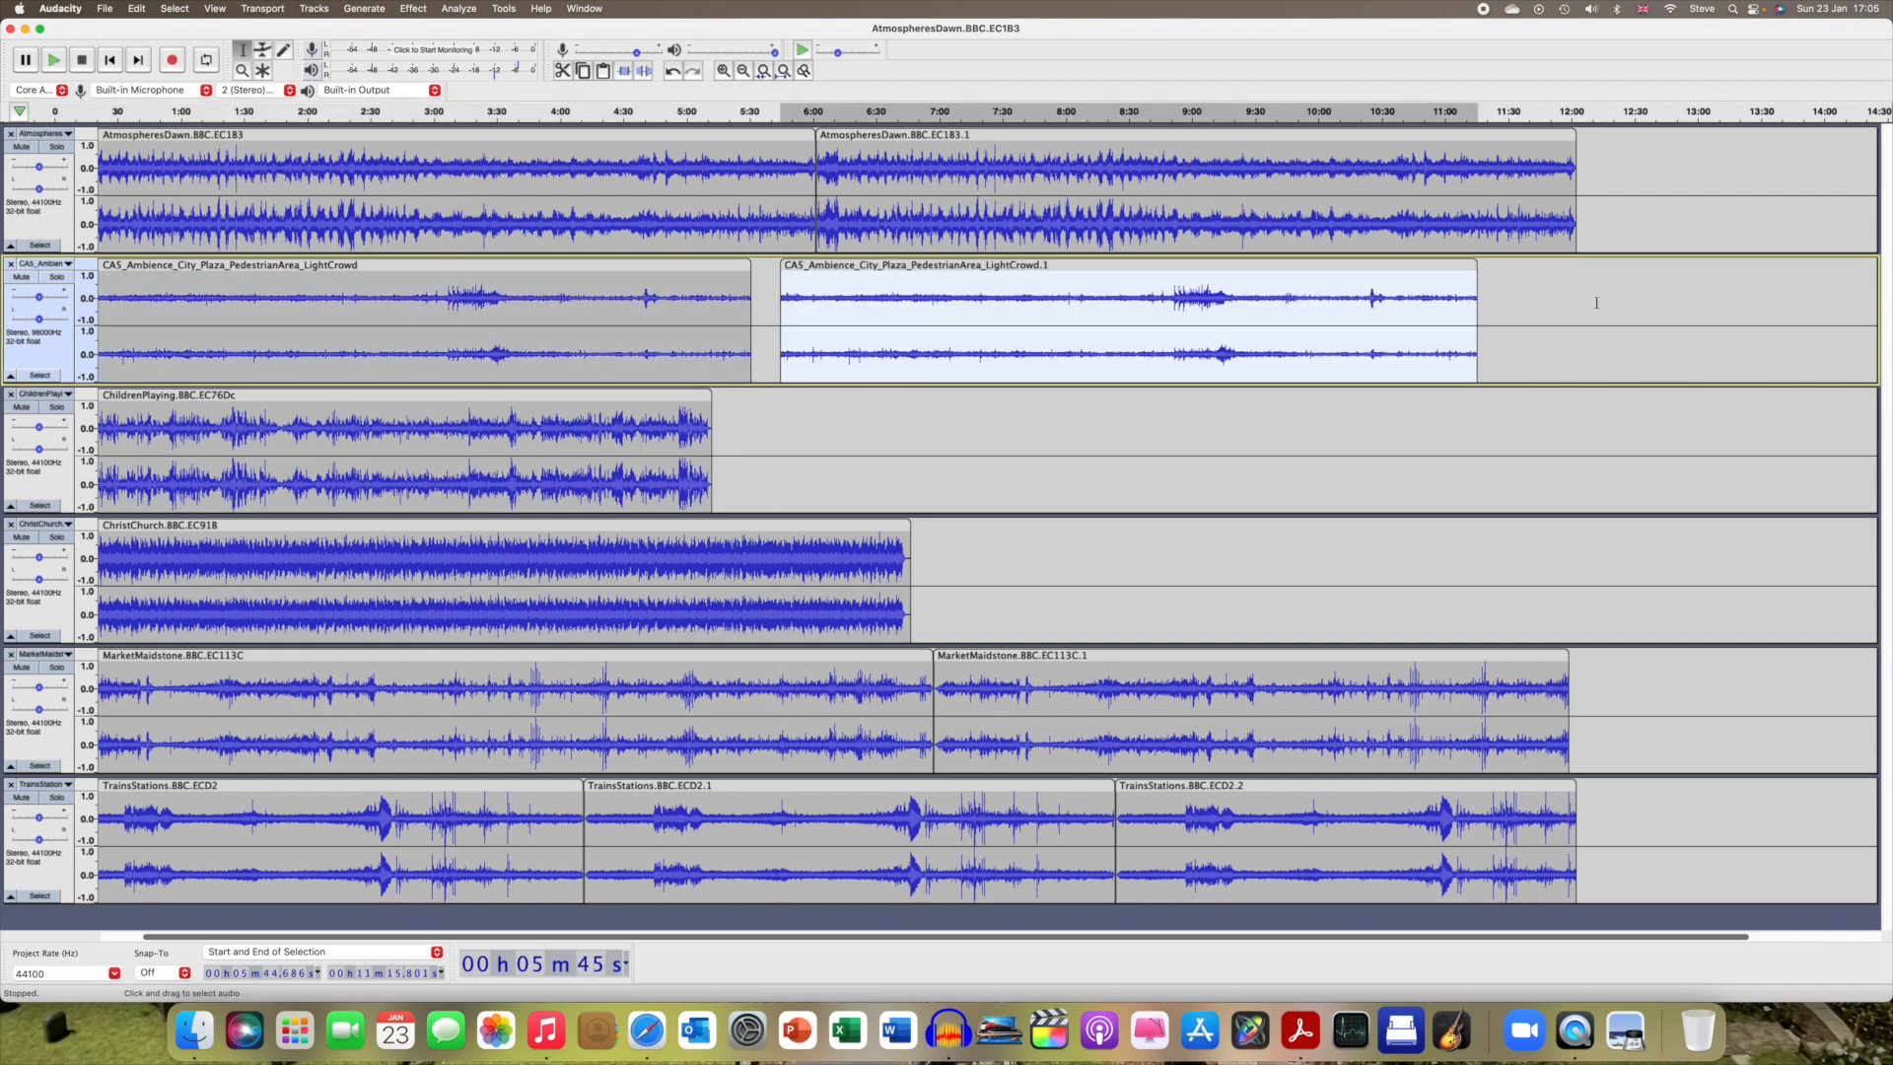
left_click(1589, 282)
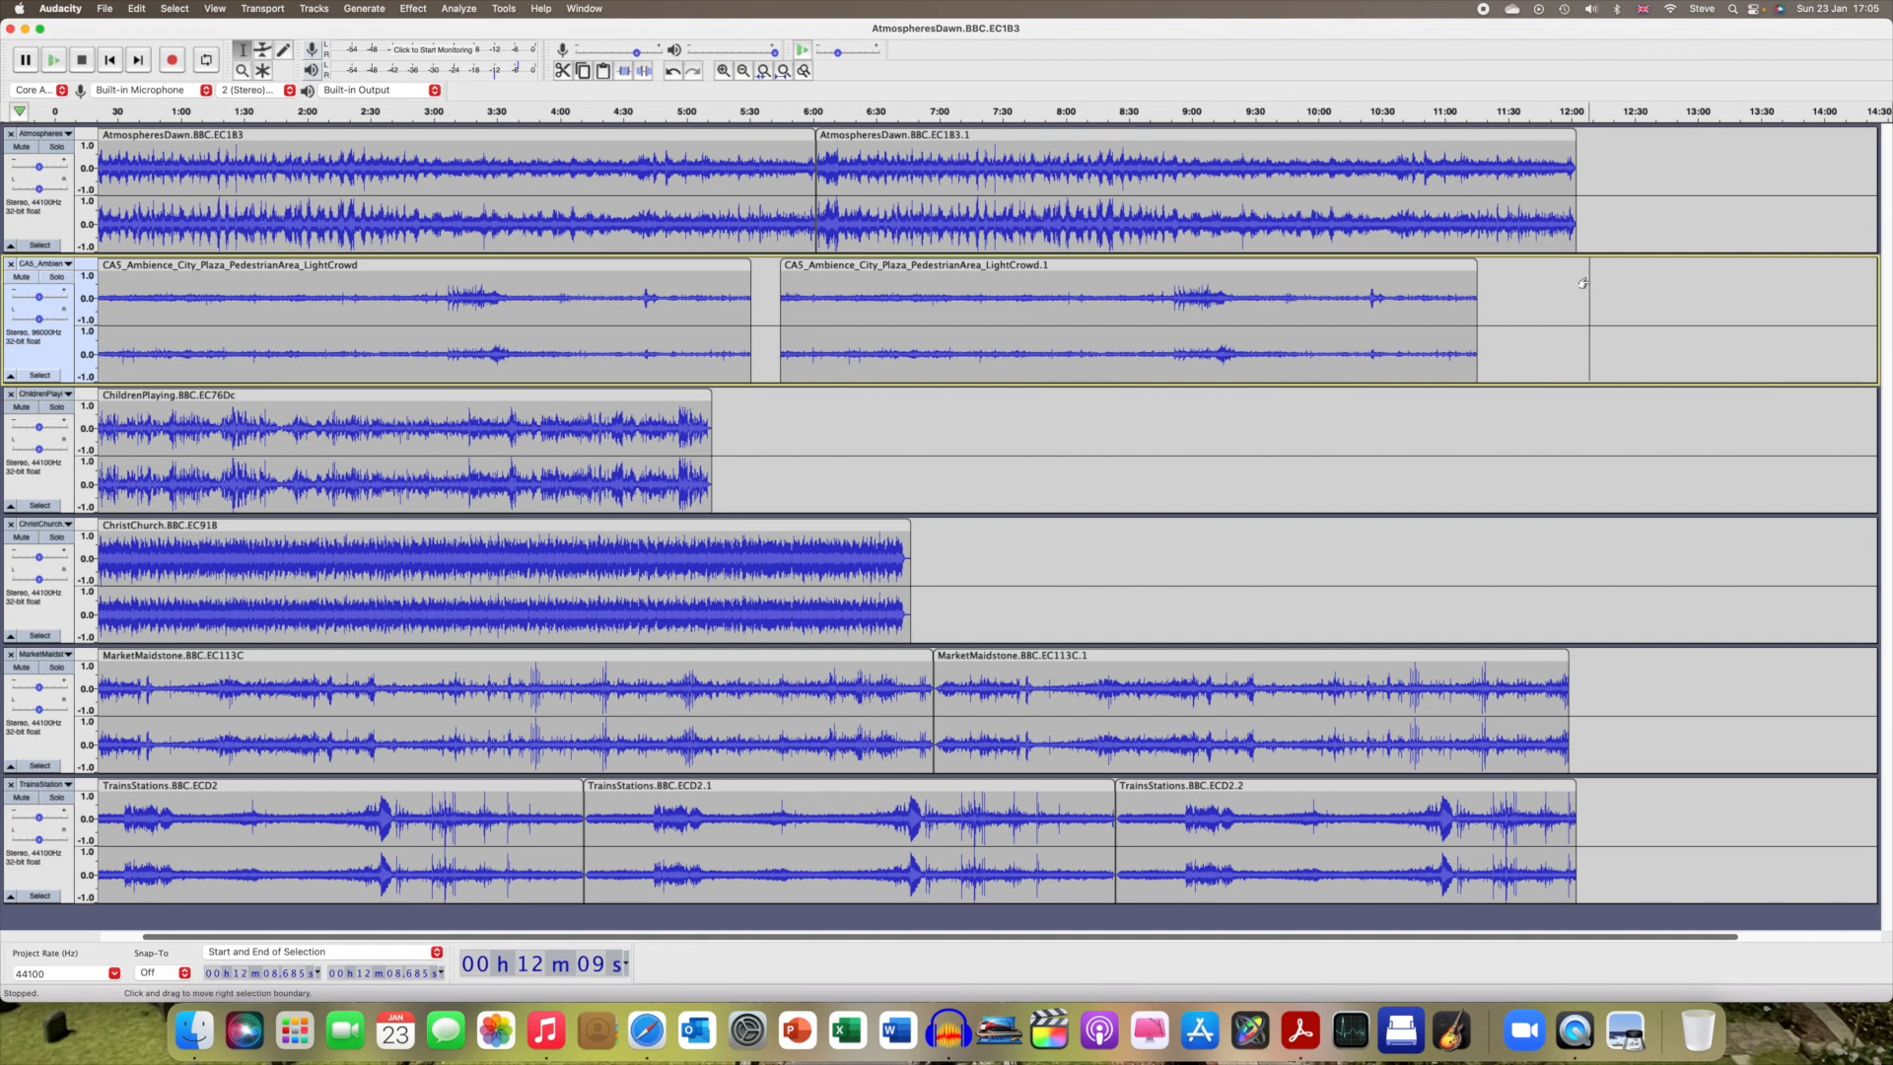
key("super+v")
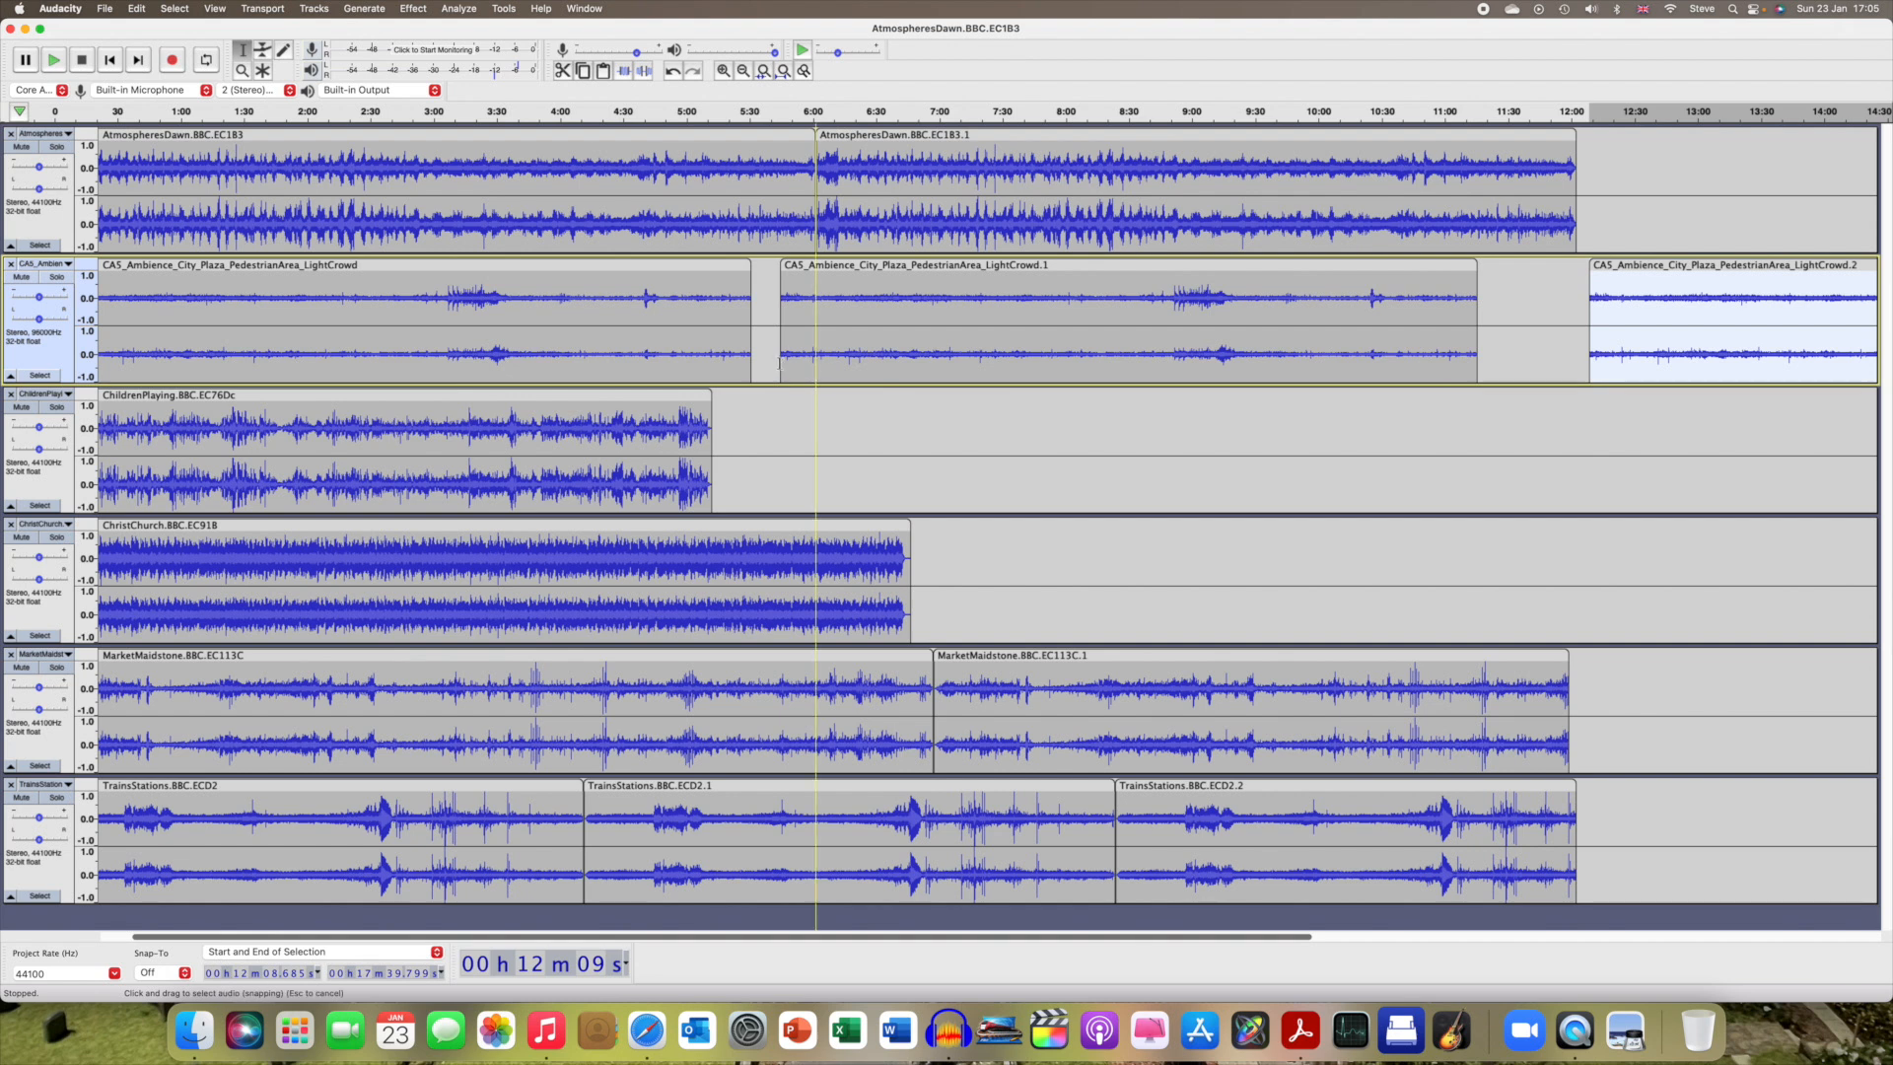
Move both pasted CAS_Ambience_City_Plaza copies earlier so all three clips butt together end to end, and clear the selection.
scroll(779, 296, "left", 2)
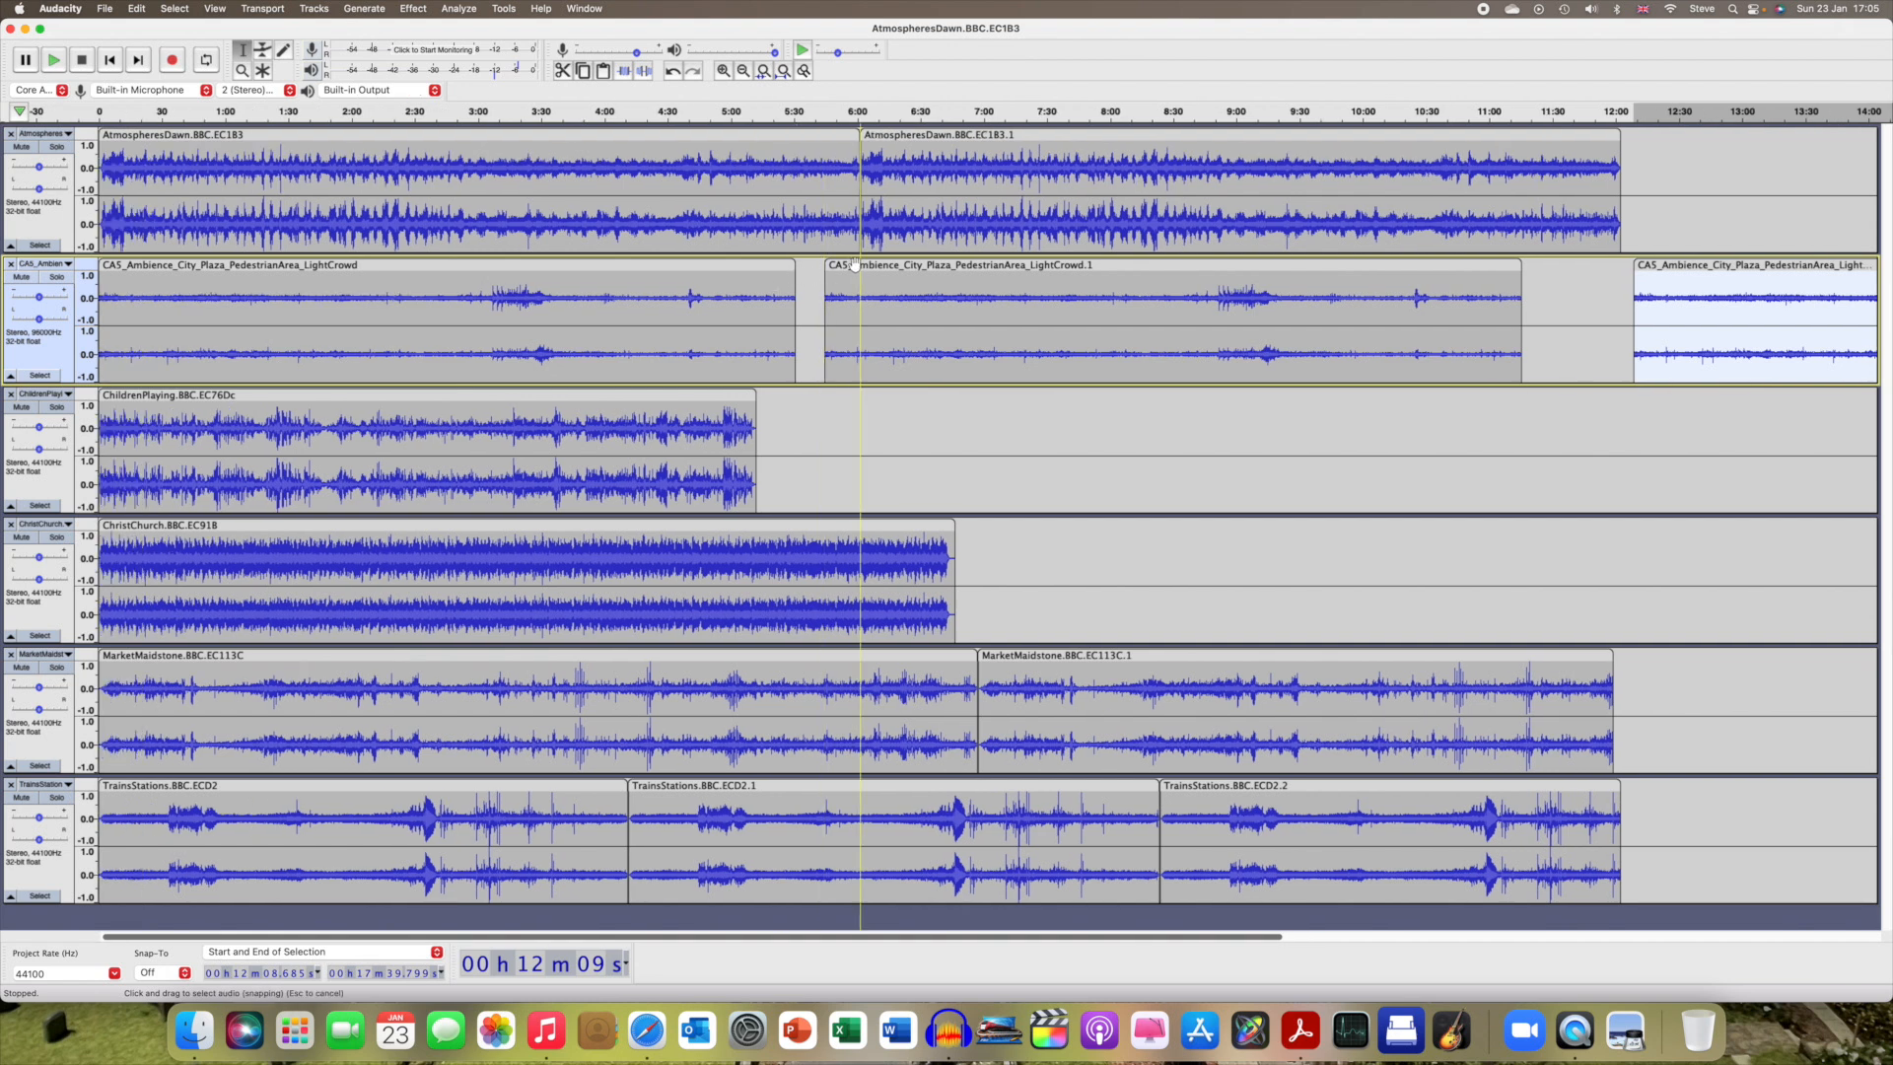
left_click_drag(849, 266, 808, 268)
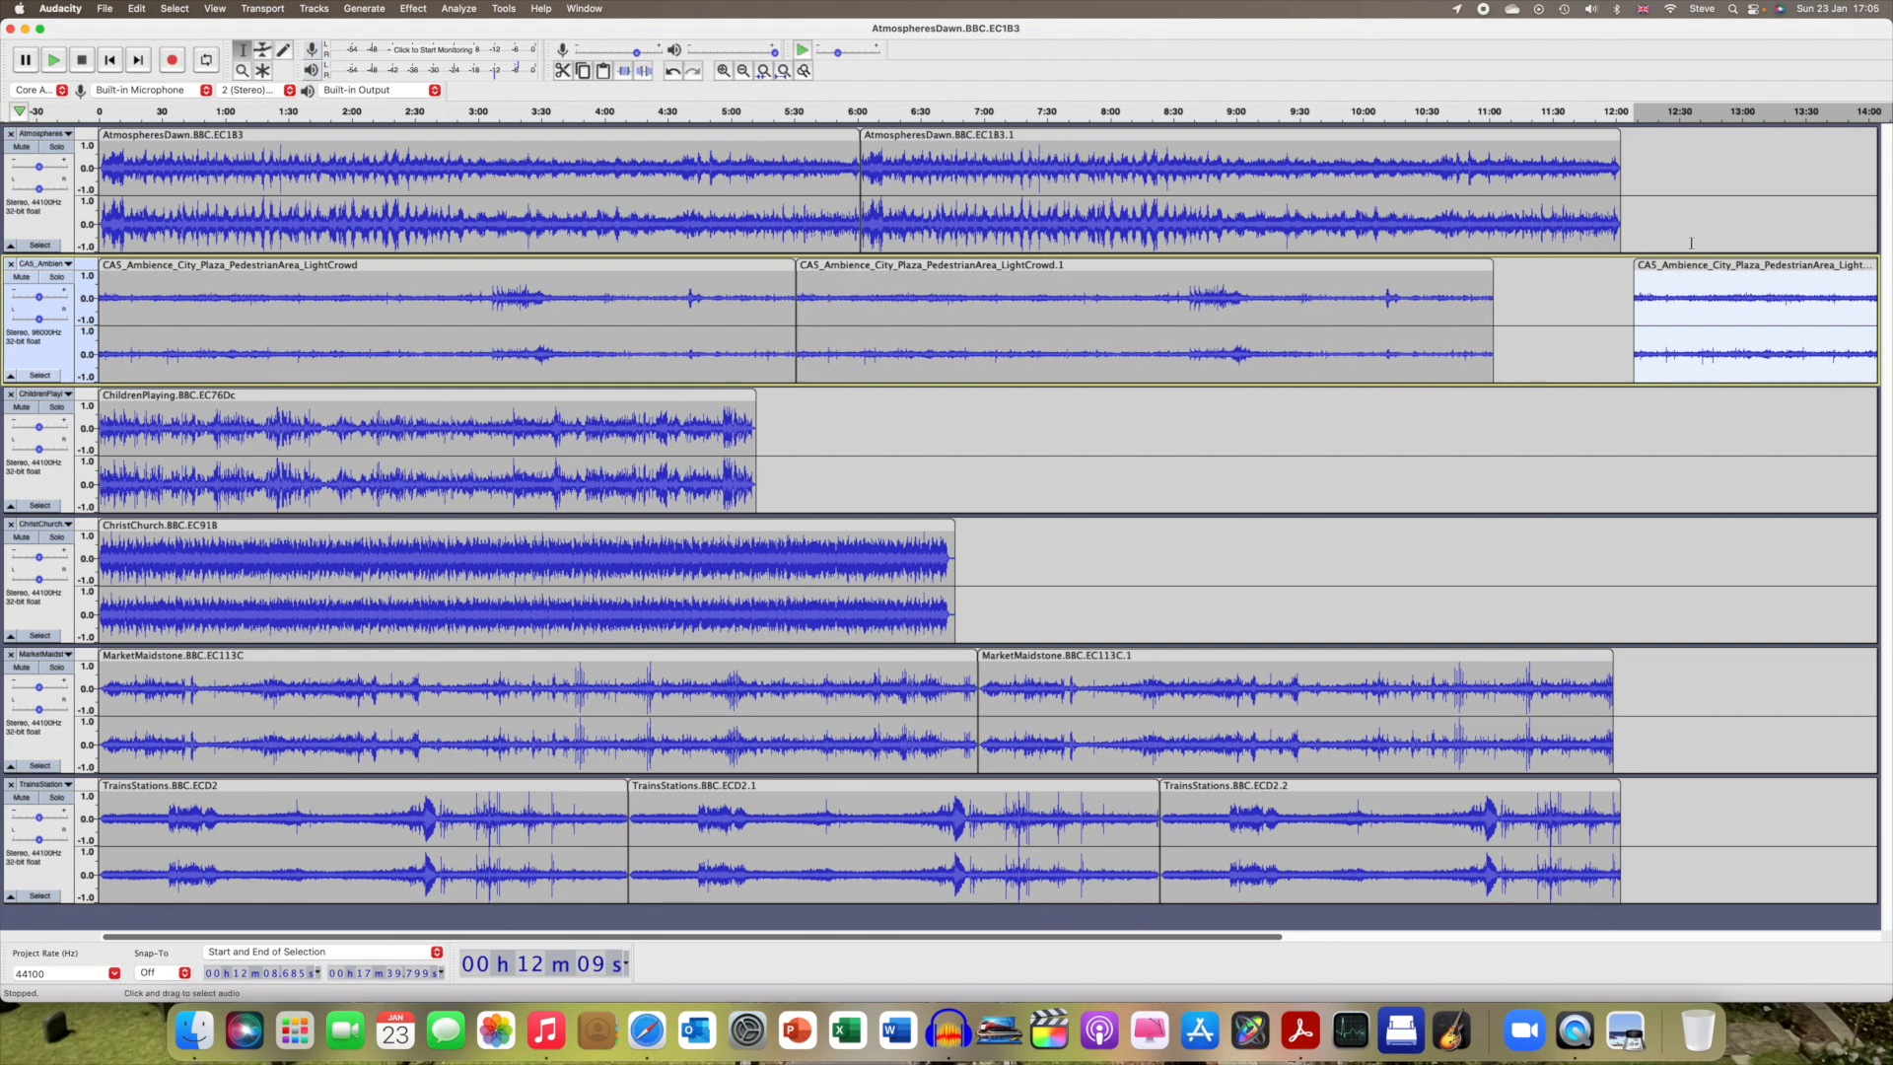
left_click_drag(1700, 267, 1513, 266)
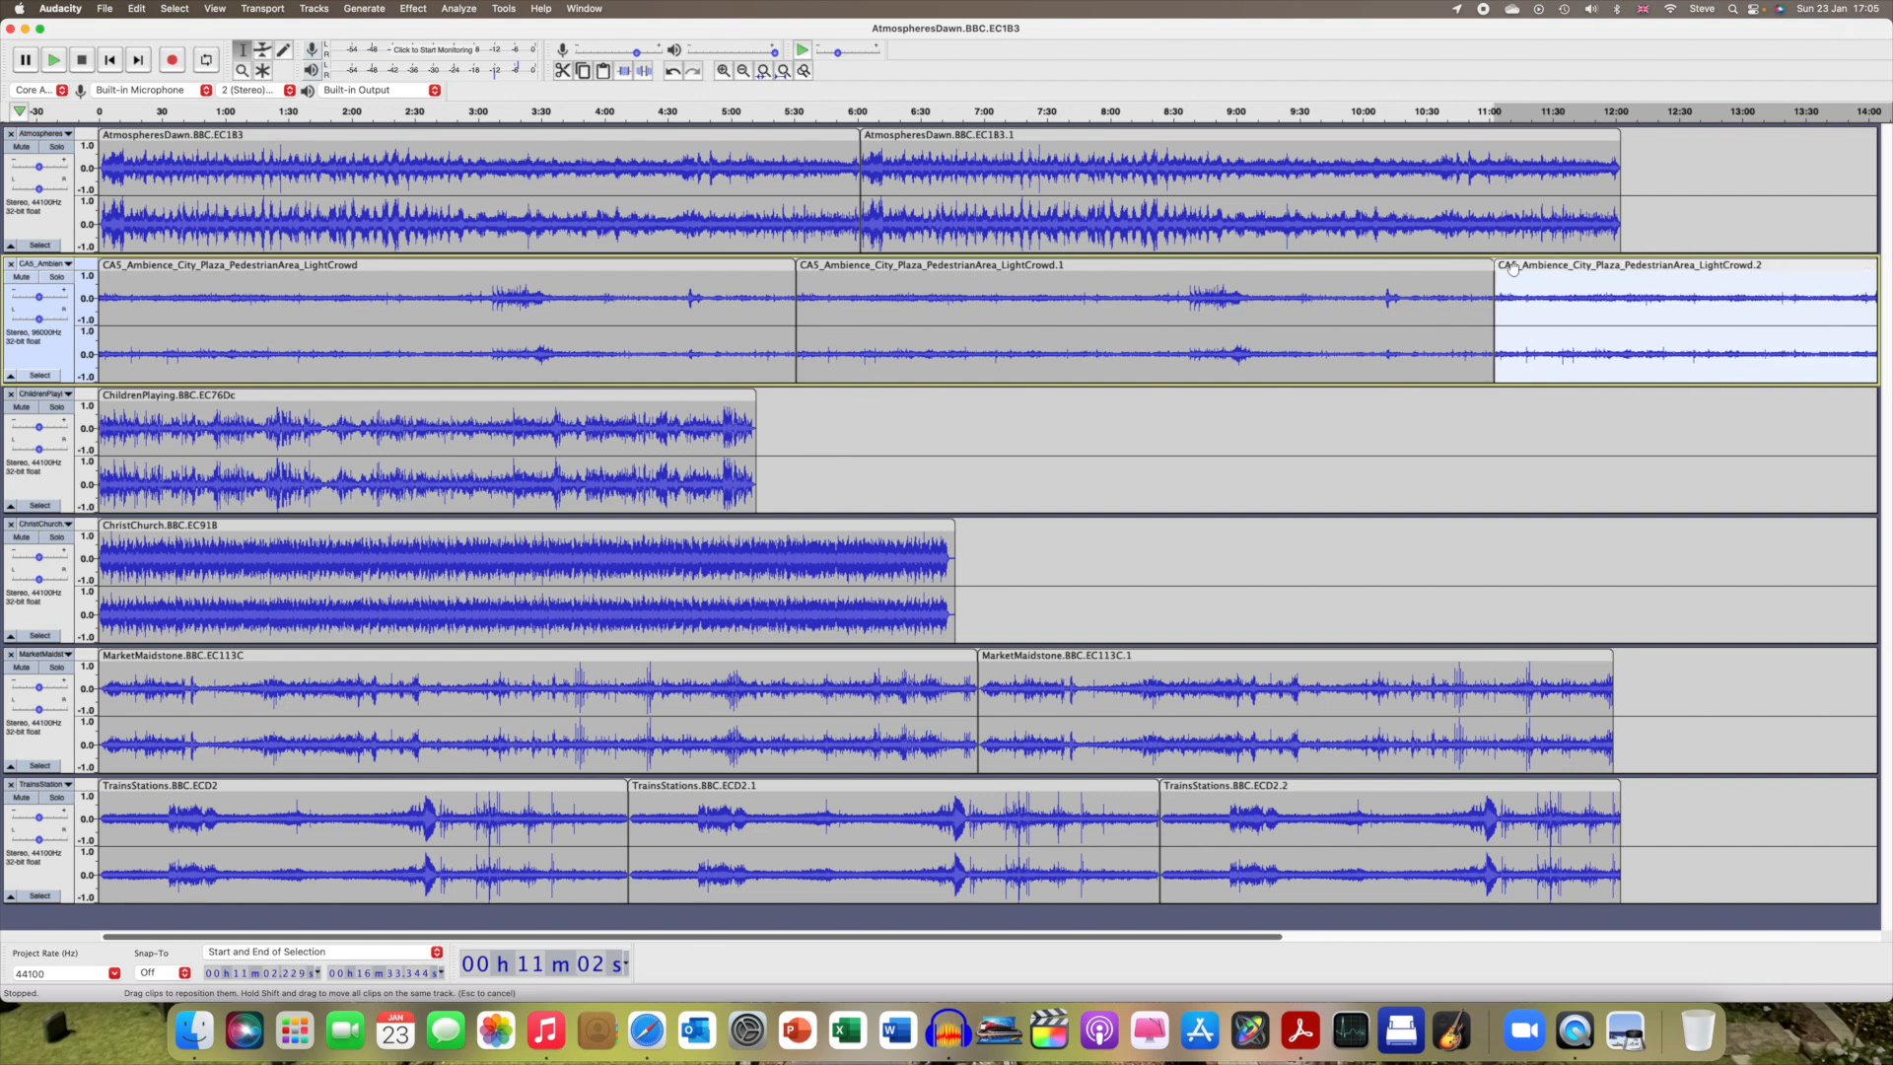
left_click(1610, 484)
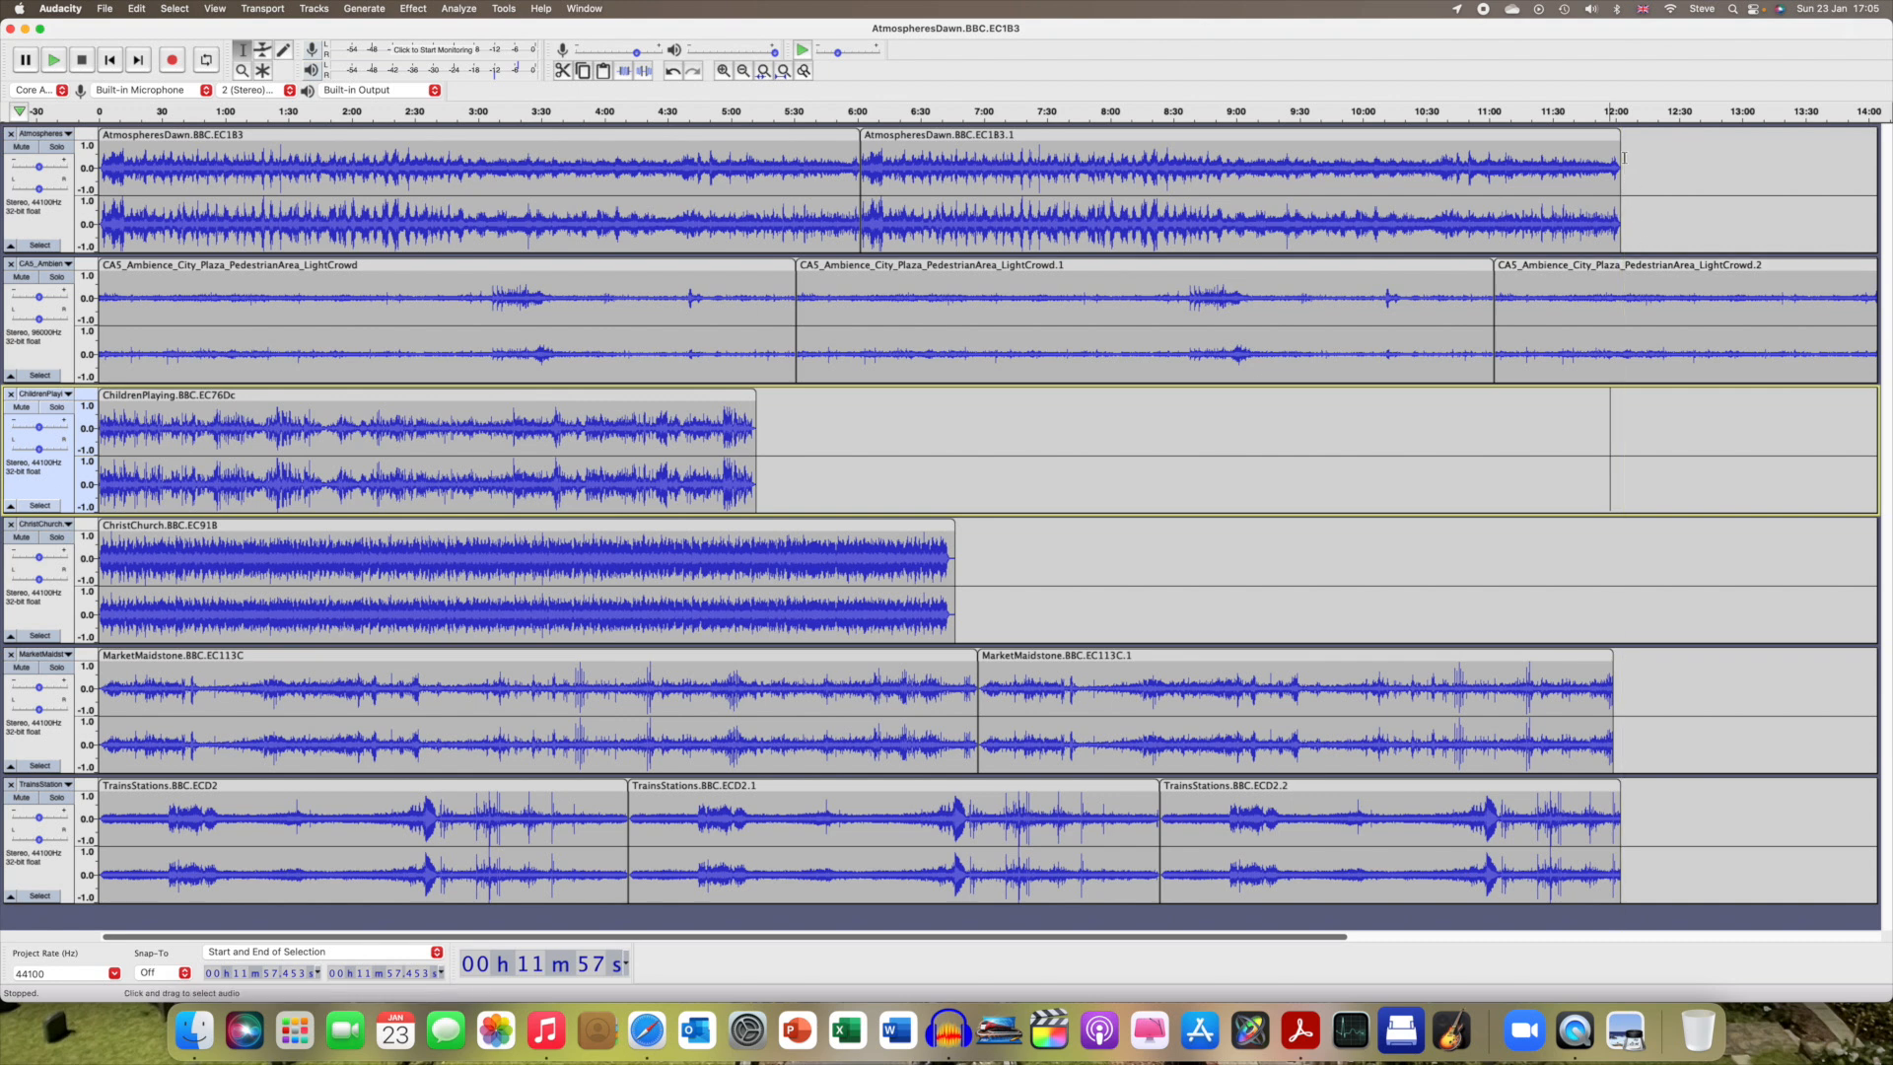
Cut the third CAS_Ambience_City_Plaza clip from about 12:03 to its end, in line with the end of the AtmospheresDawn track.
left_click(1629, 270)
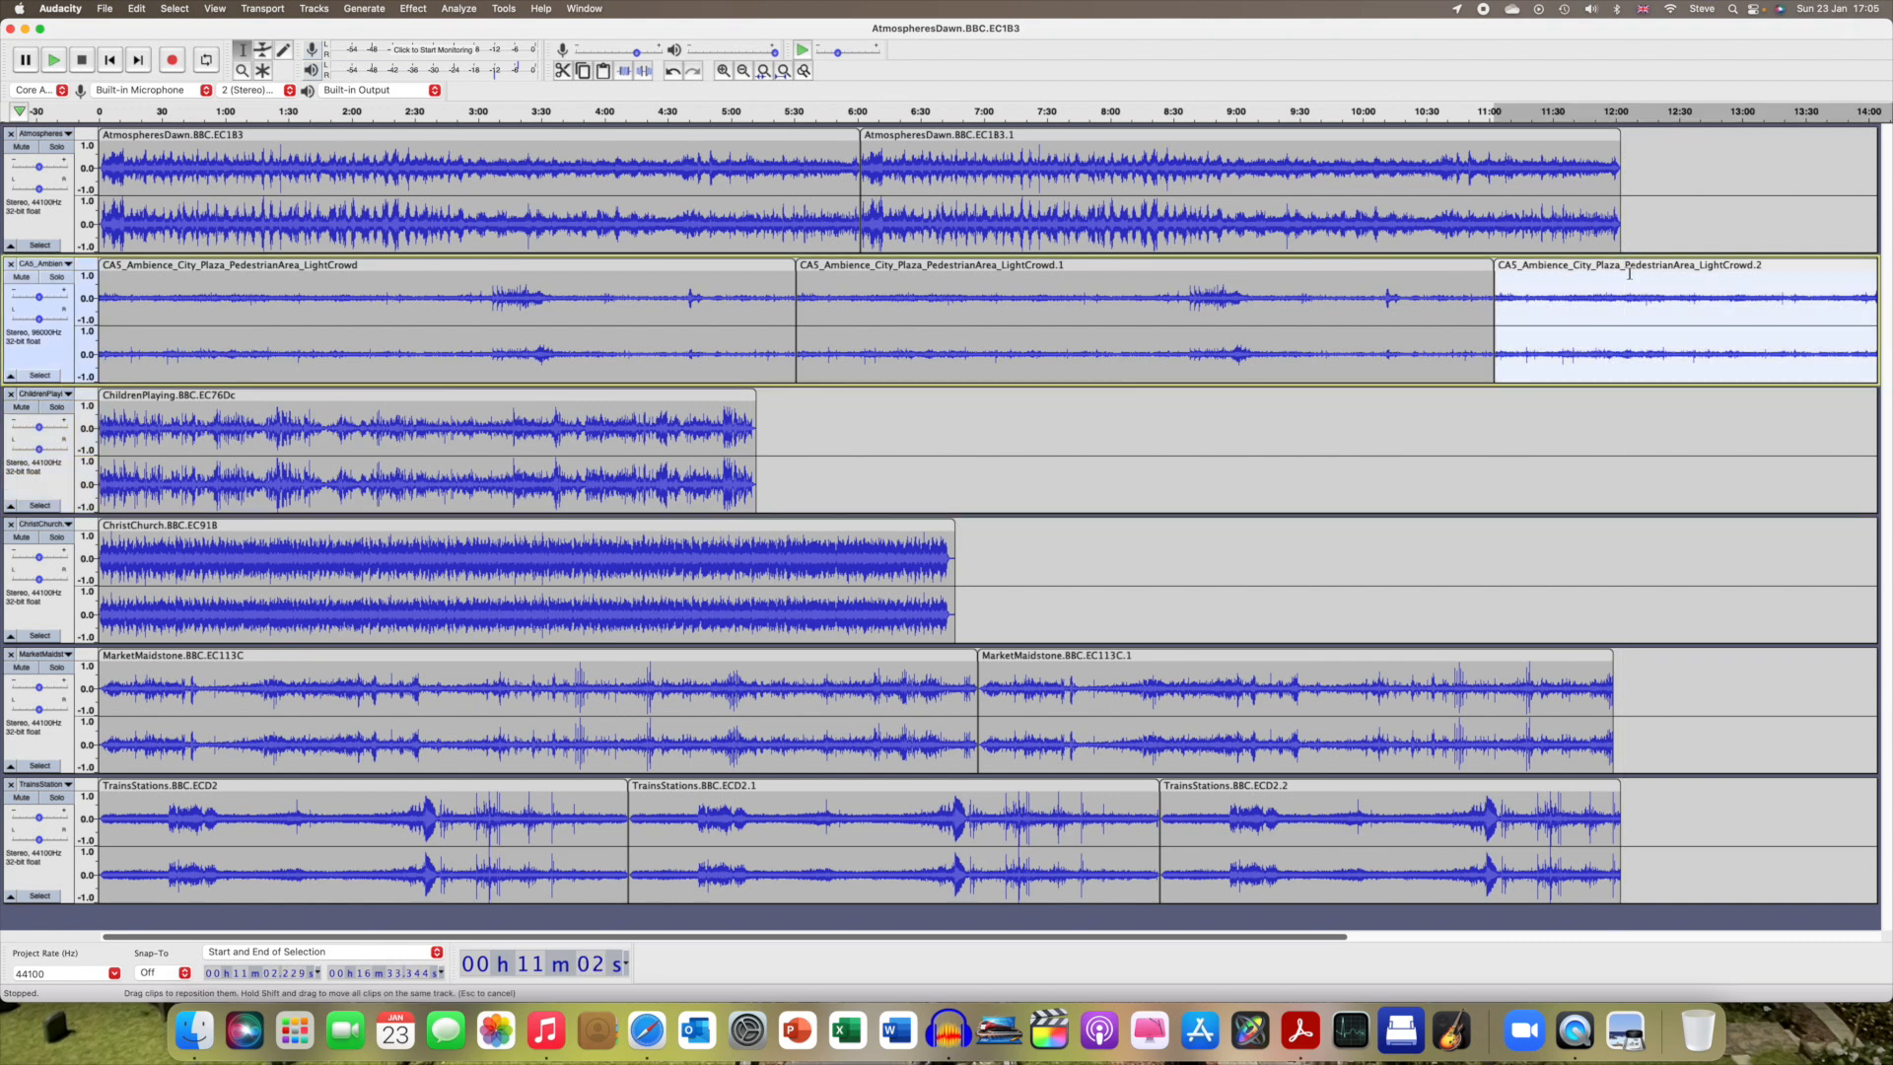
left_click(1640, 221)
left_click(1625, 290)
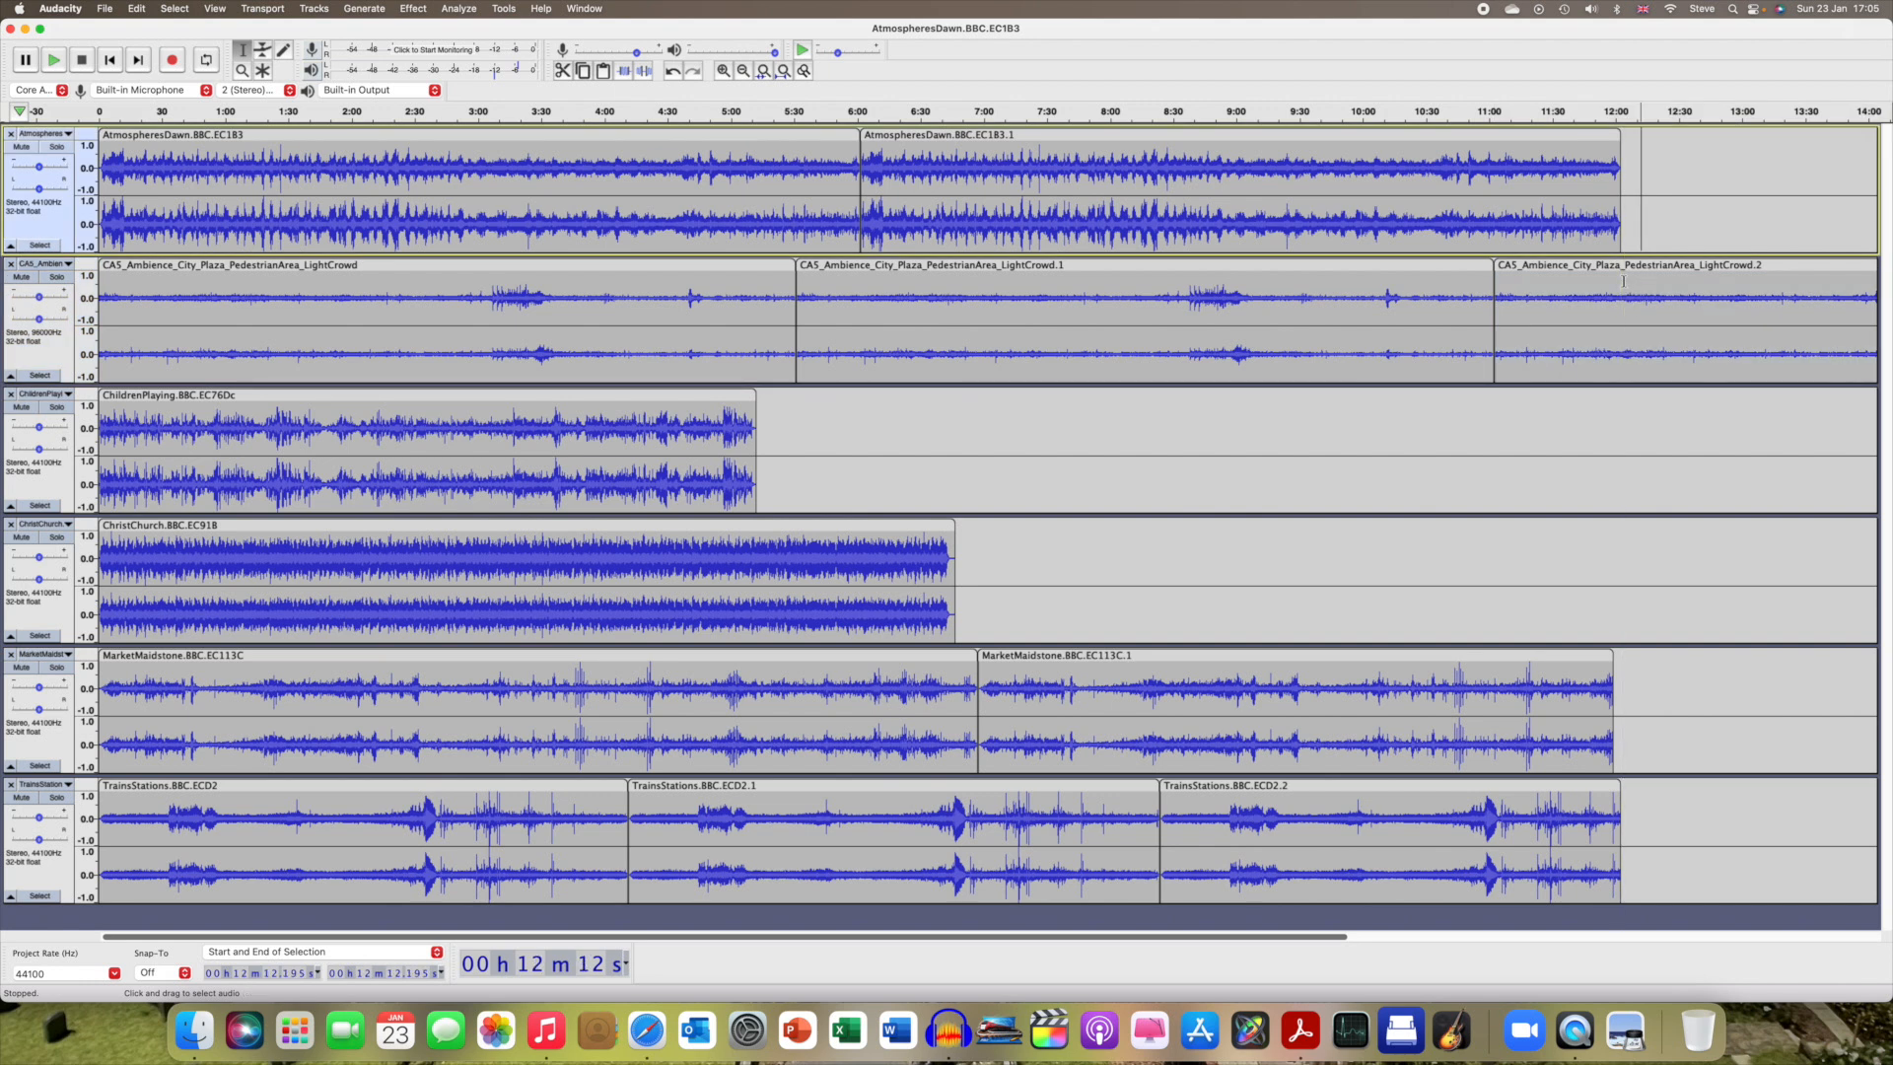
left_click_drag(1622, 296, 1890, 320)
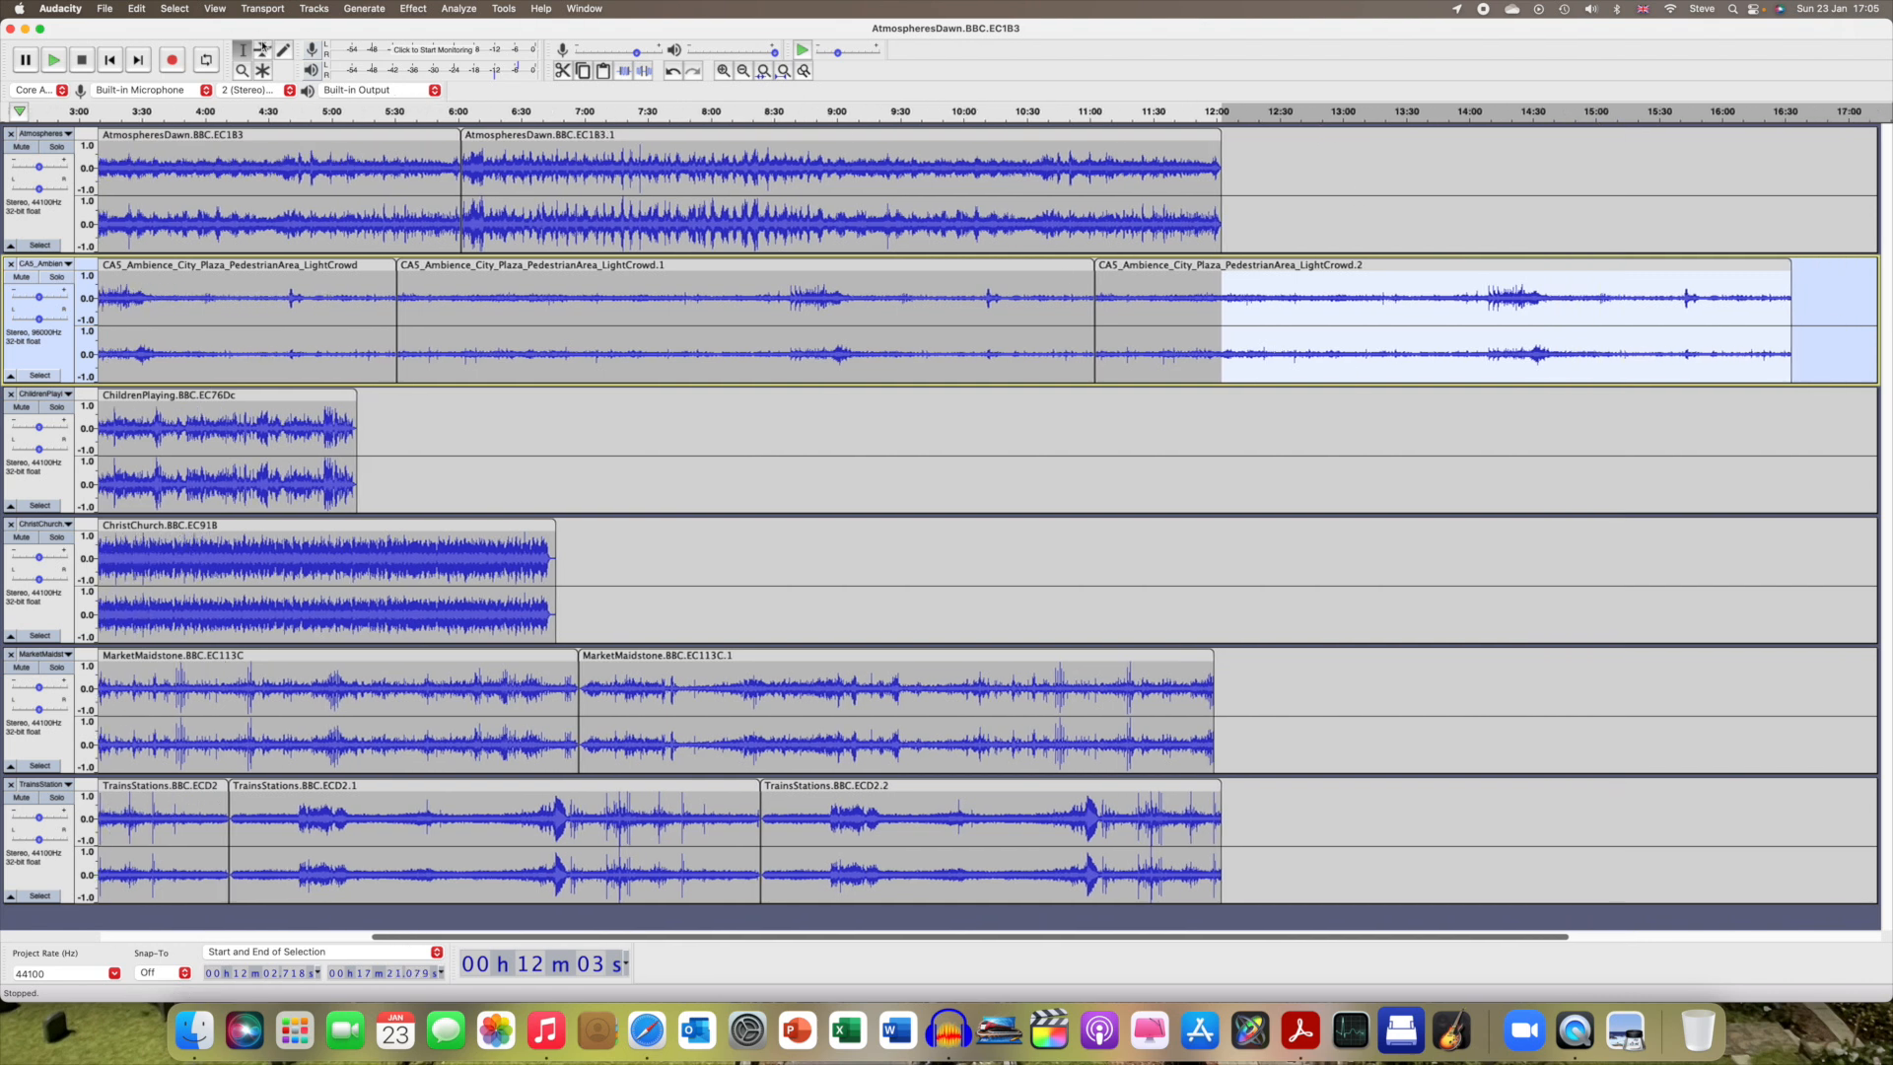
left_click(568, 71)
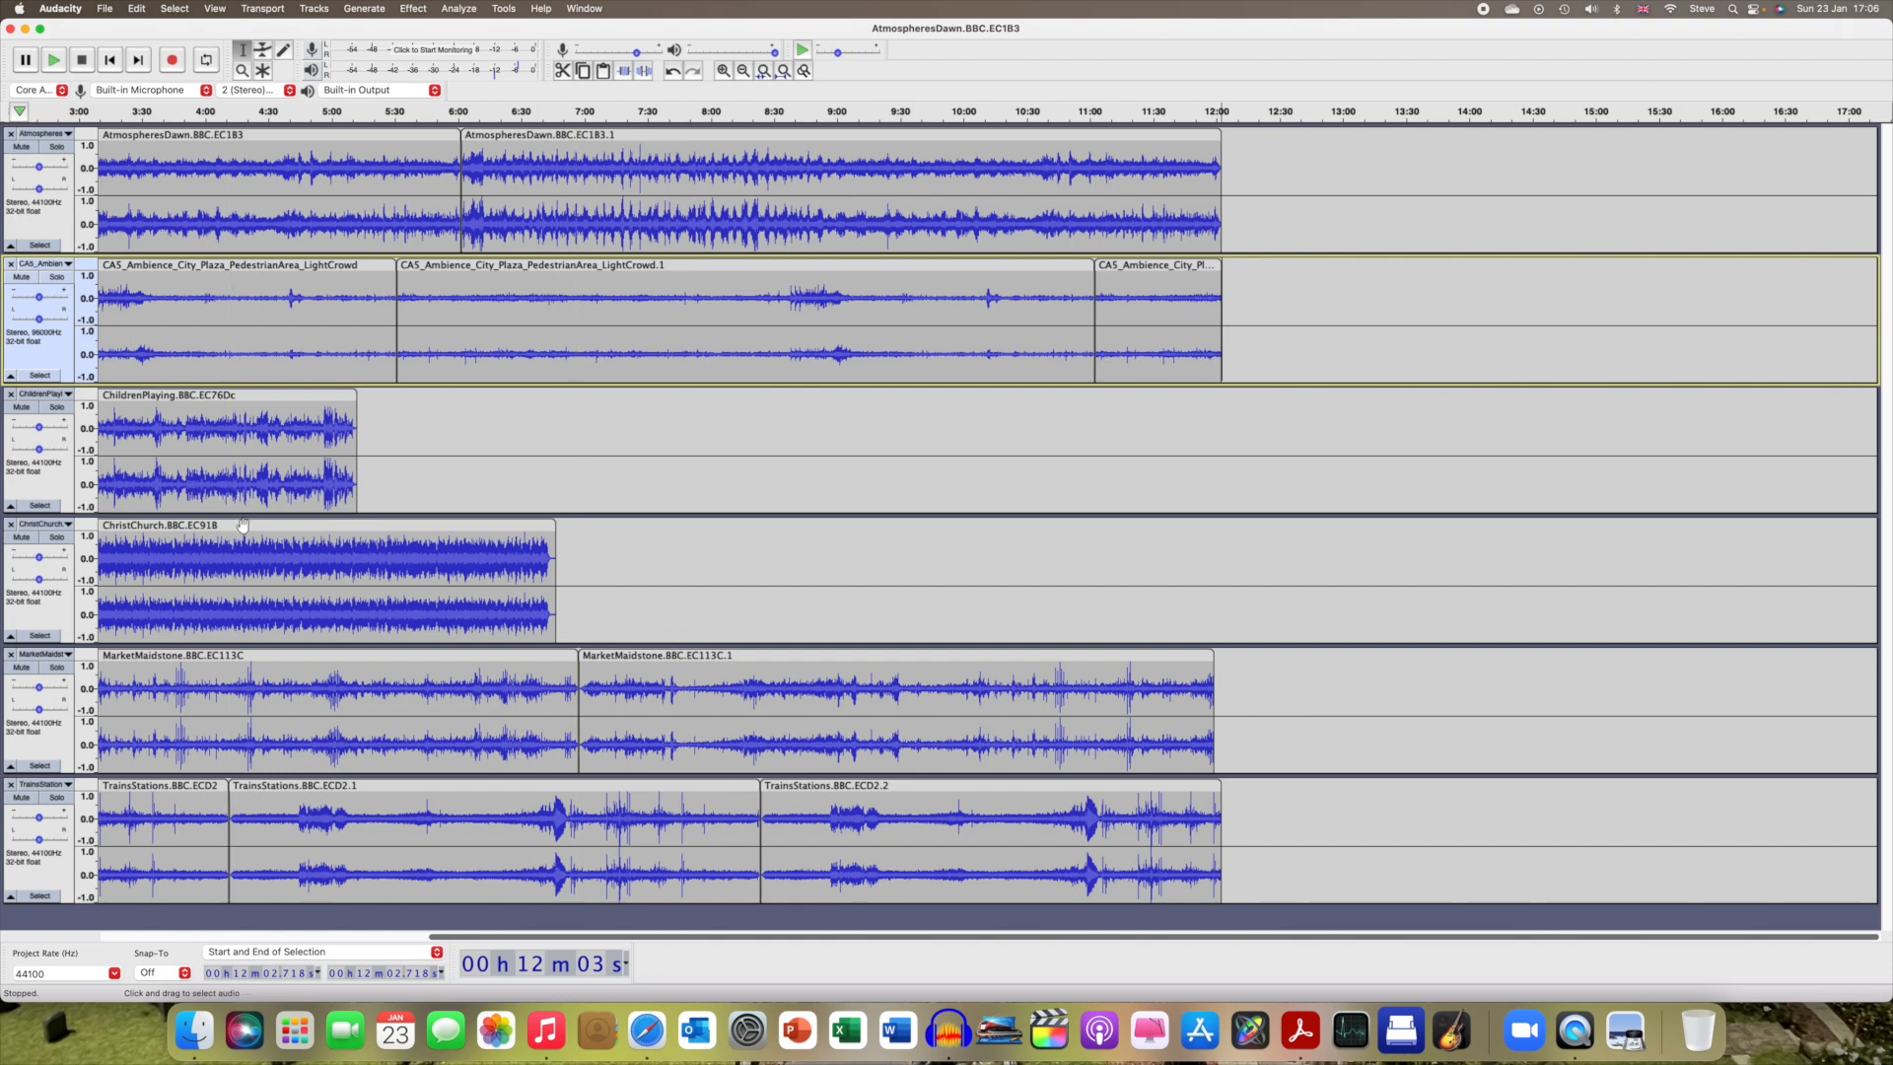
Move the ChristChurch clip to start at about 5:06, and extend the end of the second MarketMaidstone clip slightly to about 12:00.
left_click_drag(250, 527, 895, 528)
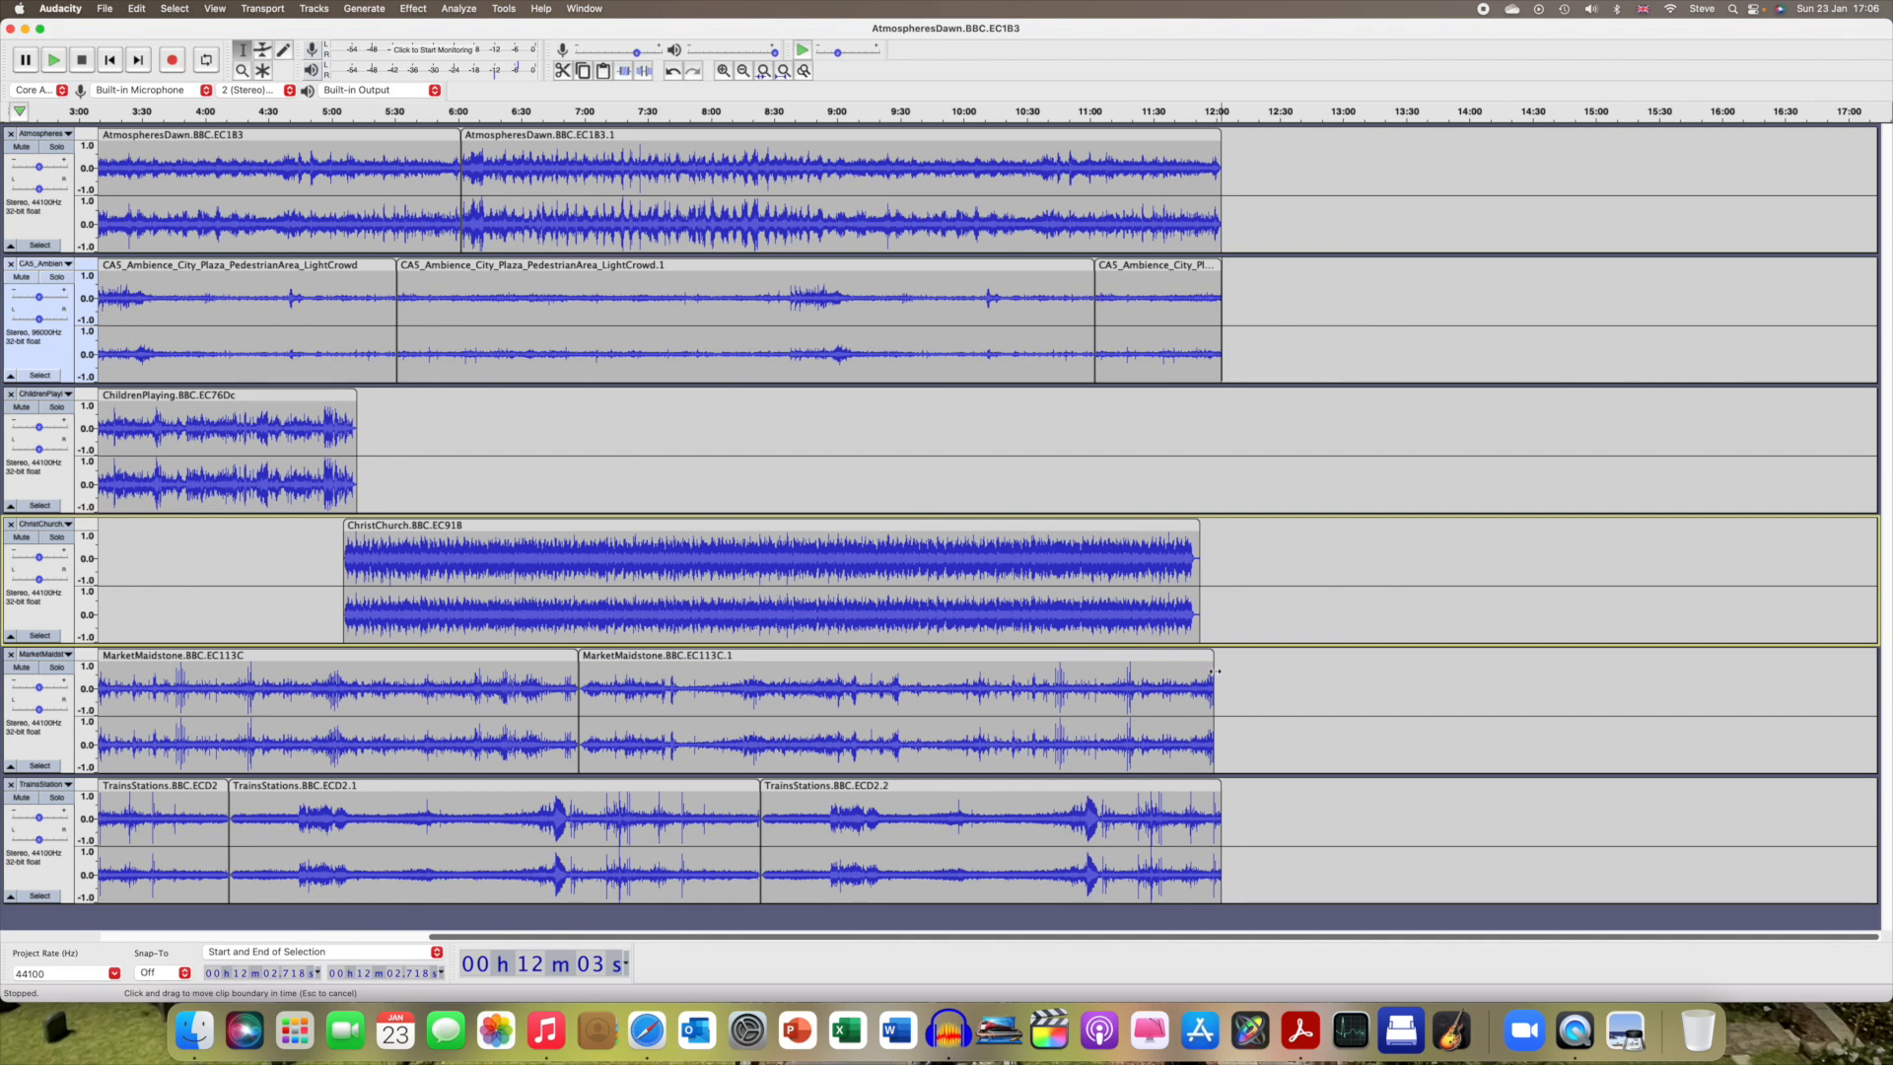
left_click_drag(1216, 672, 1218, 673)
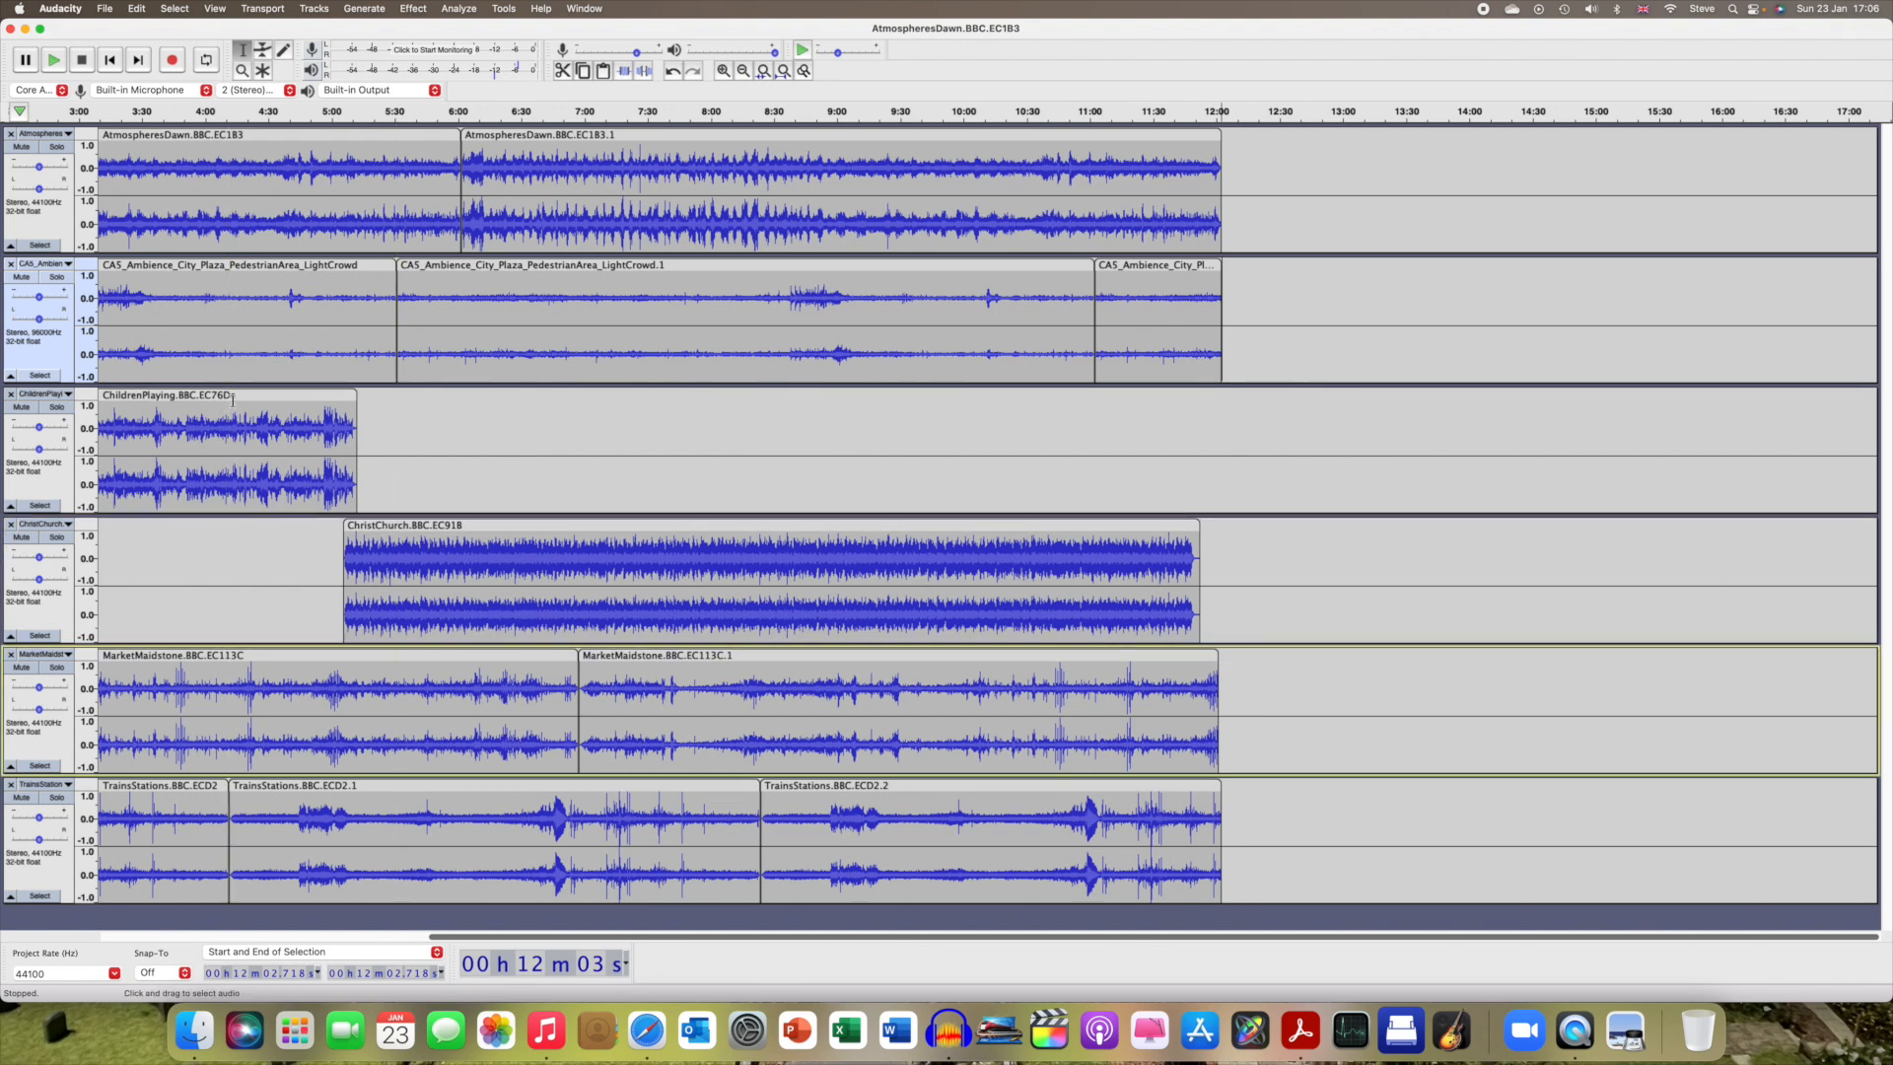
Move the ChildrenPlaying clip along its track to start at about 2:00.
scroll(601, 413, "left", 5)
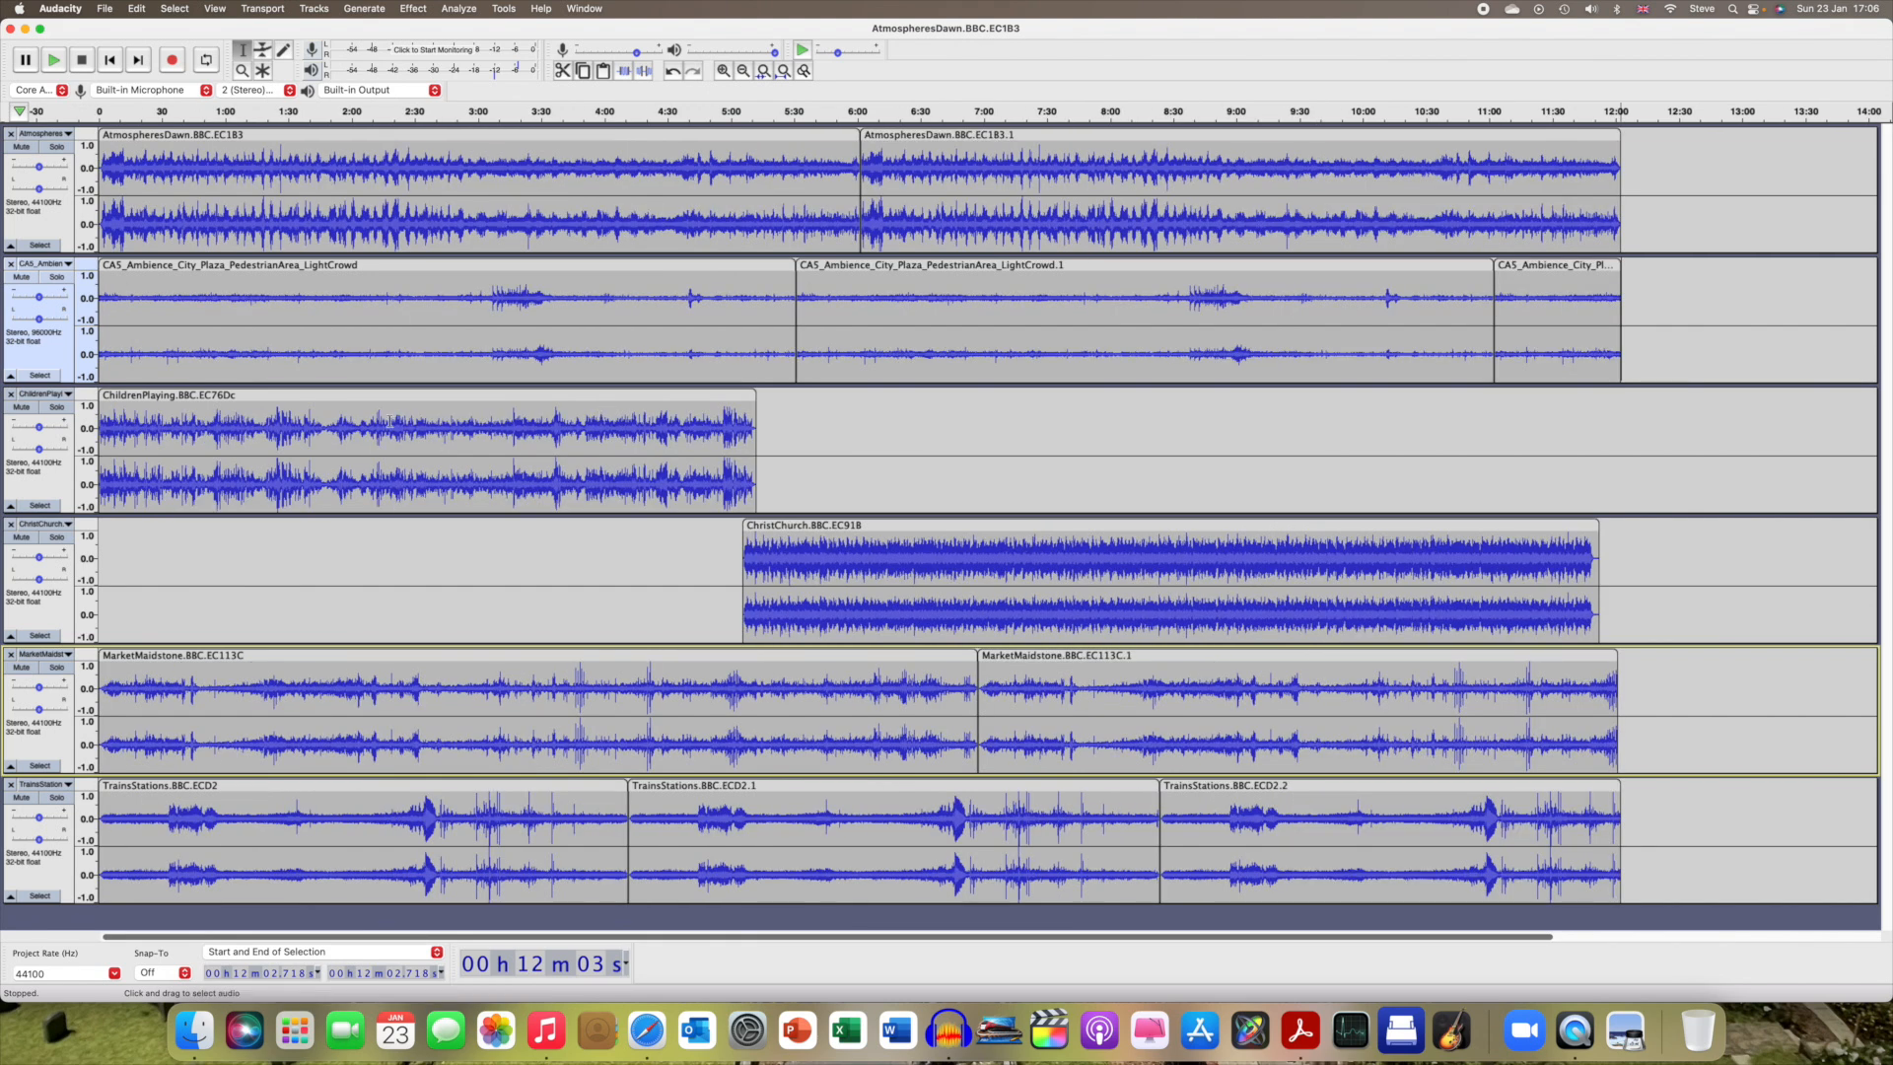
left_click_drag(520, 408, 688, 409)
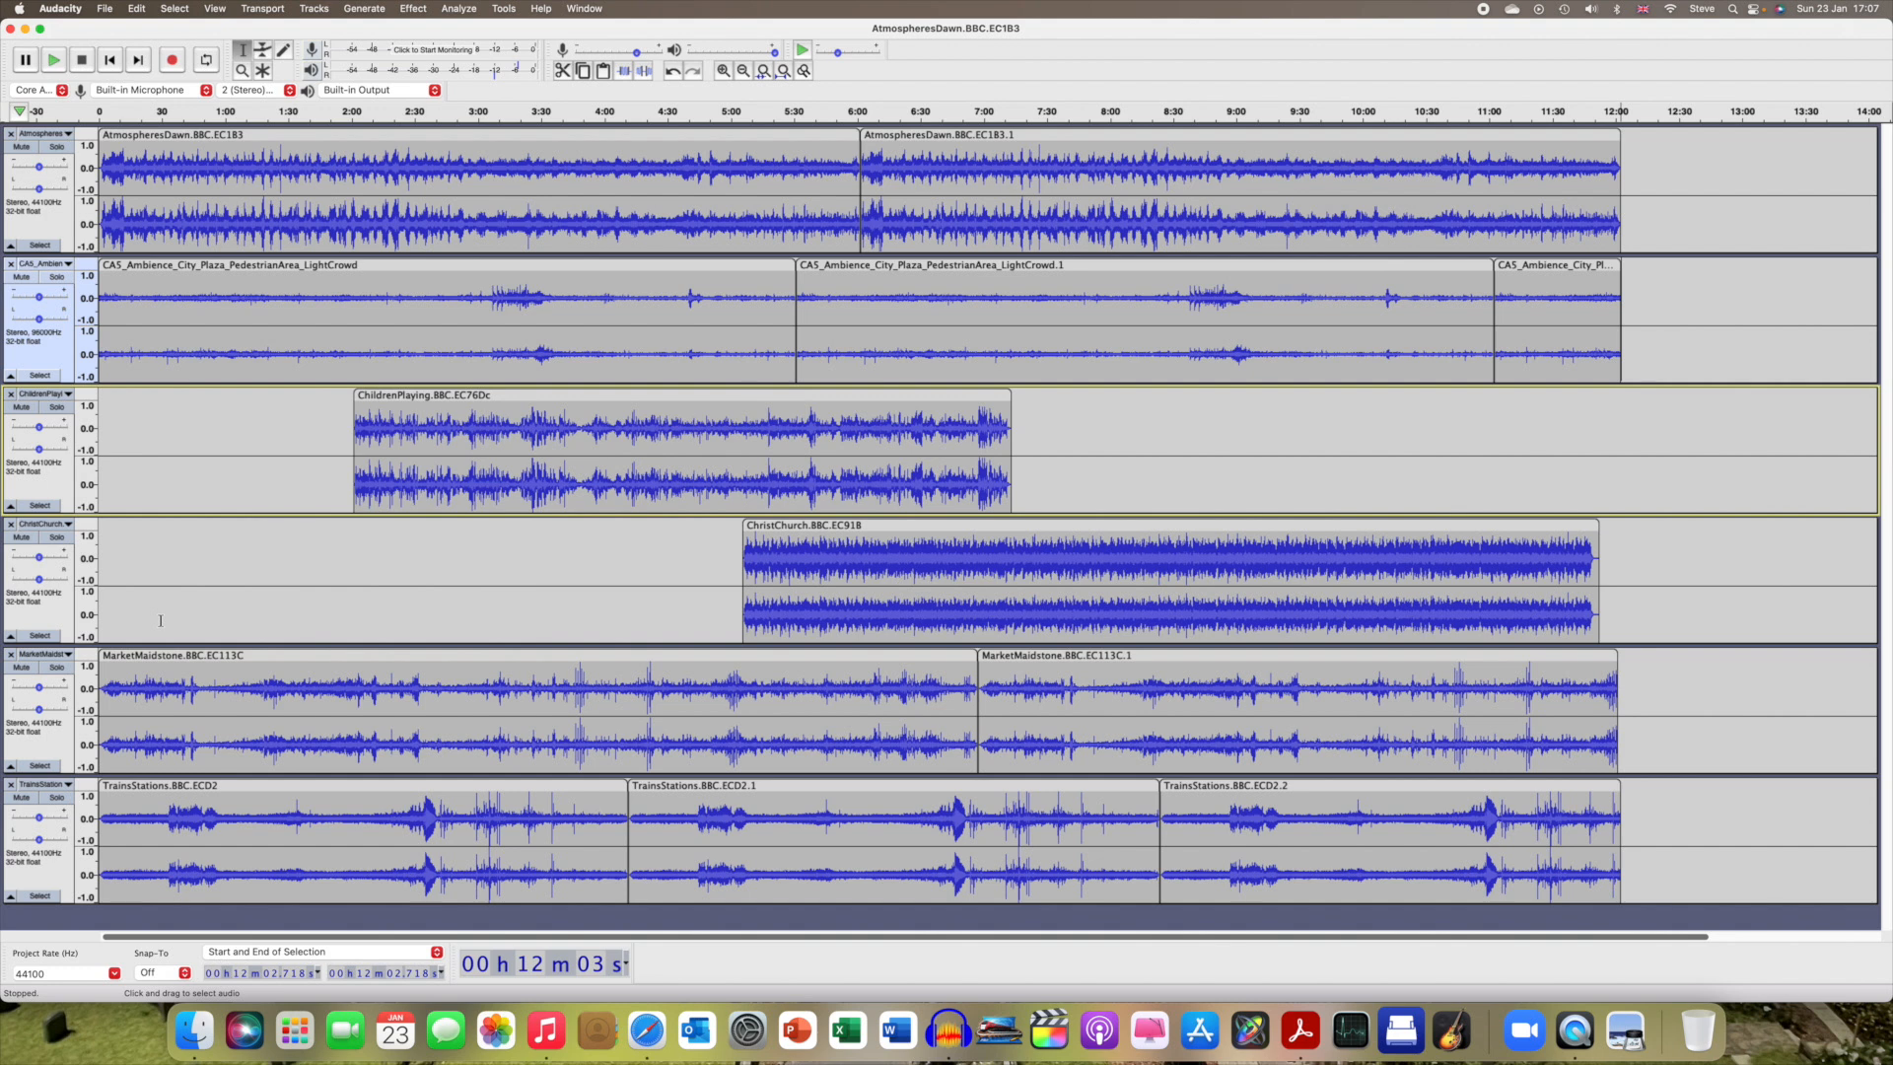
Play the layered mix from the very beginning to check how it sounds, and stop playback.
left_click(54, 60)
left_click(111, 61)
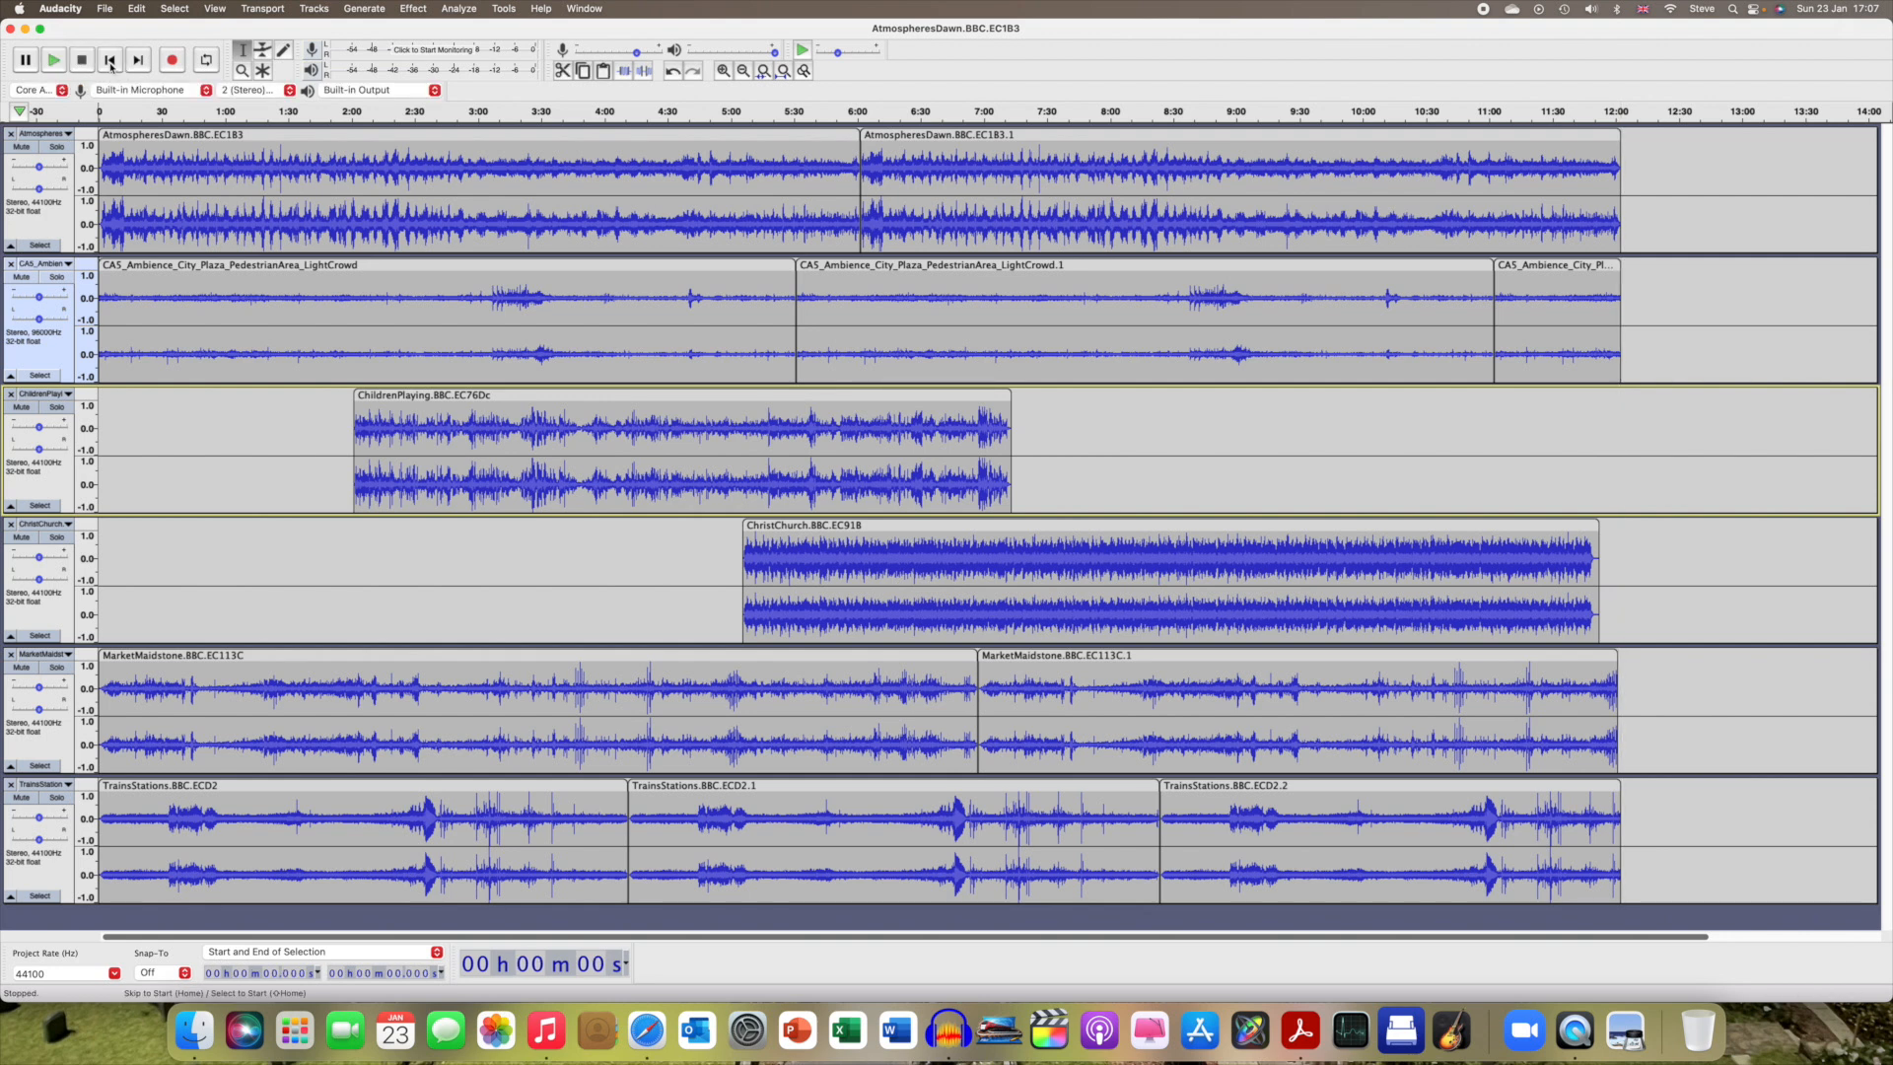
left_click(54, 61)
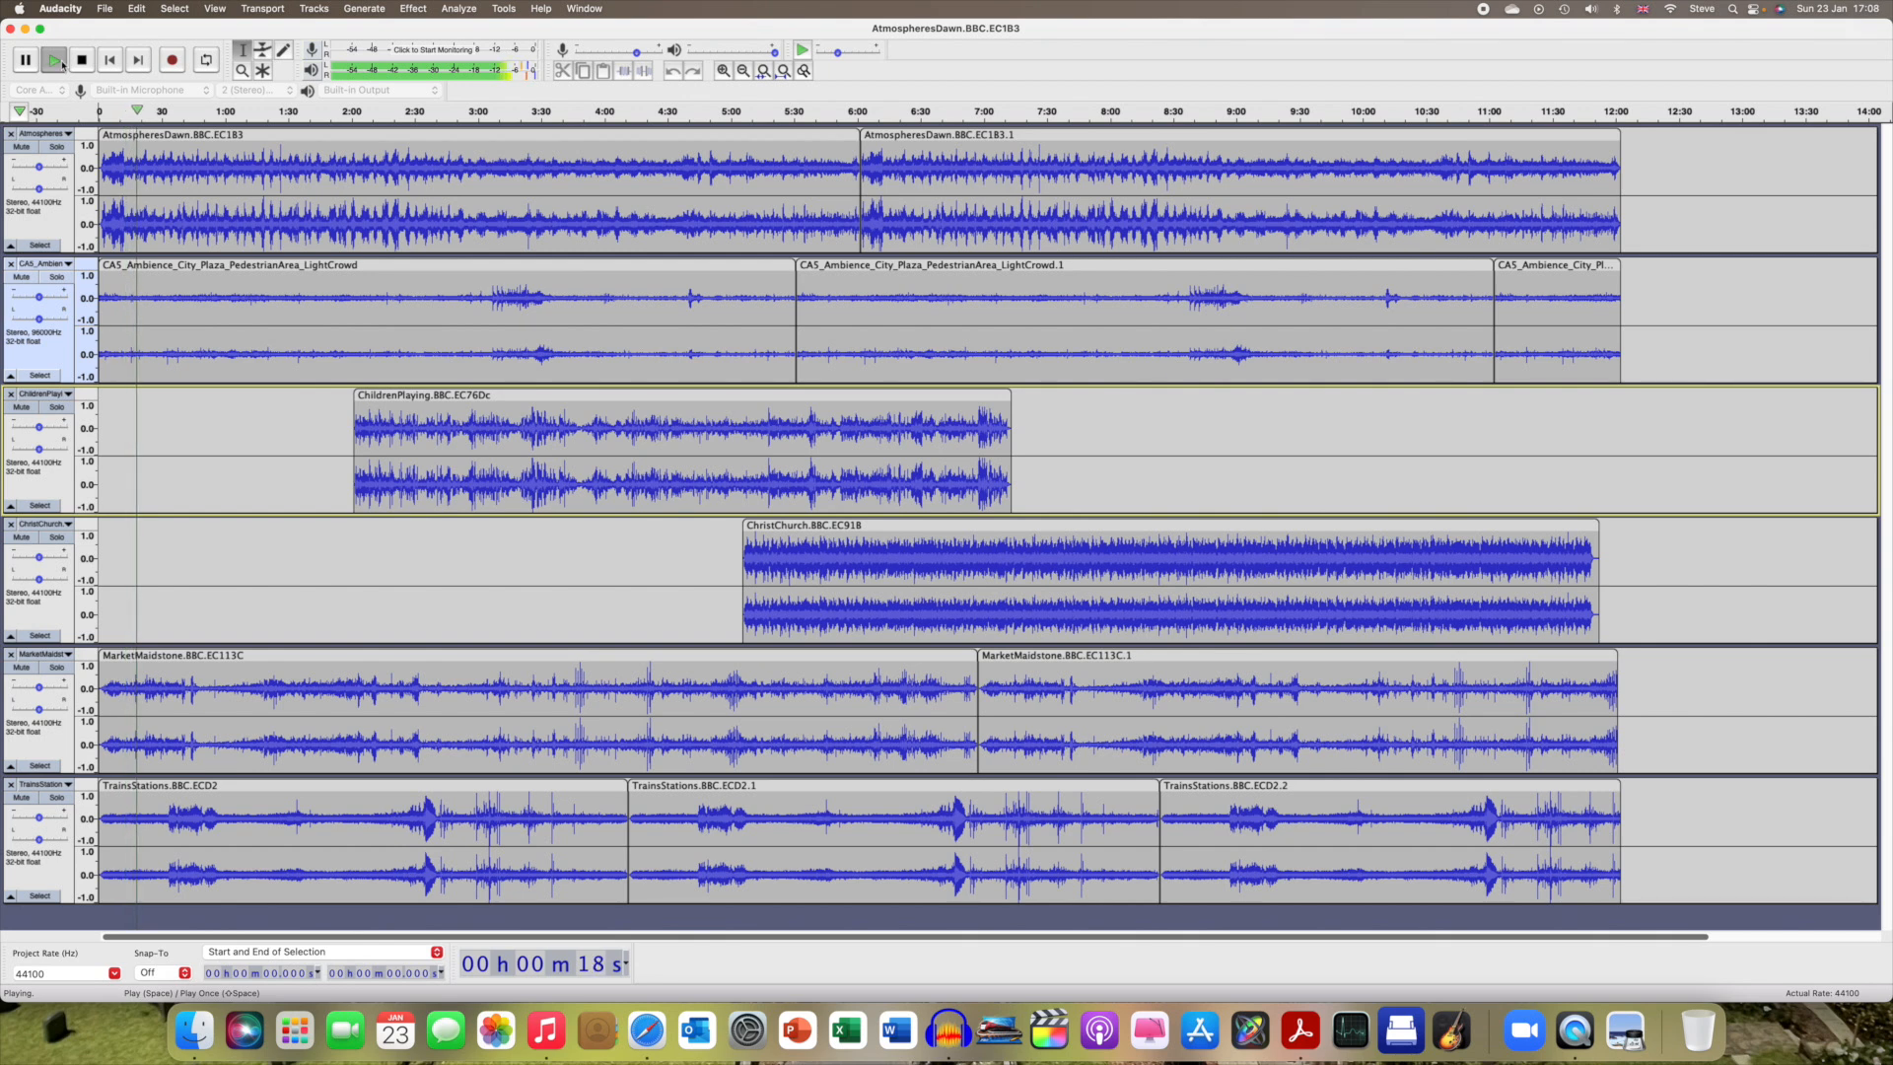
left_click(81, 63)
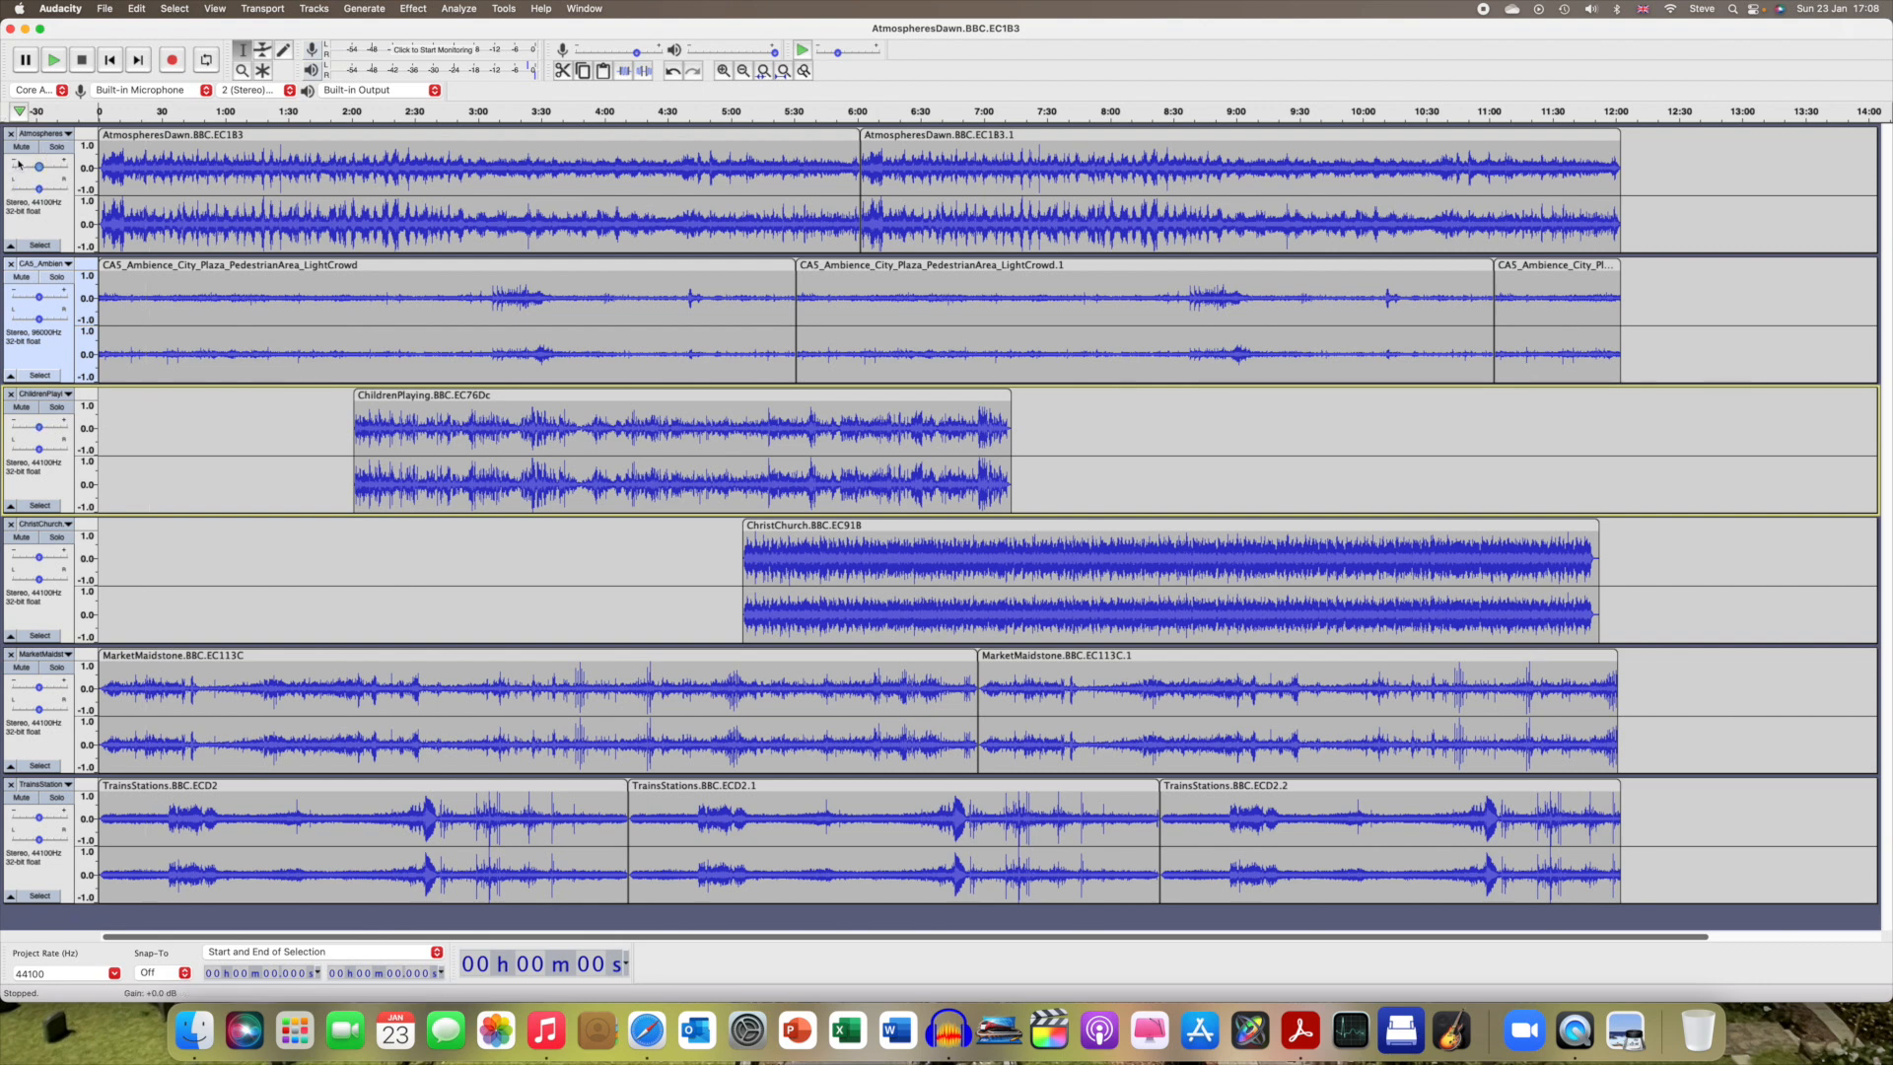
Pan the ChildrenPlaying track 100% left, the ChristChurch track fully right and the MarketMaidstone track slightly left.
mouse_move(18, 164)
left_click_drag(43, 454, 3, 451)
left_click_drag(39, 581, 73, 588)
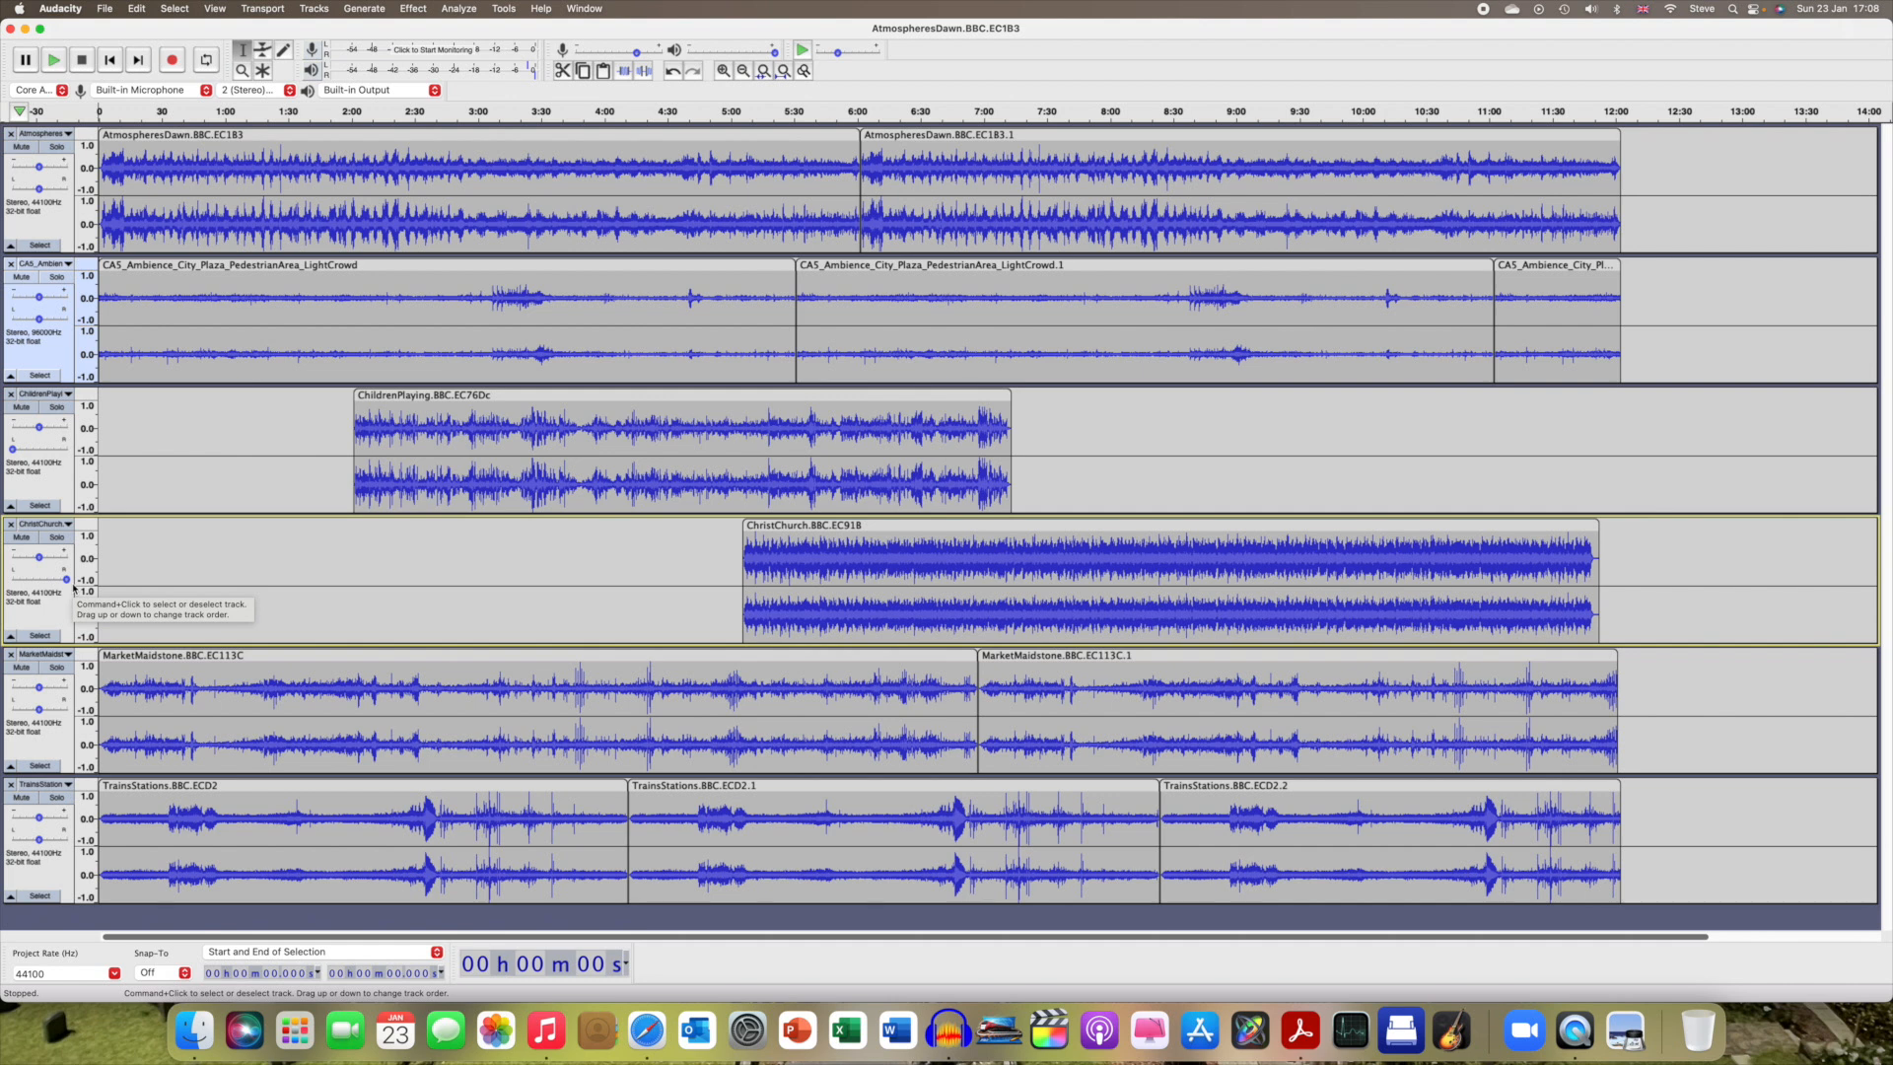
scroll(34, 720, "right", 1)
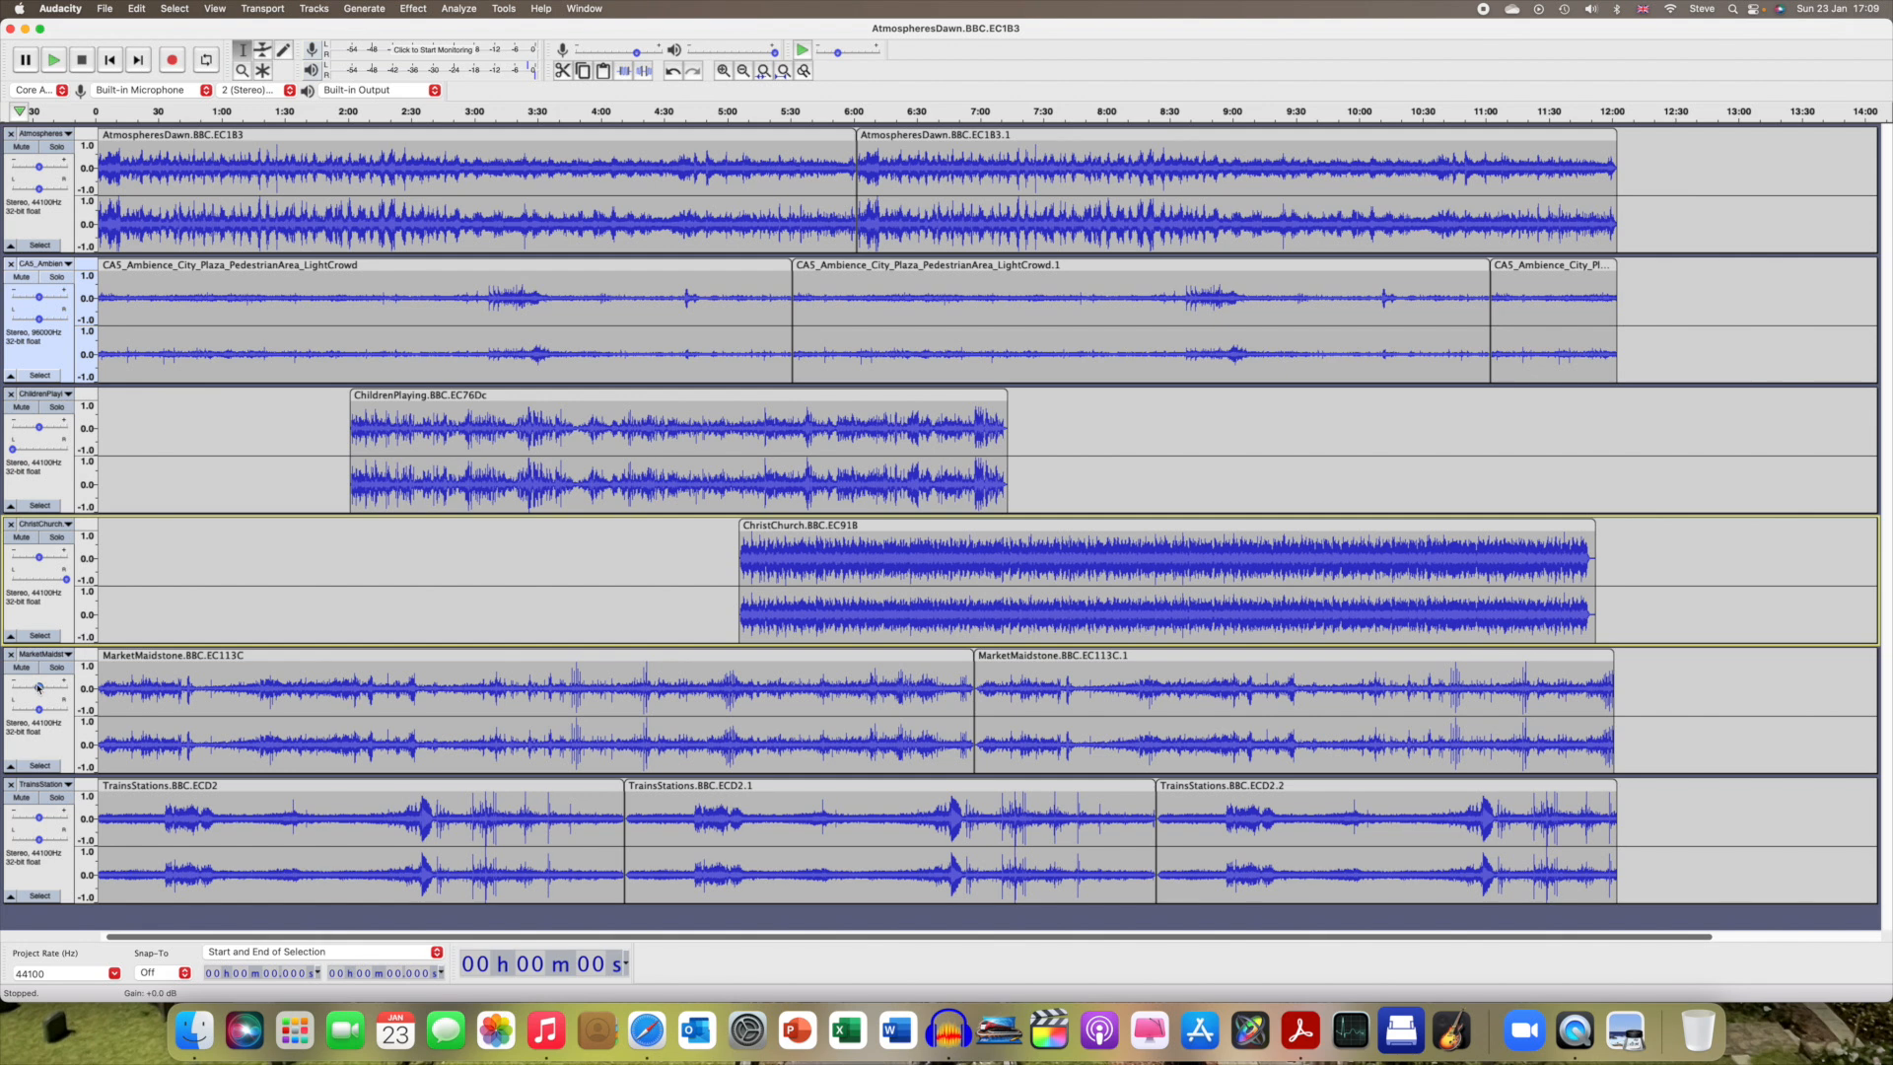
left_click_drag(39, 710, 32, 710)
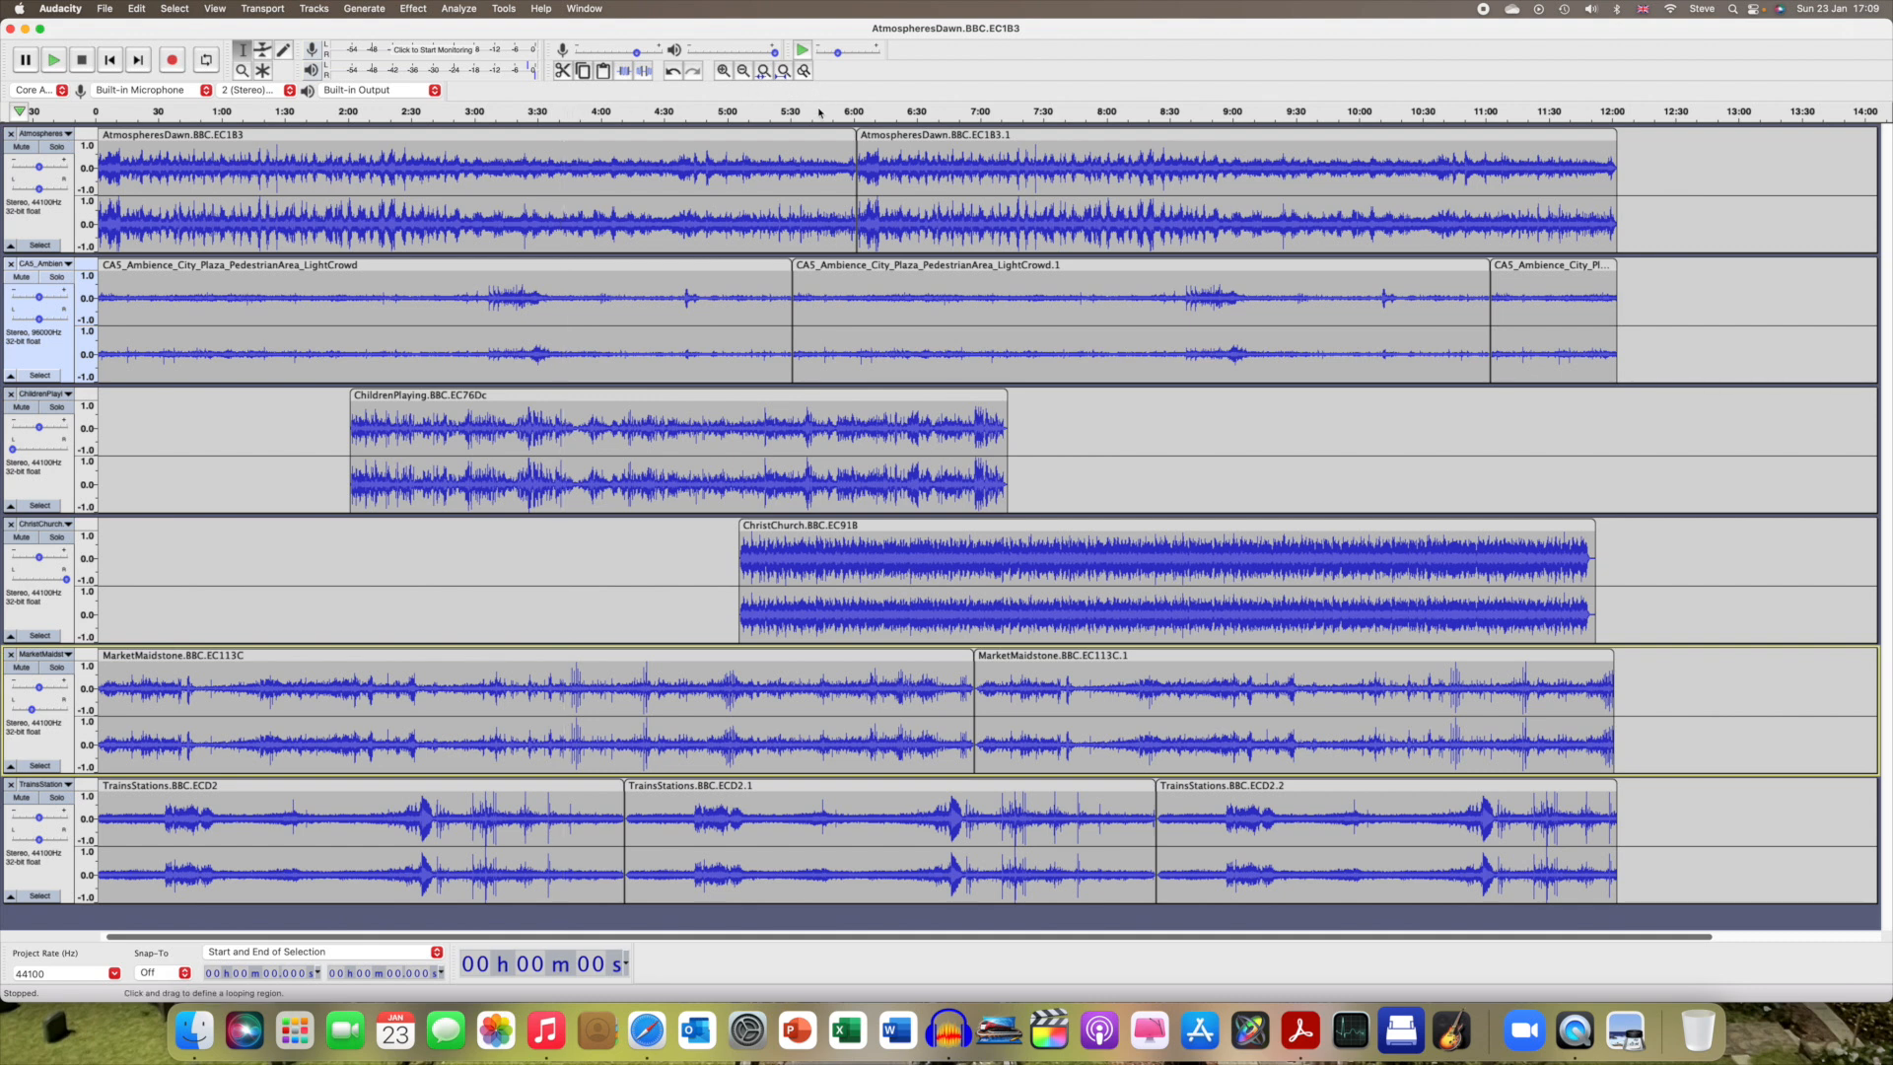
While playing the mix from about 5:42, lower the gain of the ChristChurch, ChildrenPlaying and AtmospheresDawn tracks slightly, and stop playback.
left_click(818, 115)
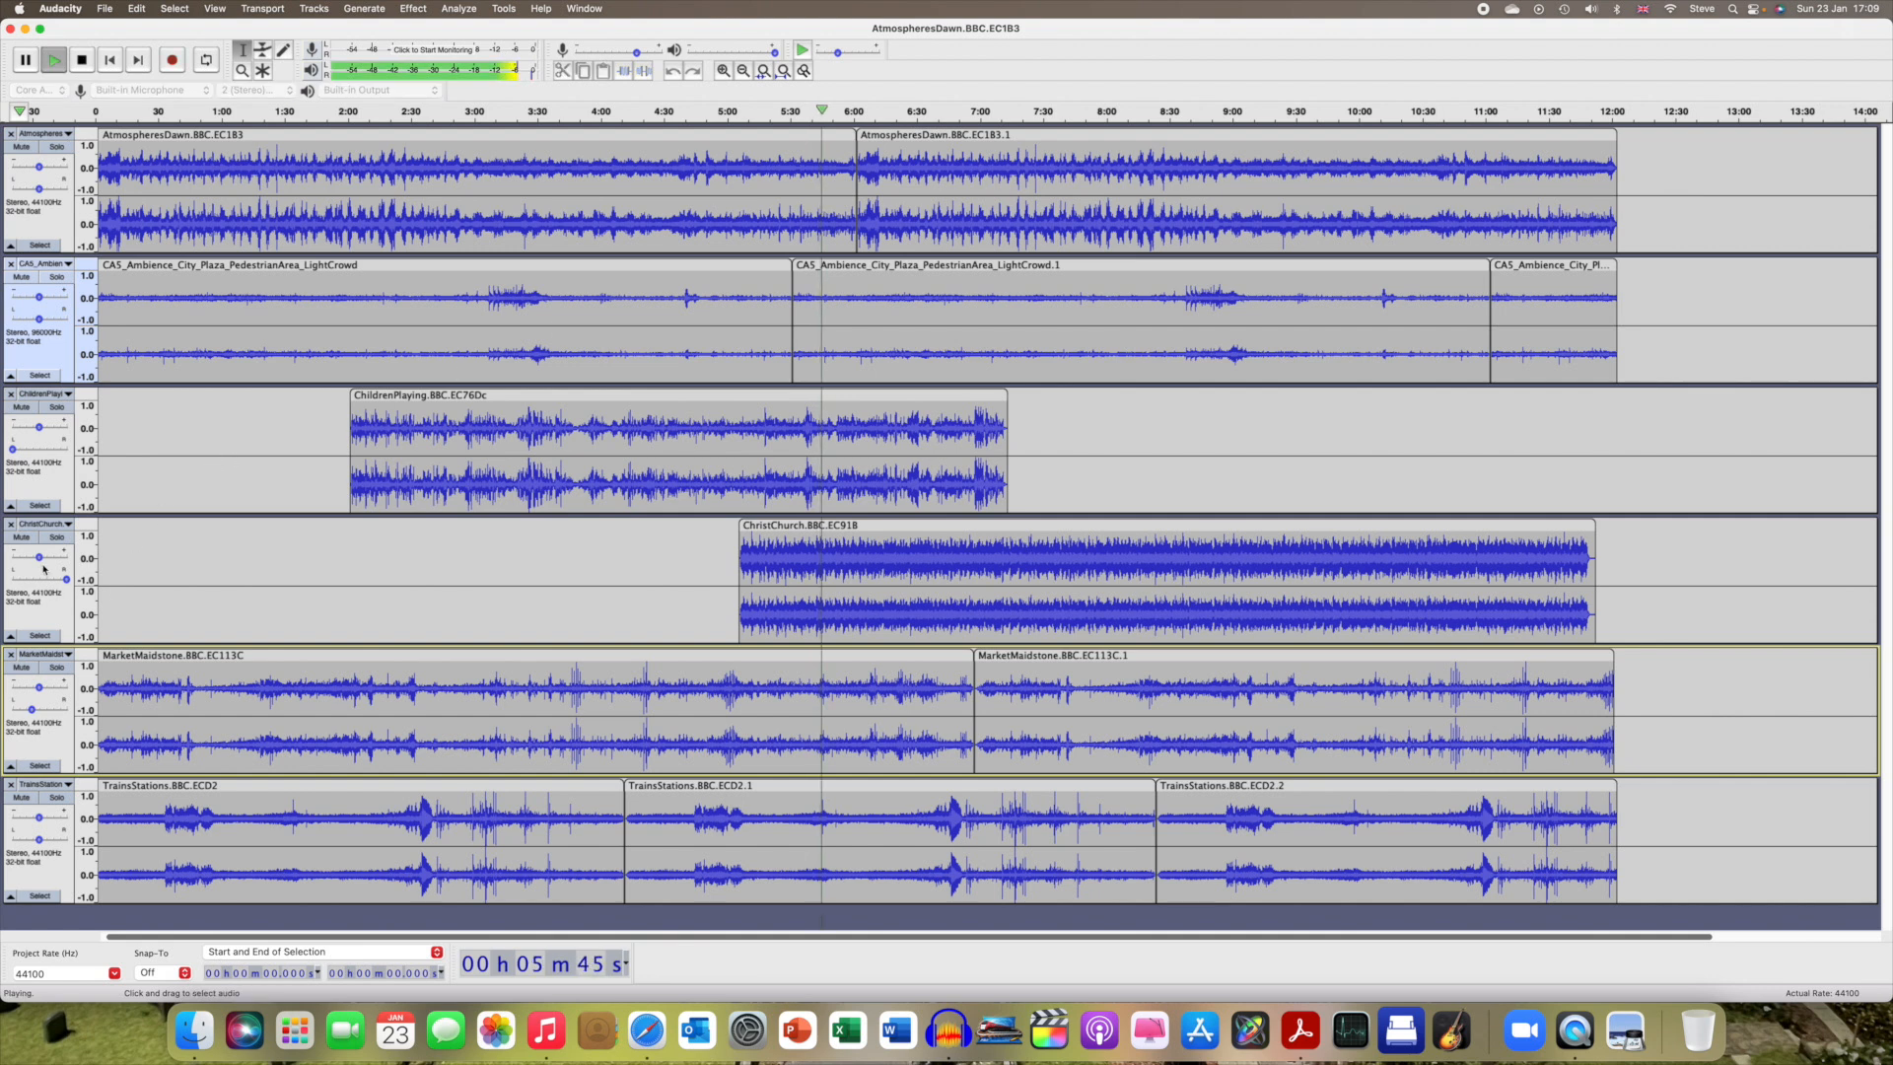
left_click_drag(40, 563, 28, 560)
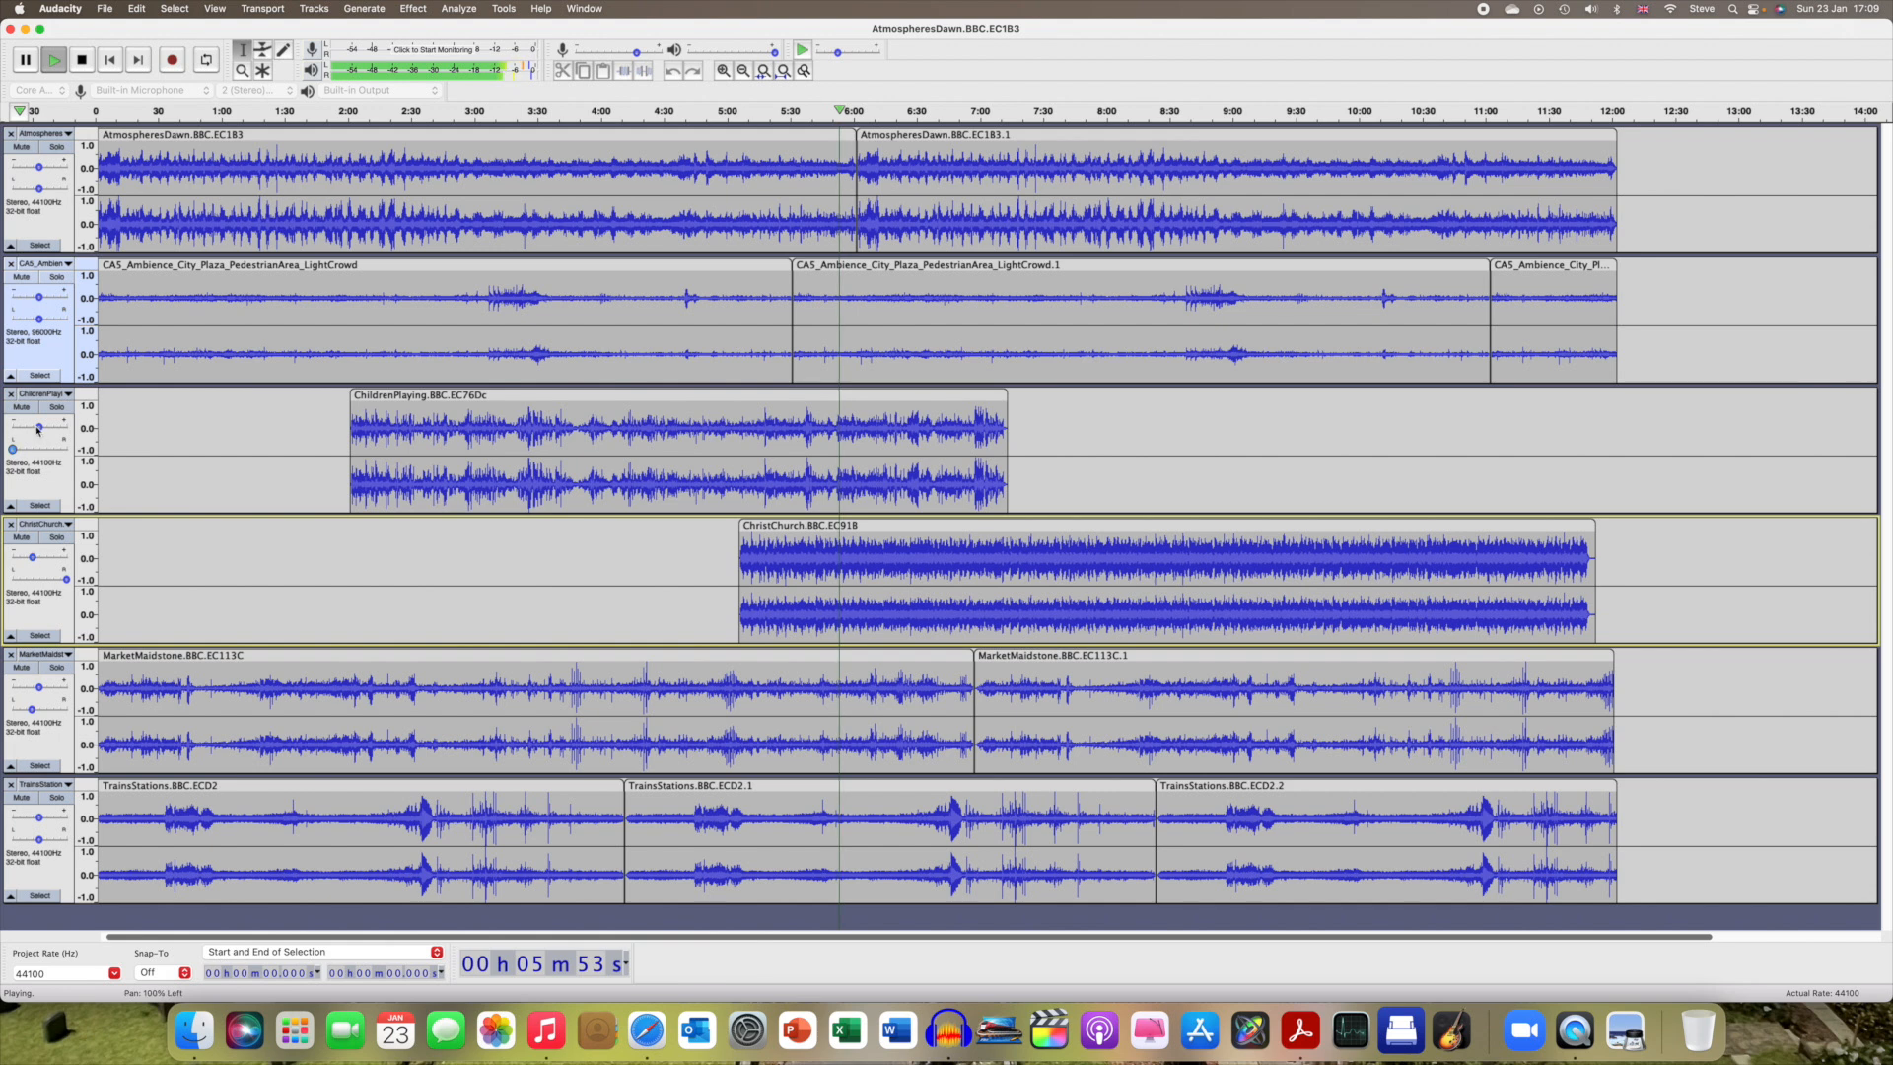
left_click_drag(38, 430, 24, 431)
left_click_drag(71, 730, 71, 730)
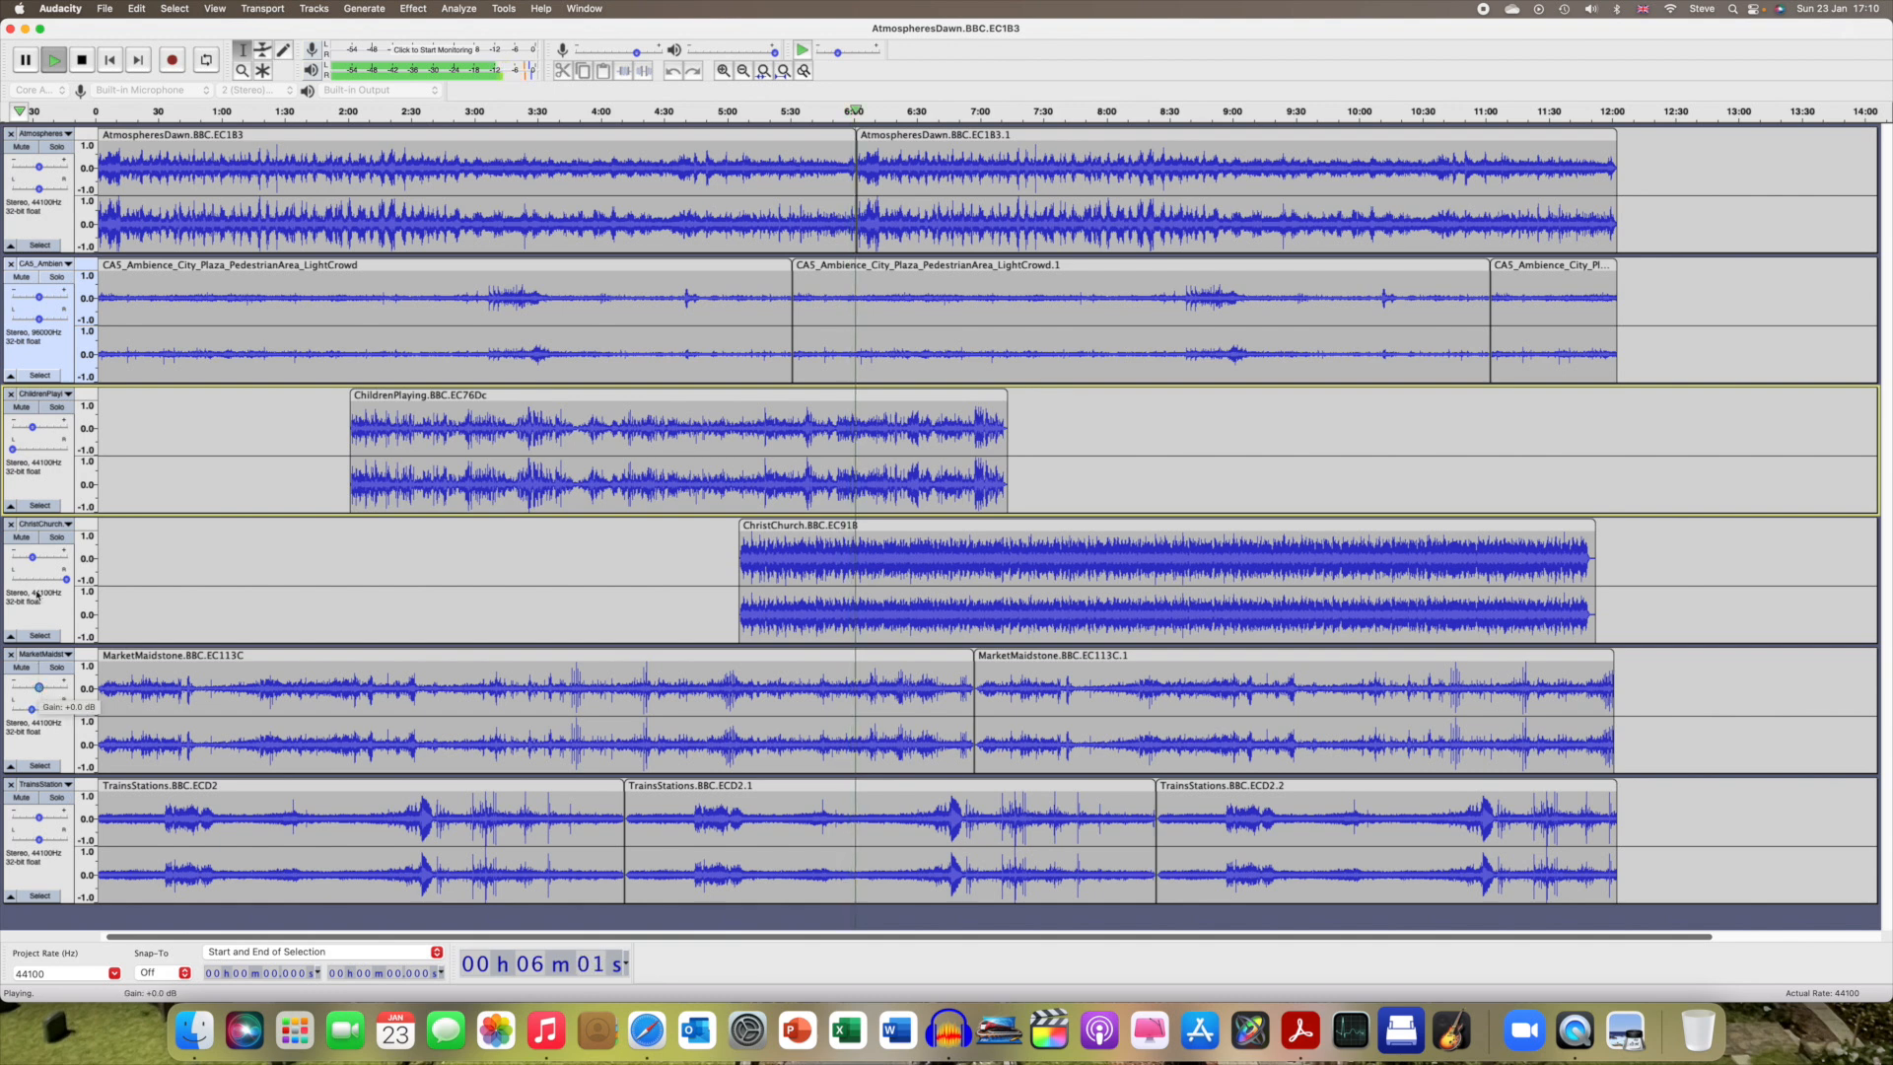
left_click_drag(41, 171, 25, 170)
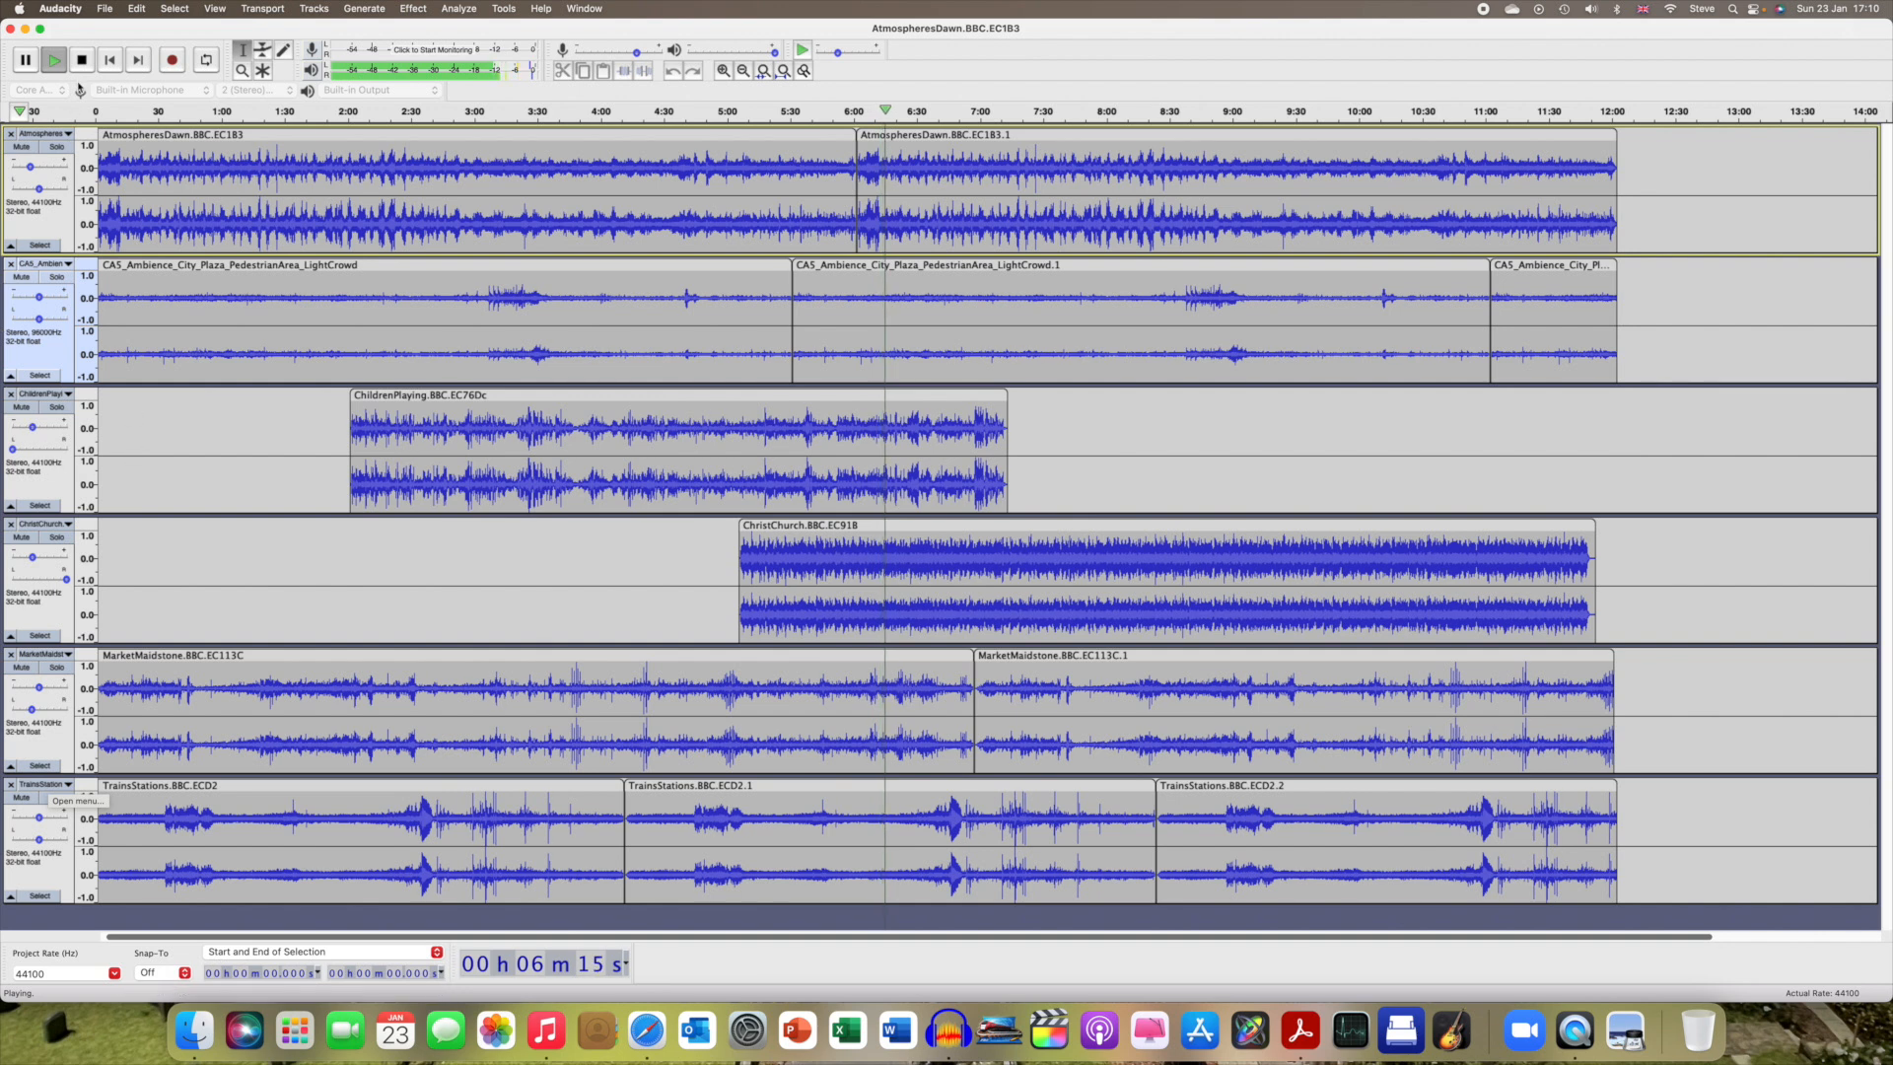
left_click(83, 59)
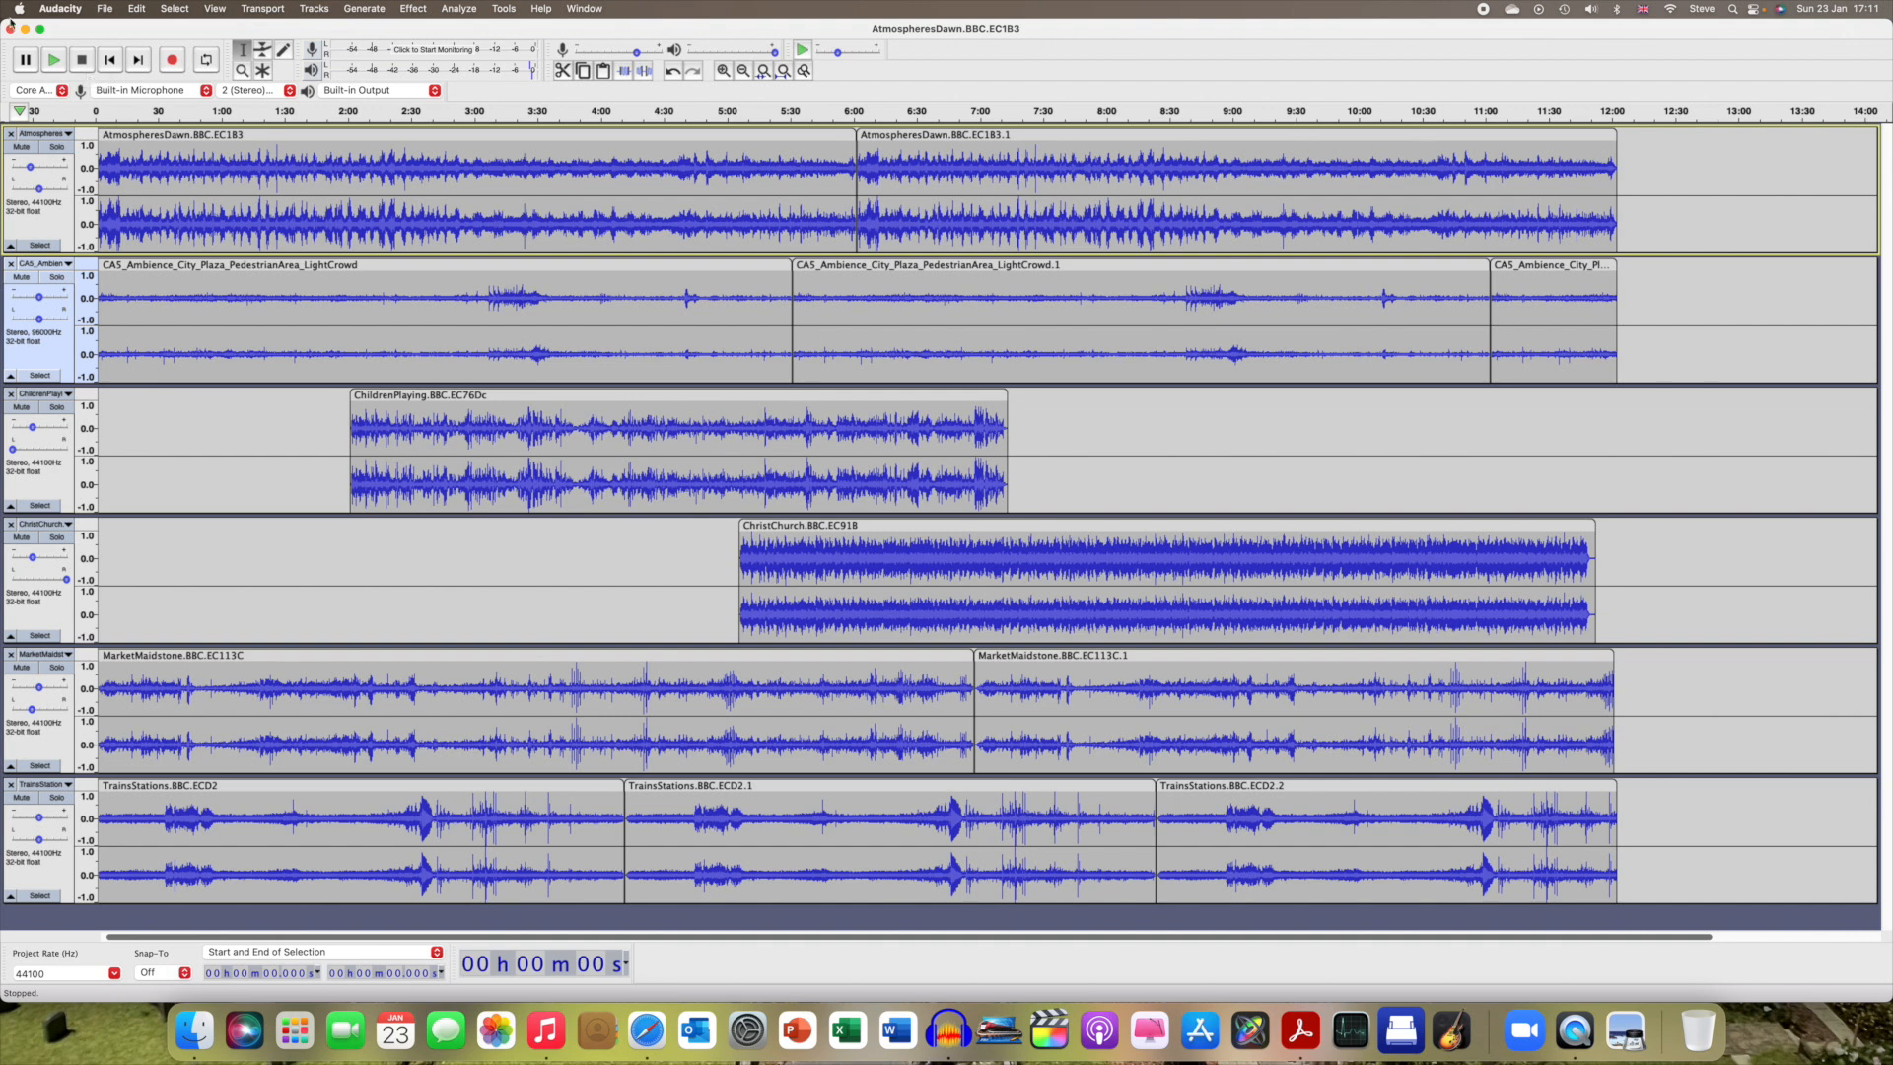
Start exporting the finished mix as an MP3 file.
left_click(107, 10)
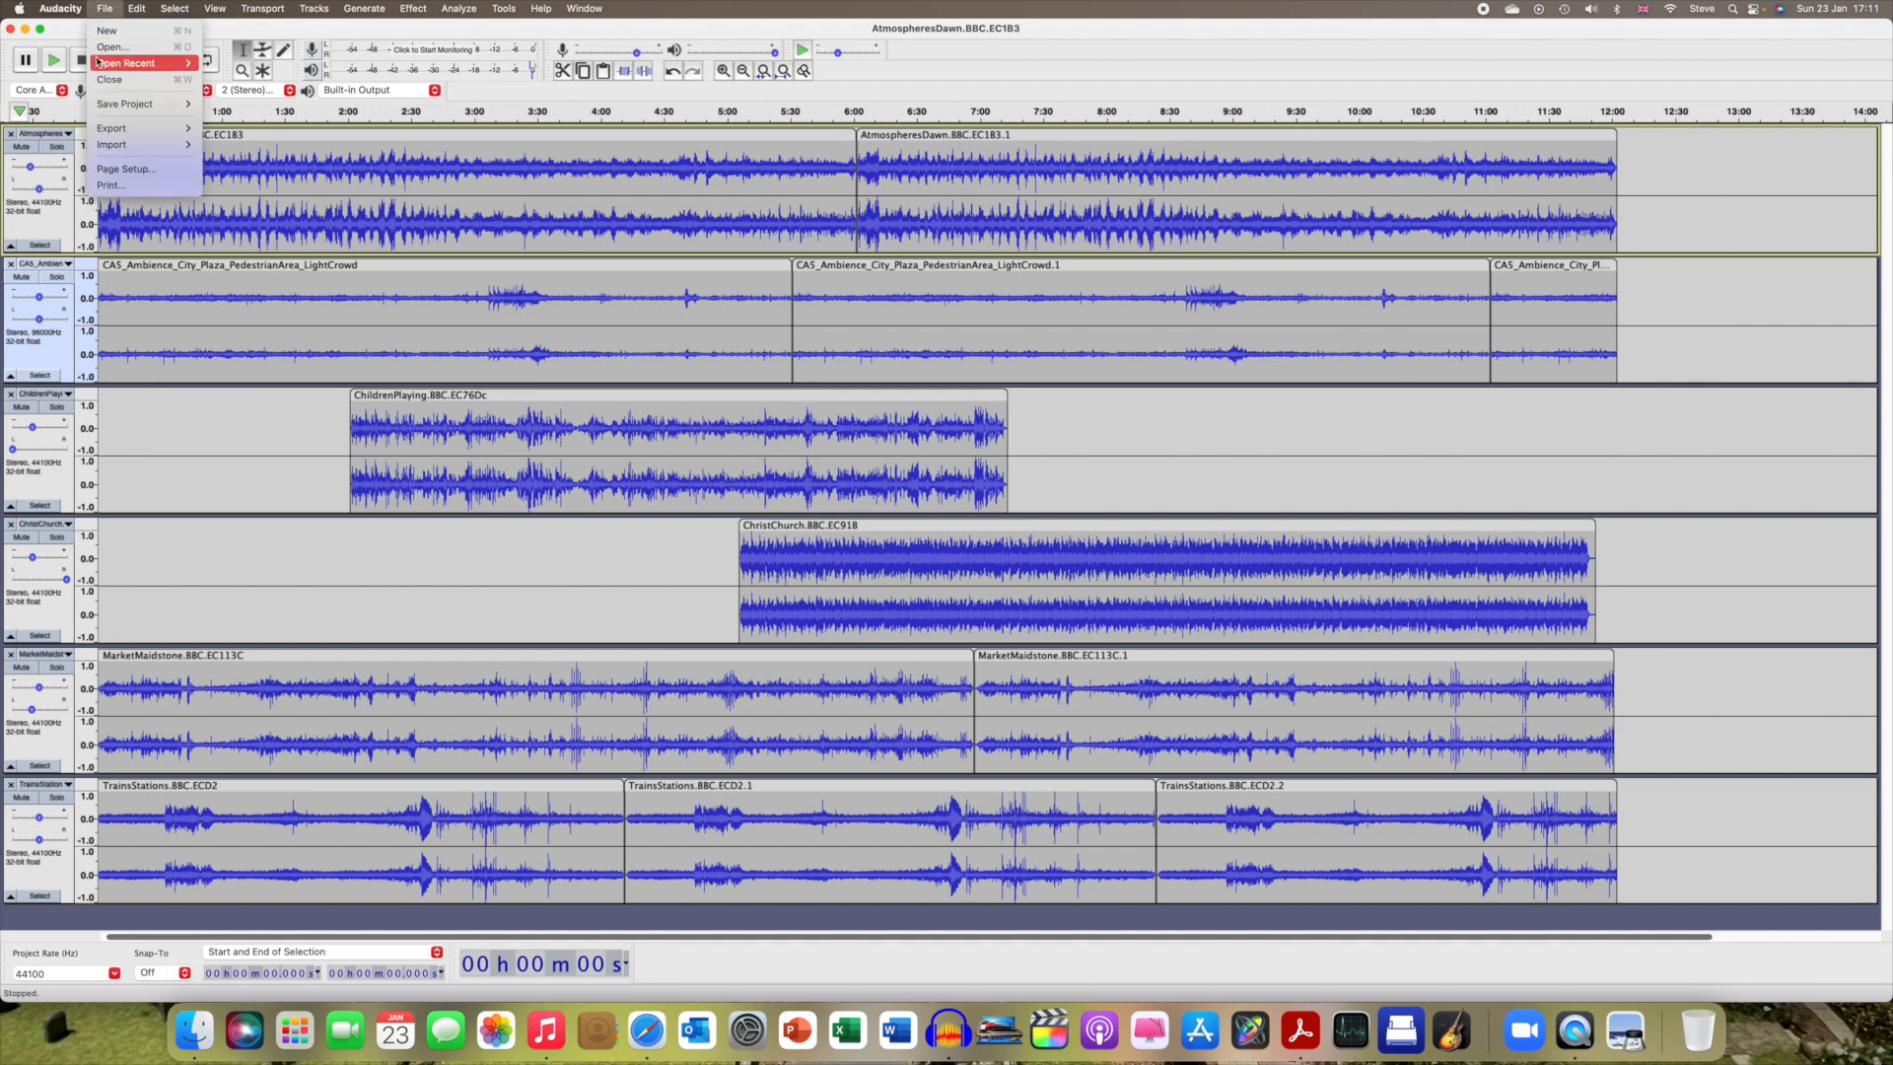
mouse_move(112, 106)
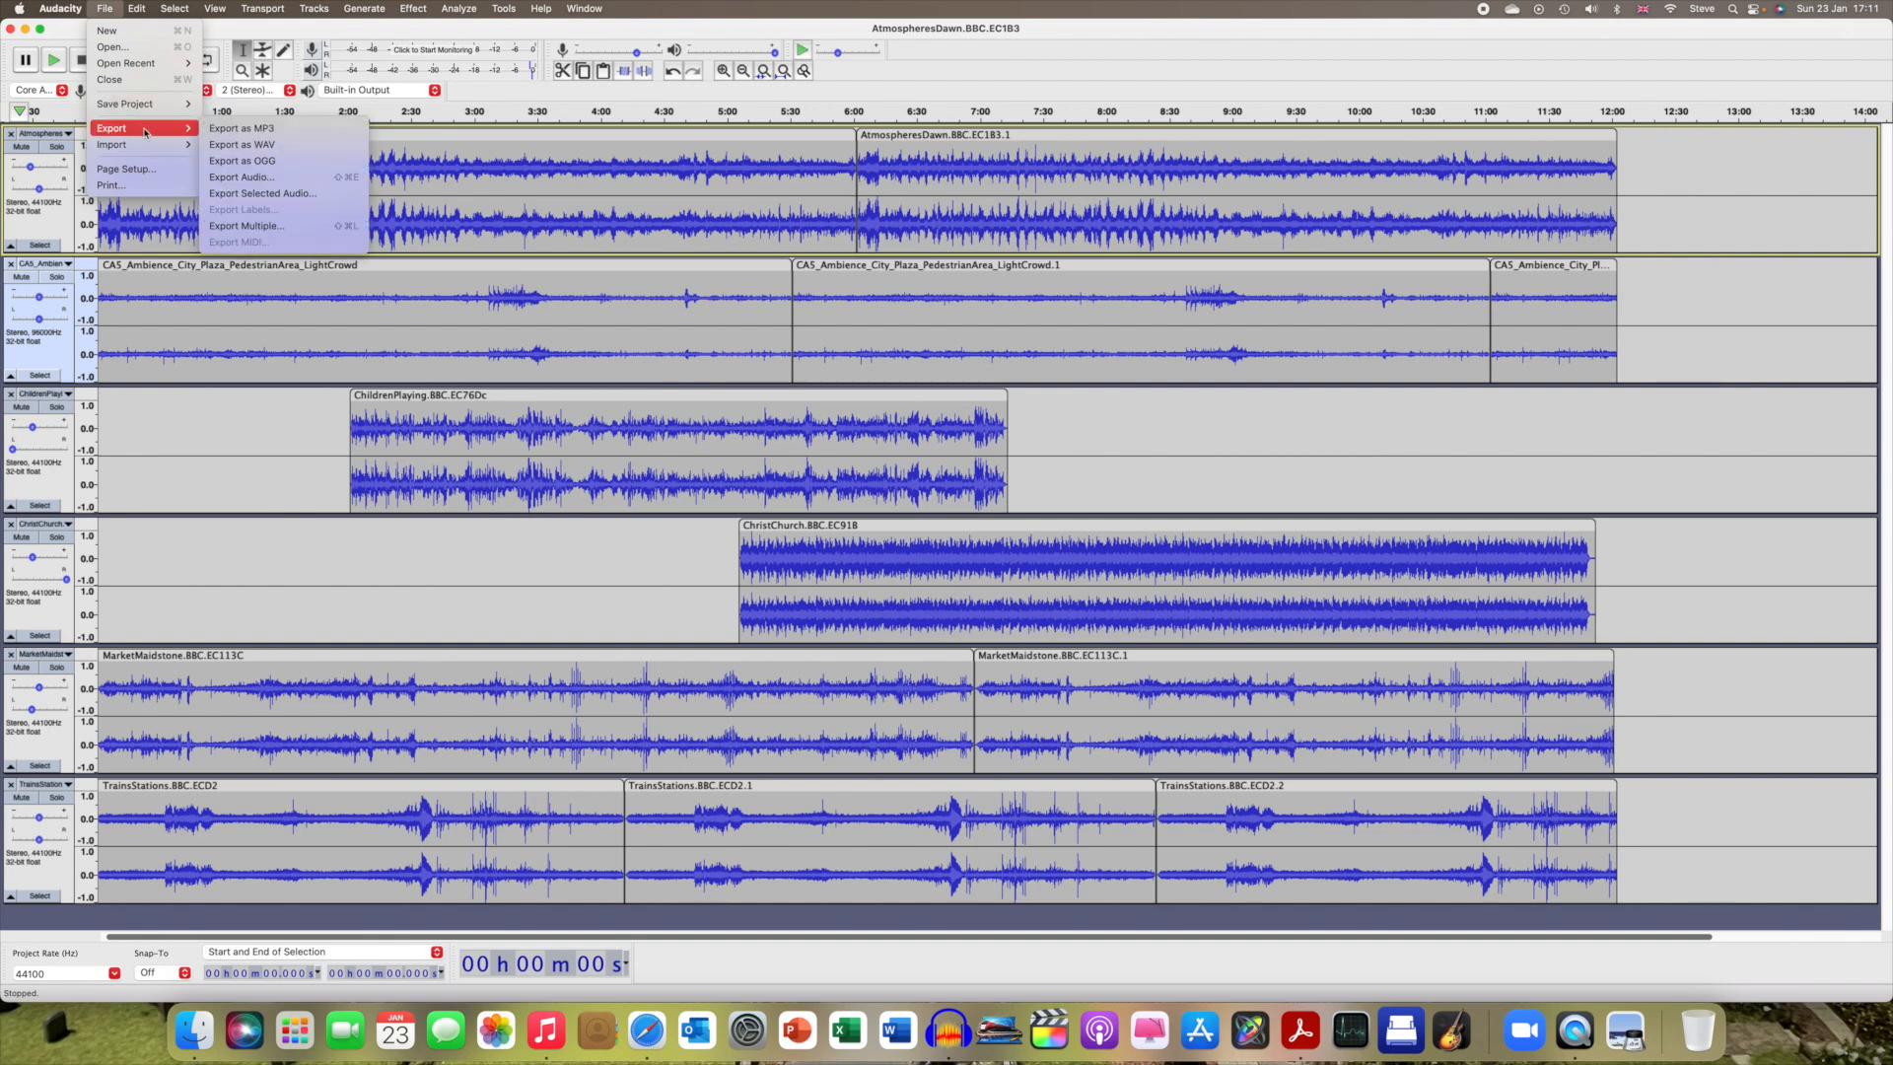
left_click(252, 132)
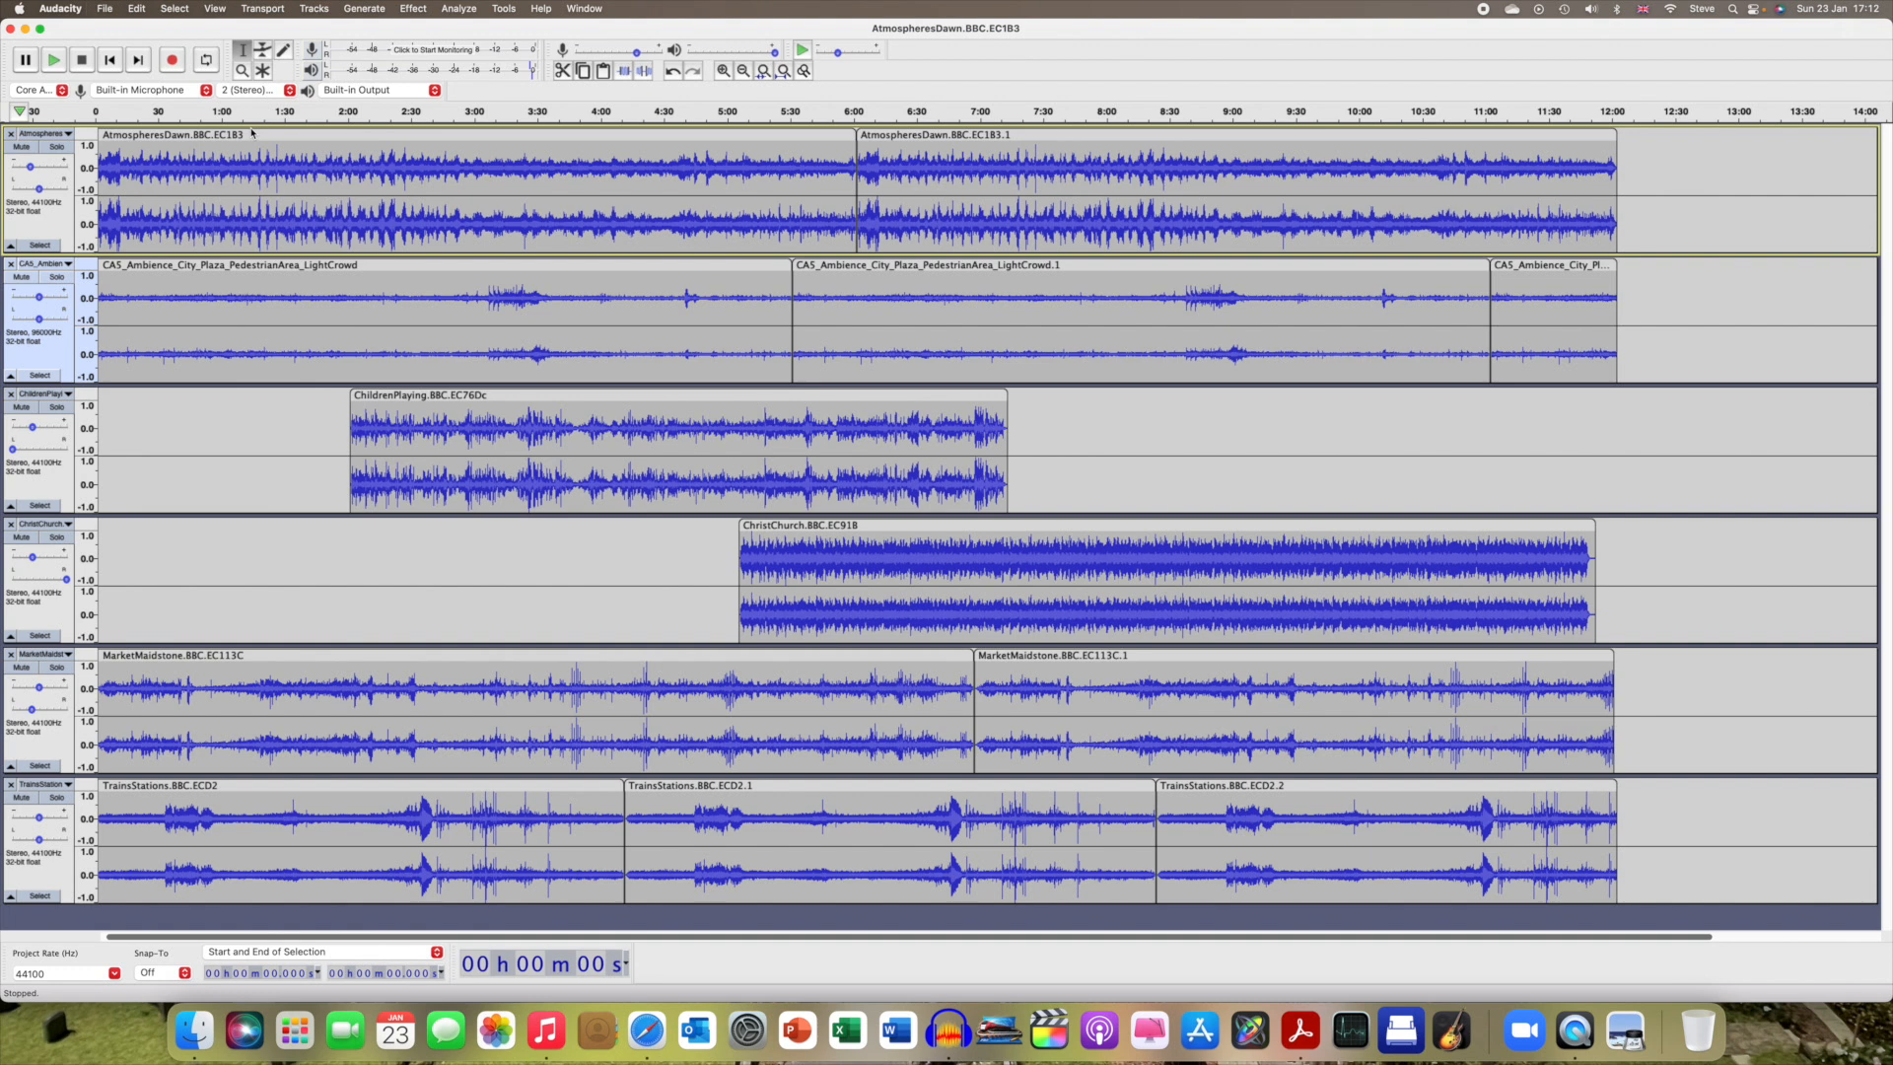